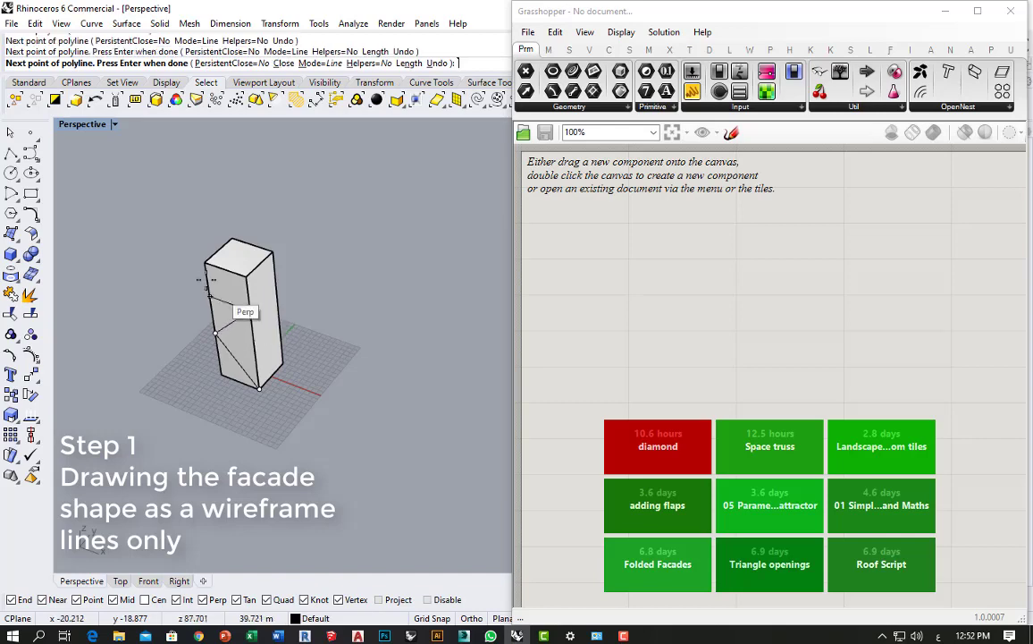
# Finish the zigzag polyline at the face's upper corner and draw two diagonals across the adjoining tower face.
pyautogui.click(206, 262)
pyautogui.rightClick(234, 332)
pyautogui.moveTo(237, 338); pyautogui.dragTo(209, 327, button='right')
pyautogui.rightClick(232, 299)
pyautogui.click(253, 278)
pyautogui.click(295, 342)
pyautogui.rightClick(290, 343)
pyautogui.rightClick(265, 353)
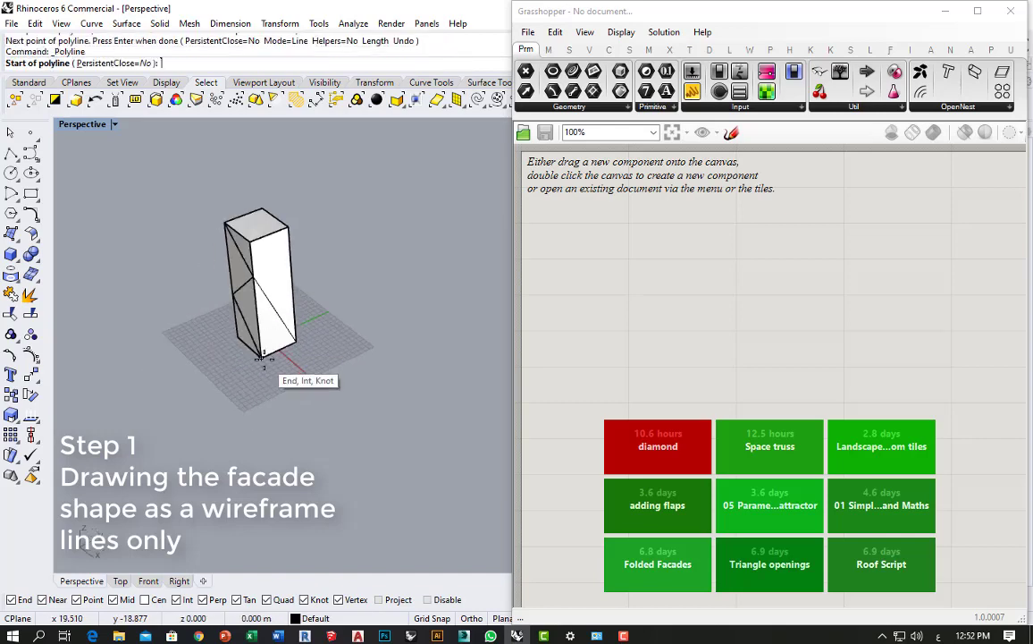
pyautogui.click(254, 277)
pyautogui.click(288, 226)
pyautogui.rightClick(286, 228)
# Draw a V-shaped polyline on the next tower face, from the upper corner via the opposite edge to the base corner.
pyautogui.moveTo(278, 237); pyautogui.dragTo(189, 282, button='right')
pyautogui.scroll(5, 214, 272)
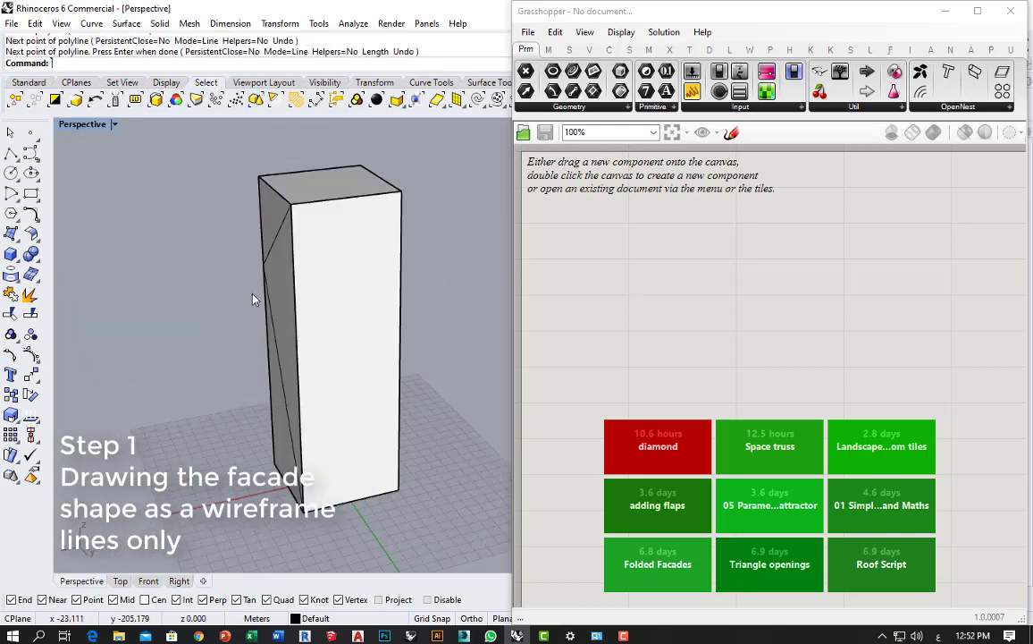
pyautogui.press('Return')
pyautogui.click(291, 205)
pyautogui.click(399, 383)
pyautogui.click(304, 511)
pyautogui.rightClick(309, 499)
# Draw two diagonal lines on the last tower face, running between its vertical edges.
pyautogui.rightClick(394, 366)
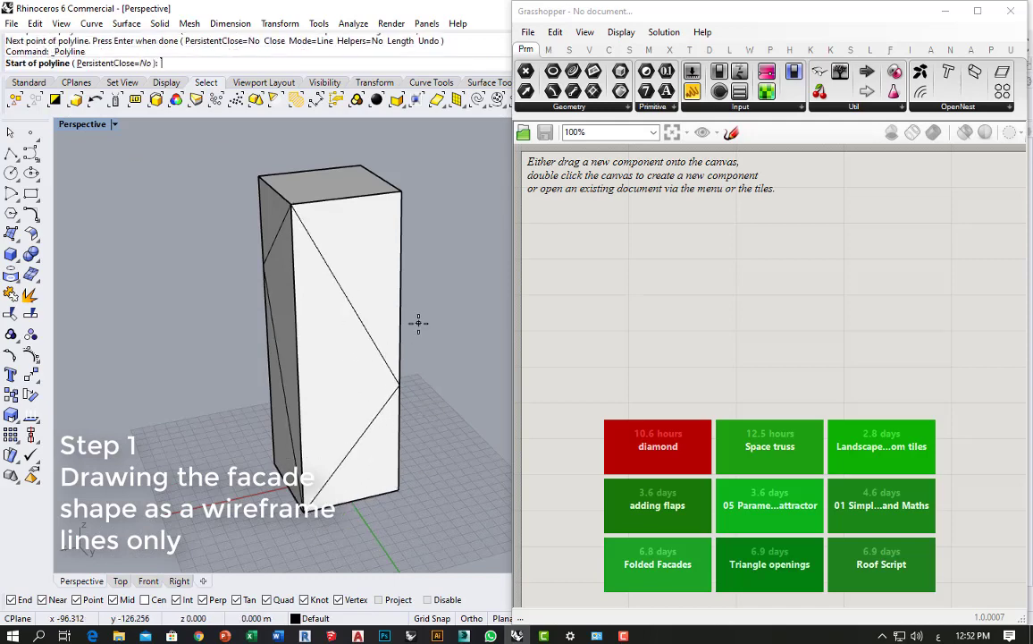
pyautogui.scroll(-5, 418, 323)
pyautogui.moveTo(447, 349)
pyautogui.mouseDown(button='right')
pyautogui.moveTo(384, 368)
pyautogui.moveTo(399, 382)
pyautogui.moveTo(356, 419)
pyautogui.mouseUp(button='right')
pyautogui.click(389, 424)
pyautogui.click(492, 306)
pyautogui.rightClick(488, 313)
pyautogui.rightClick(447, 393)
pyautogui.click(433, 419)
pyautogui.click(484, 469)
pyautogui.rightClick(474, 460)
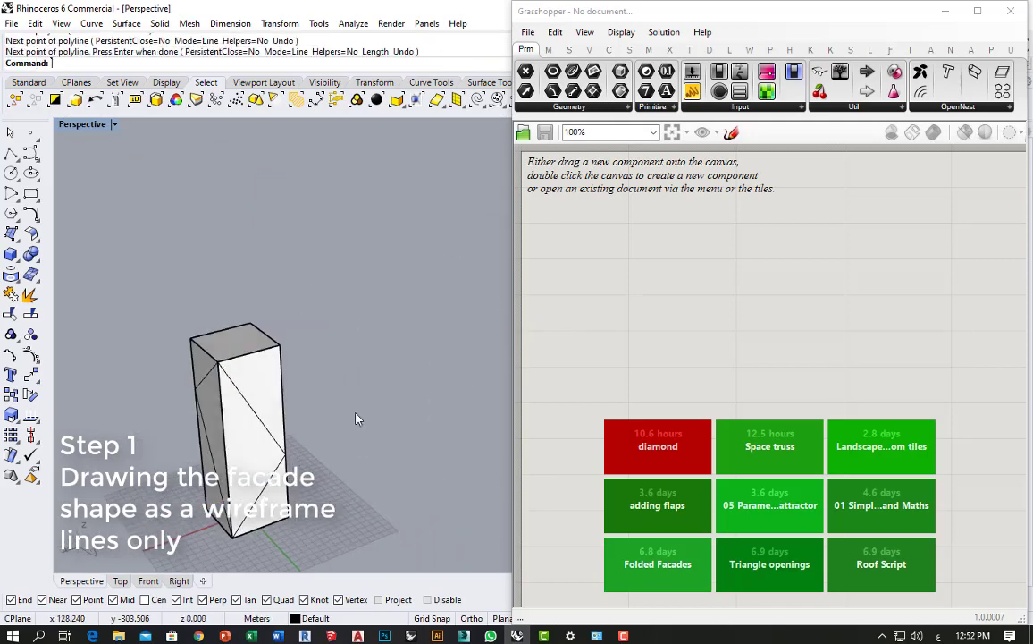
# Trace the tower's top outline with a closed polyline through its four corners.
pyautogui.click(248, 350)
pyautogui.rightClick(237, 354)
pyautogui.click(218, 361)
pyautogui.click(281, 345)
pyautogui.moveTo(286, 342); pyautogui.dragTo(355, 301, button='right')
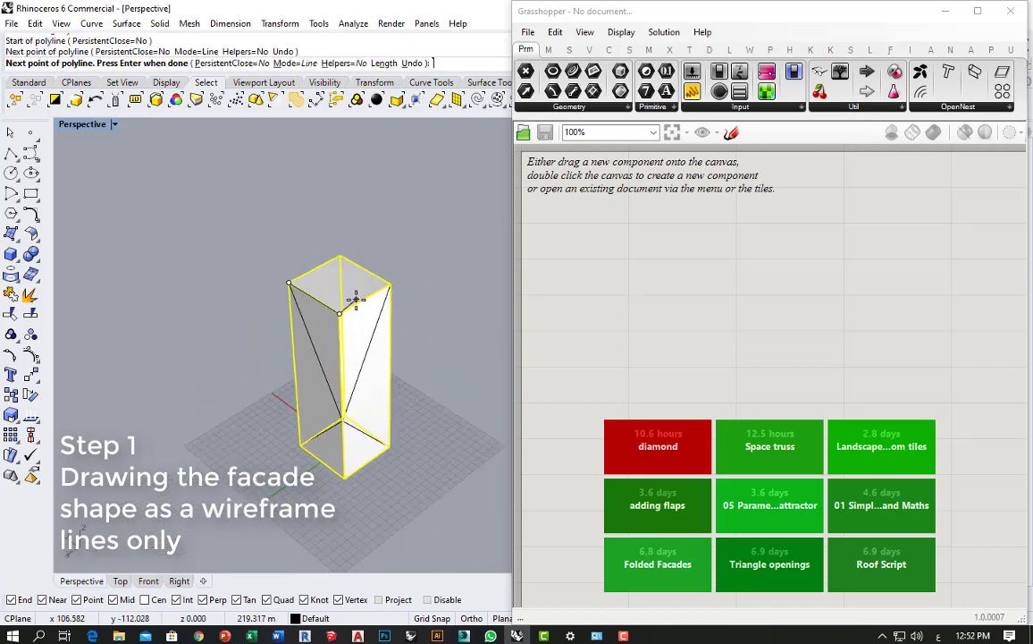
pyautogui.click(390, 284)
pyautogui.moveTo(382, 364); pyautogui.dragTo(291, 338, button='right')
pyautogui.click(397, 378)
pyautogui.click(418, 346)
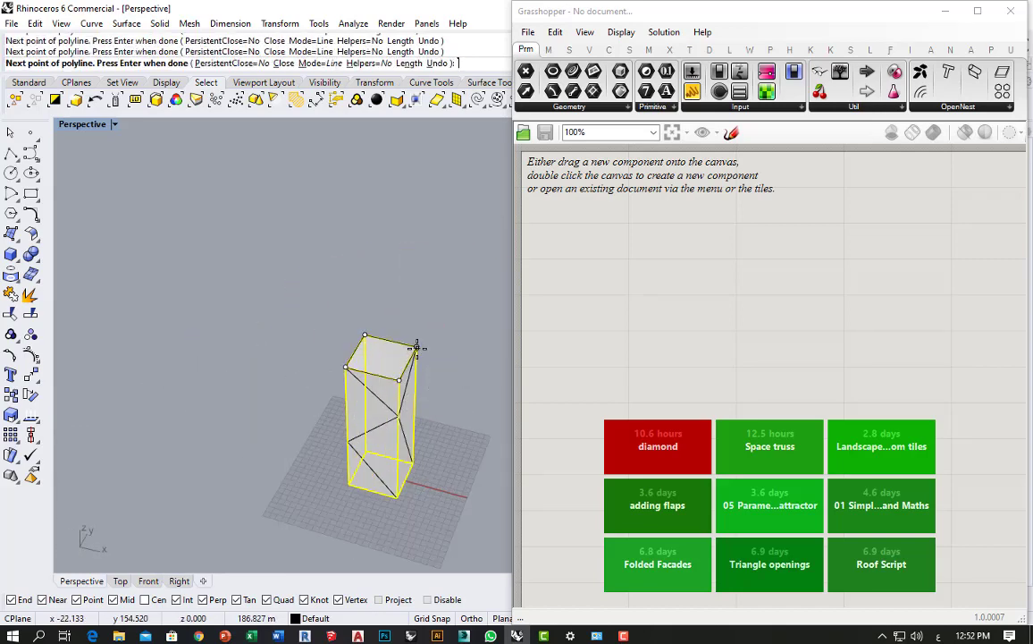
pyautogui.moveTo(402, 357); pyautogui.dragTo(357, 394, button='right')
pyautogui.scroll(-4, 357, 393)
pyautogui.click(370, 448)
pyautogui.scroll(5, 374, 453)
pyautogui.moveTo(371, 448); pyautogui.dragTo(418, 451, button='right')
# Trace the tower's base outline with a closed polyline through its four corners.
pyautogui.rightClick(331, 461)
pyautogui.click(306, 446)
pyautogui.click(349, 464)
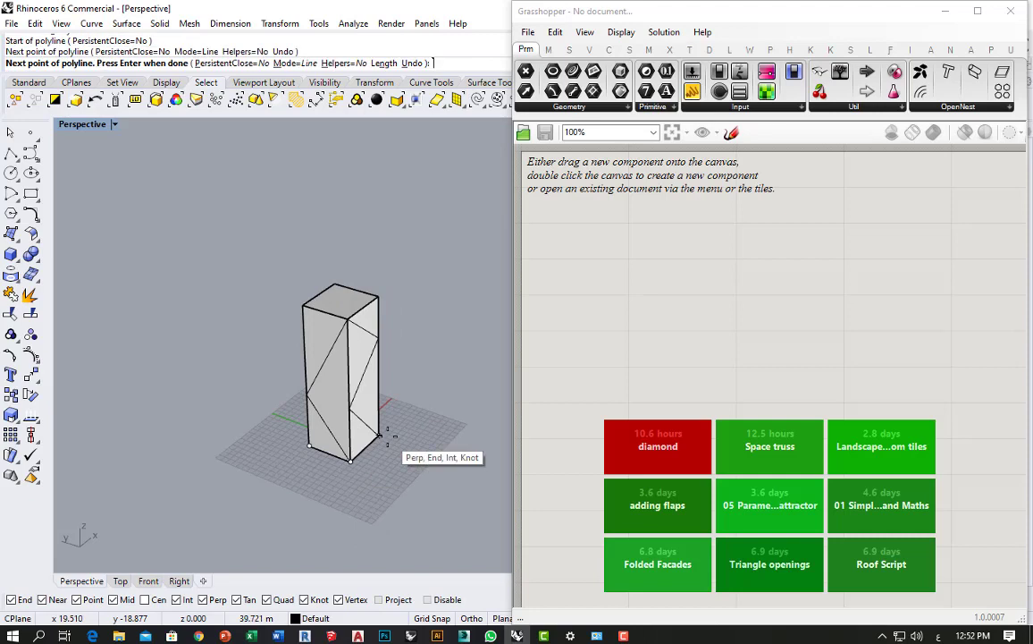
pyautogui.click(381, 433)
pyautogui.moveTo(487, 425); pyautogui.dragTo(406, 393, button='right')
pyautogui.click(406, 392)
pyautogui.press('Return')
pyautogui.press('Return')
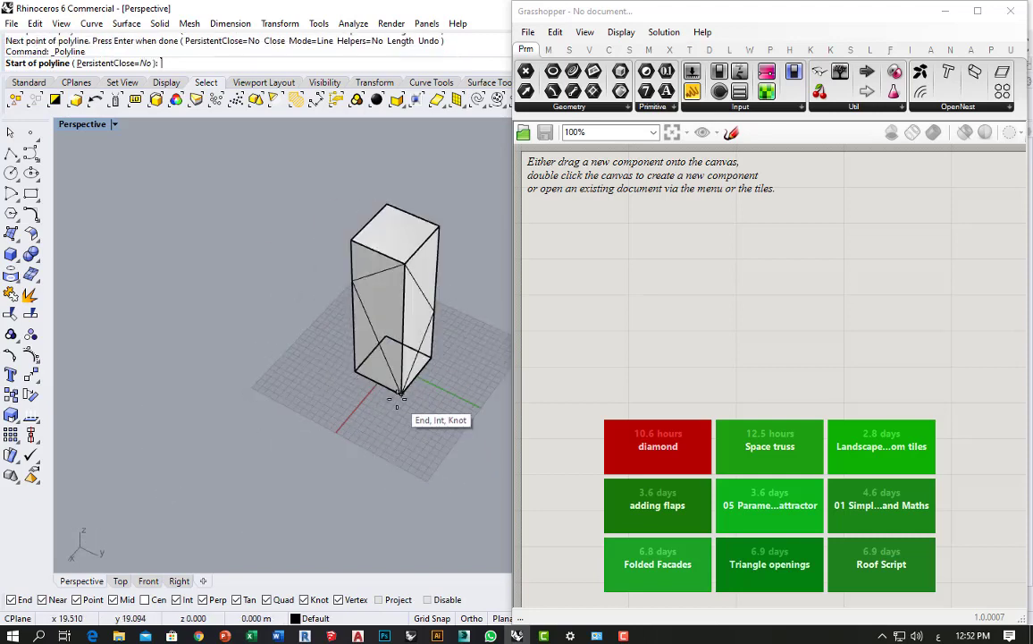
pyautogui.click(403, 394)
pyautogui.press('Return')
# Hide the solid box, leaving only the wireframe curves.
pyautogui.click(403, 240)
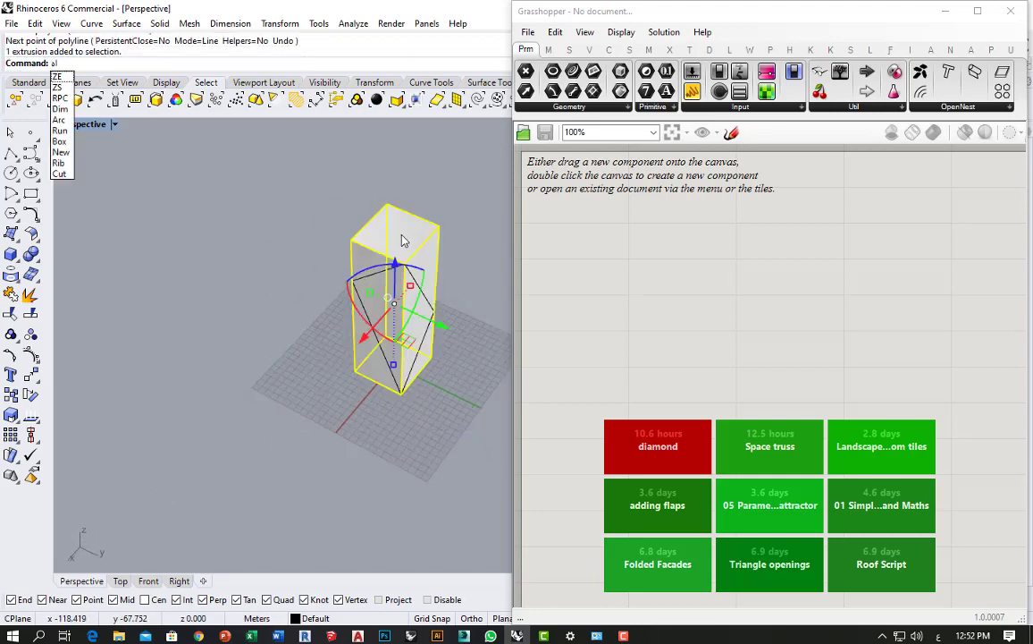
pyautogui.write('Hide')
pyautogui.press('Return')
# Draw lines along two of the tower's vertical edges, joining the base corners to the top corners.
pyautogui.moveTo(247, 411); pyautogui.dragTo(376, 506, button='right')
pyautogui.click(11, 157)
pyautogui.click(314, 537)
pyautogui.click(368, 392)
pyautogui.press('Return')
pyautogui.moveTo(312, 418); pyautogui.dragTo(429, 452, button='right')
pyautogui.press('Return')
pyautogui.click(397, 459)
pyautogui.click(398, 371)
pyautogui.press('Return')
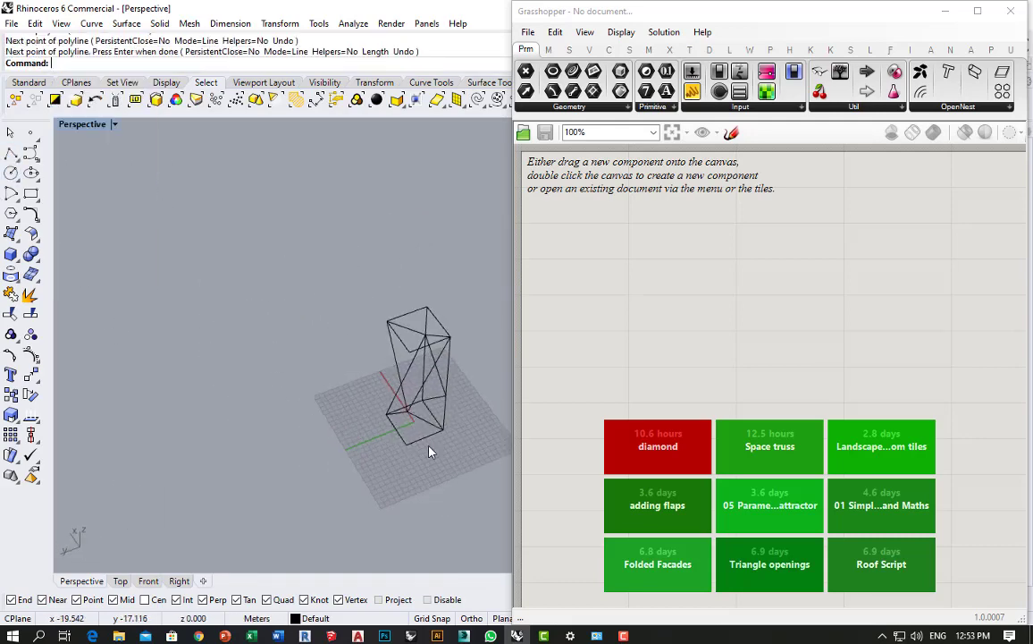
# Draw lines along the remaining two vertical edges of the tower.
pyautogui.press('Return')
pyautogui.click(407, 445)
pyautogui.click(410, 354)
pyautogui.press('Return')
pyautogui.press('Return')
pyautogui.moveTo(384, 380); pyautogui.dragTo(465, 359, button='right')
pyautogui.click(395, 413)
pyautogui.click(391, 305)
pyautogui.press('Return')
# Select all the wireframe curves and explode them into single line segments.
pyautogui.moveTo(391, 304); pyautogui.dragTo(375, 394, button='right')
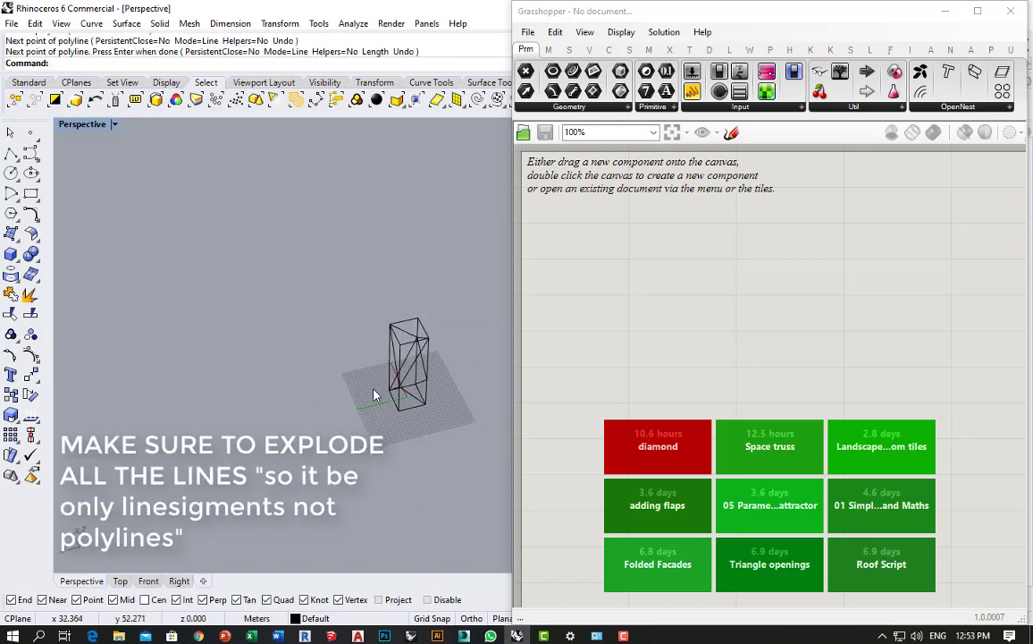
pyautogui.moveTo(446, 414); pyautogui.dragTo(437, 450)
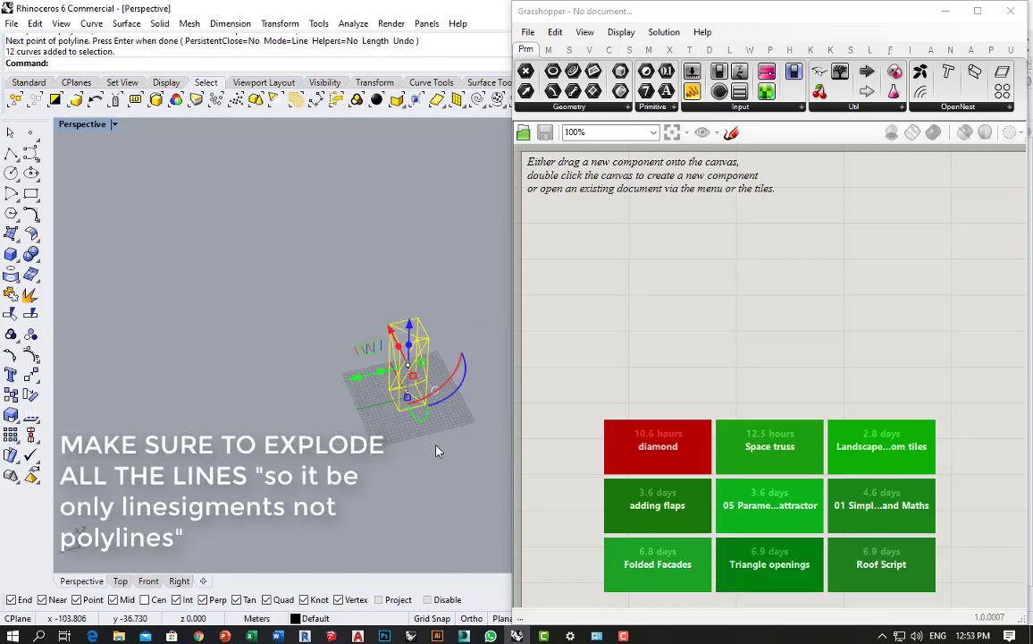
pyautogui.click(31, 298)
# Split the tower's vertical edges where the diagonals meet them, using the diagonals as cutting objects.
pyautogui.scroll(2, 482, 384)
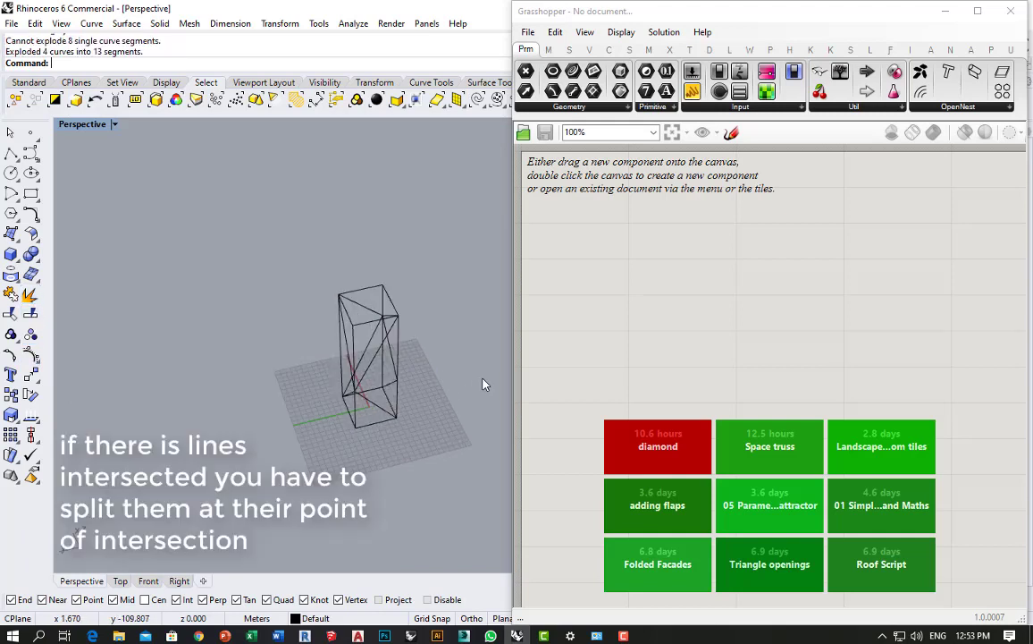
pyautogui.moveTo(316, 356); pyautogui.dragTo(415, 336, button='right')
pyautogui.scroll(4, 416, 338)
pyautogui.click(415, 342)
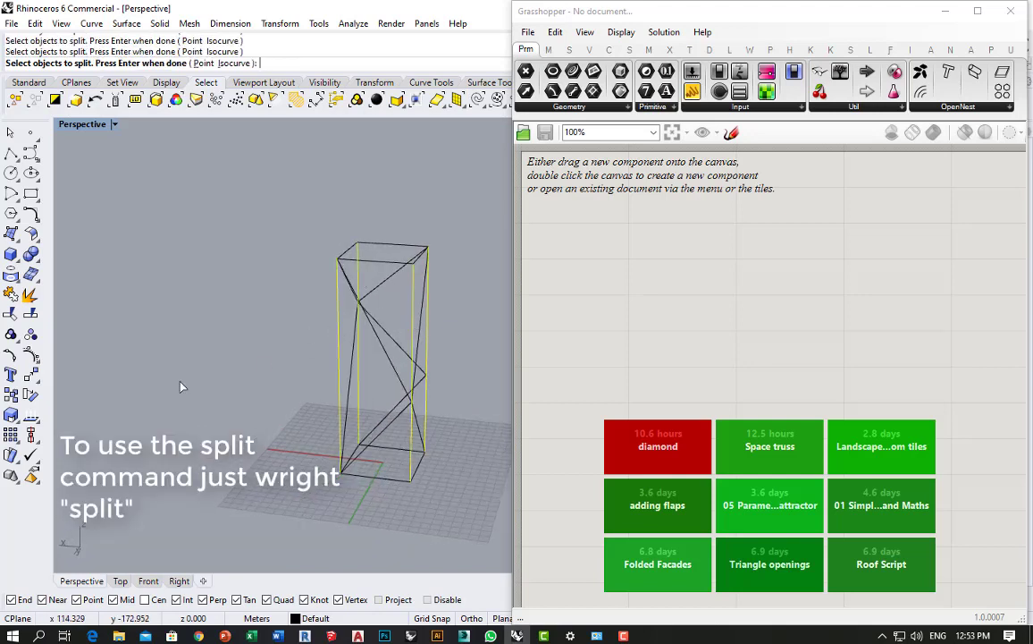
pyautogui.moveTo(180, 386); pyautogui.dragTo(303, 373, button='right')
pyautogui.scroll(-6, 304, 373)
pyautogui.moveTo(189, 423); pyautogui.dragTo(459, 397, button='right')
pyautogui.scroll(6, 443, 368)
pyautogui.click(334, 422)
pyautogui.click(379, 366)
pyautogui.scroll(3, 463, 383)
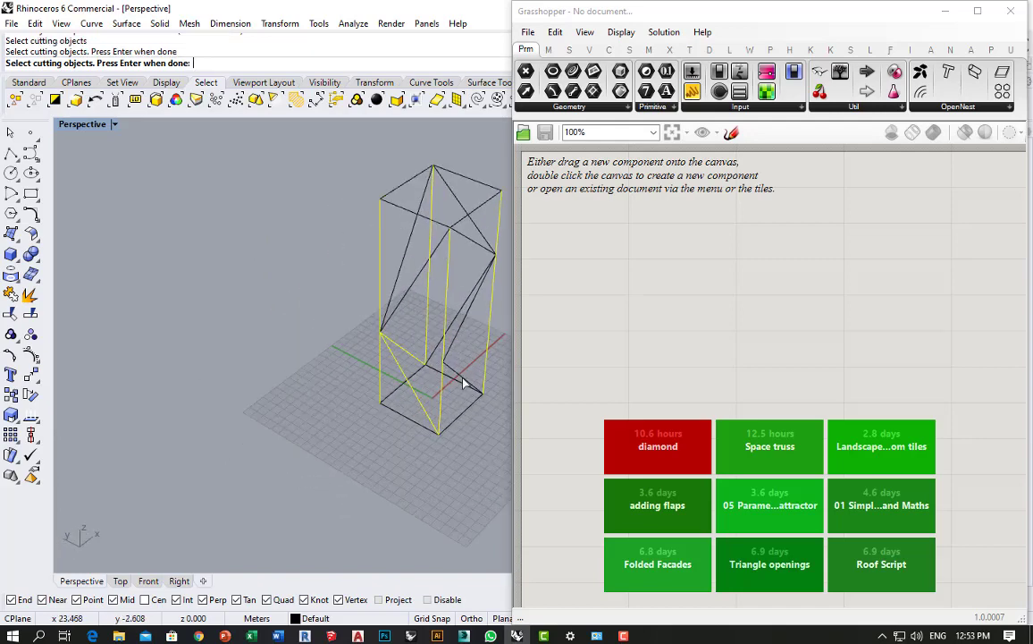
pyautogui.moveTo(386, 386); pyautogui.dragTo(336, 331, button='right')
pyautogui.rightClick(388, 374)
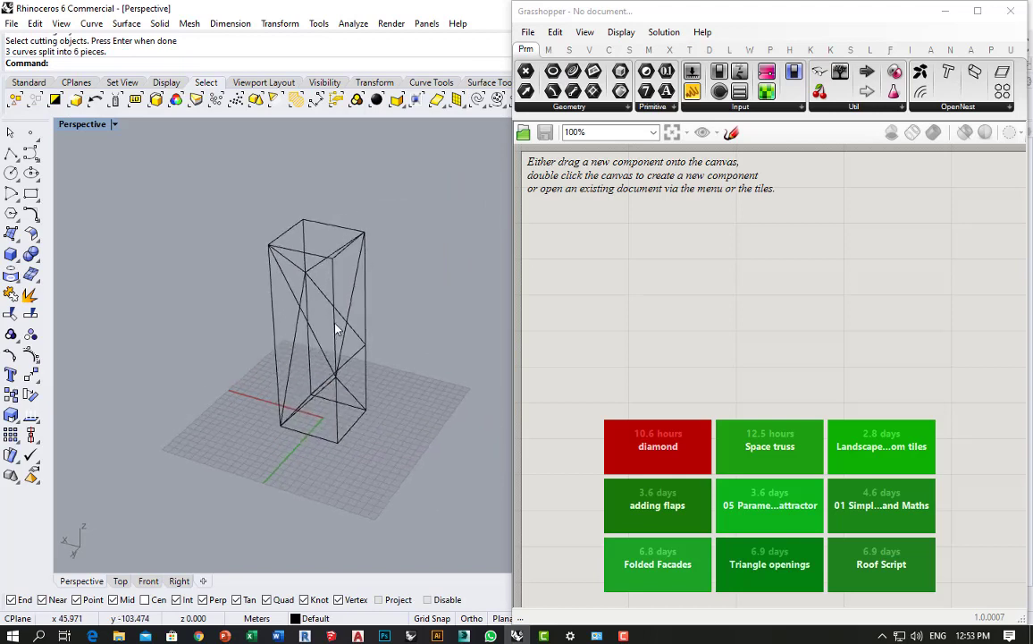
pyautogui.click(307, 436)
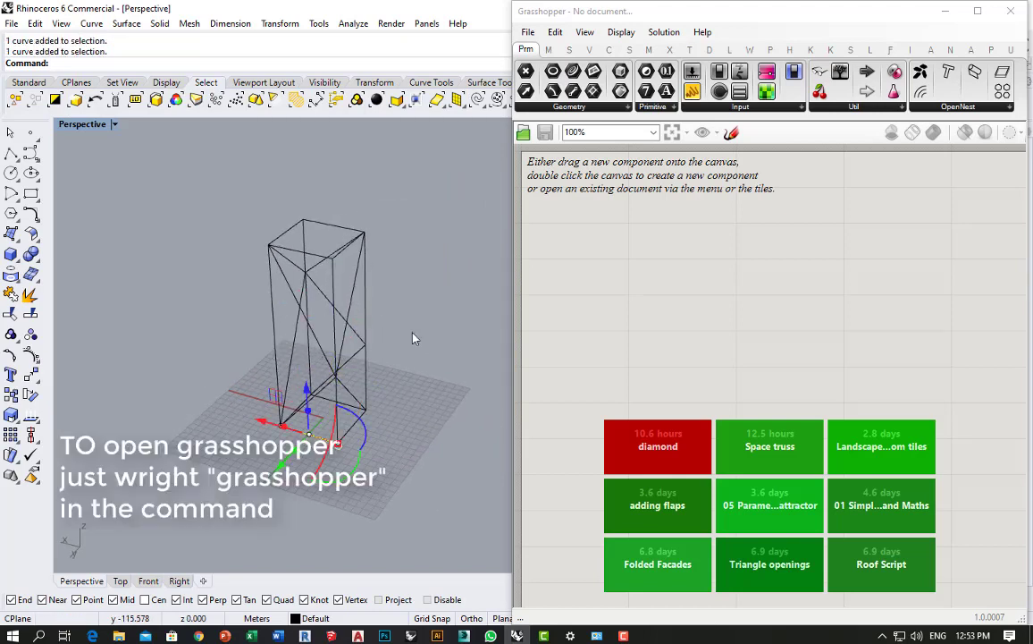
# Add a Curve parameter to the Grasshopper canvas and reference all the tower's wireframe curves in it.
pyautogui.doubleClick(688, 299)
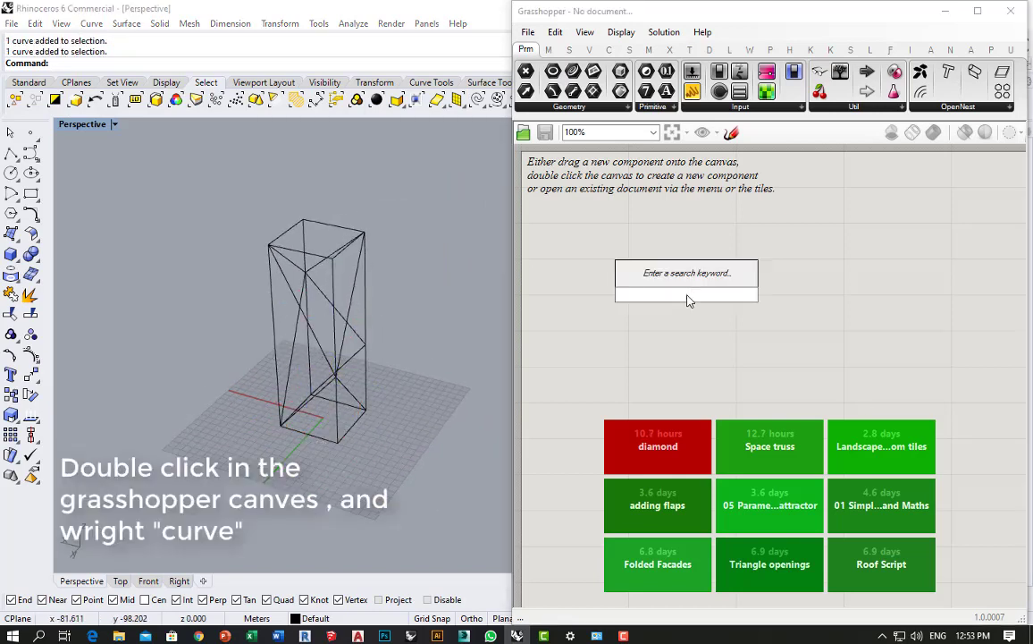
pyautogui.write('curve')
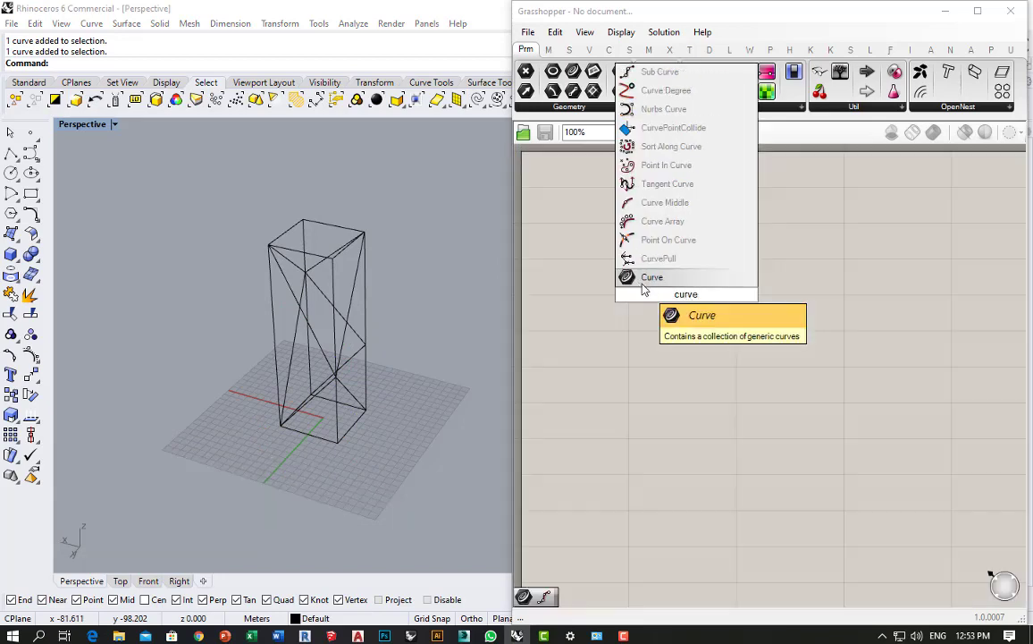
pyautogui.press('Return')
pyautogui.rightClick(688, 300)
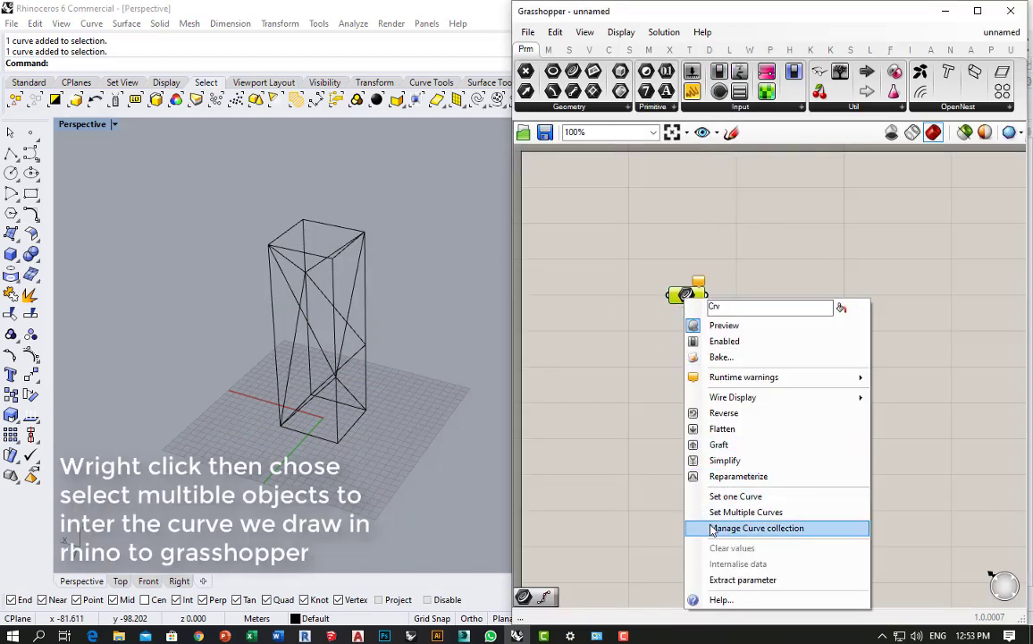
pyautogui.click(725, 510)
pyautogui.click(362, 367)
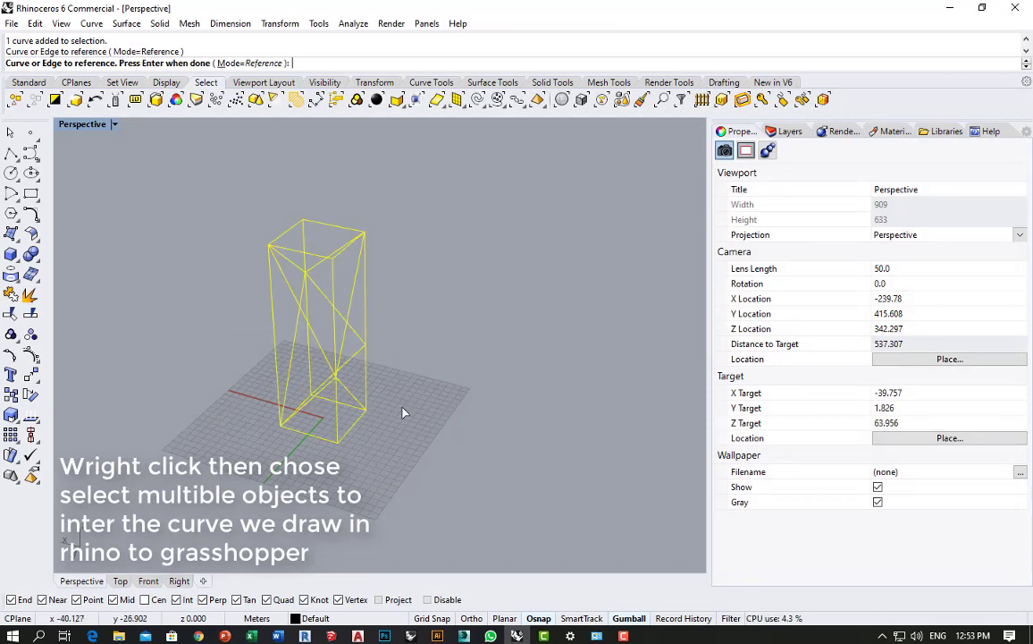
pyautogui.press('Return')
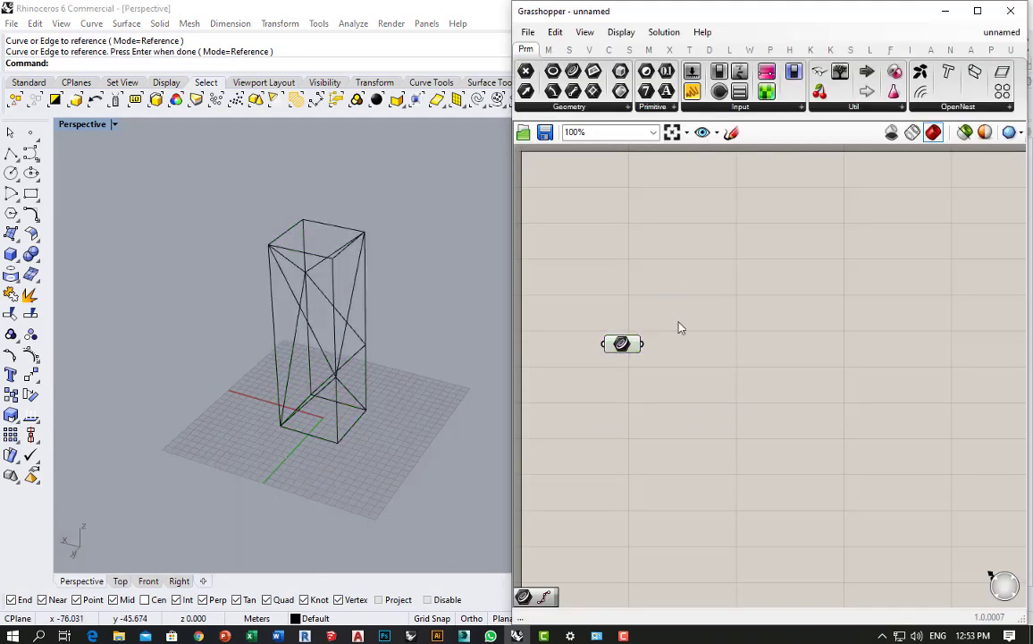
# Add a Weaverbird mesh-from-lines component and connect the Curve parameter to its L input.
pyautogui.click(749, 50)
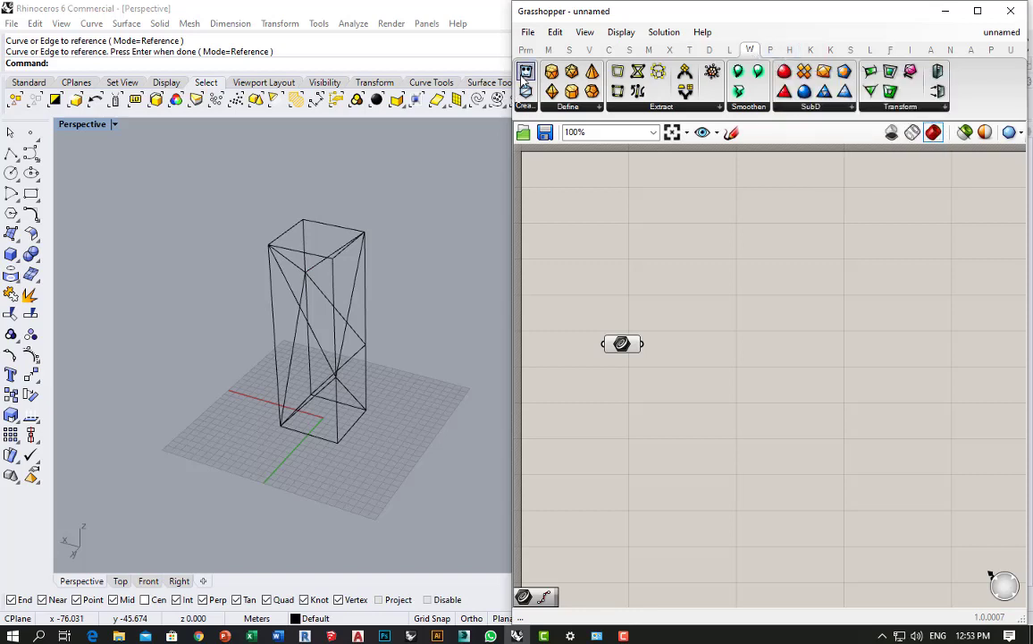
pyautogui.moveTo(734, 384); pyautogui.dragTo(750, 360)
pyautogui.click(425, 430)
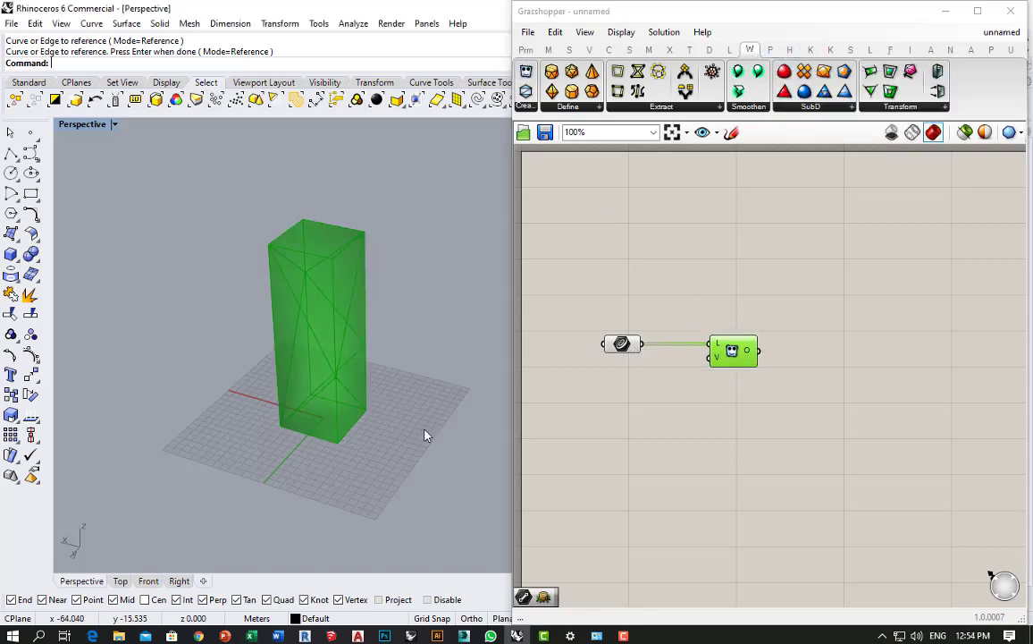
pyautogui.scroll(2, 394, 376)
pyautogui.click(623, 462)
pyautogui.moveTo(290, 341); pyautogui.dragTo(294, 438, button='right')
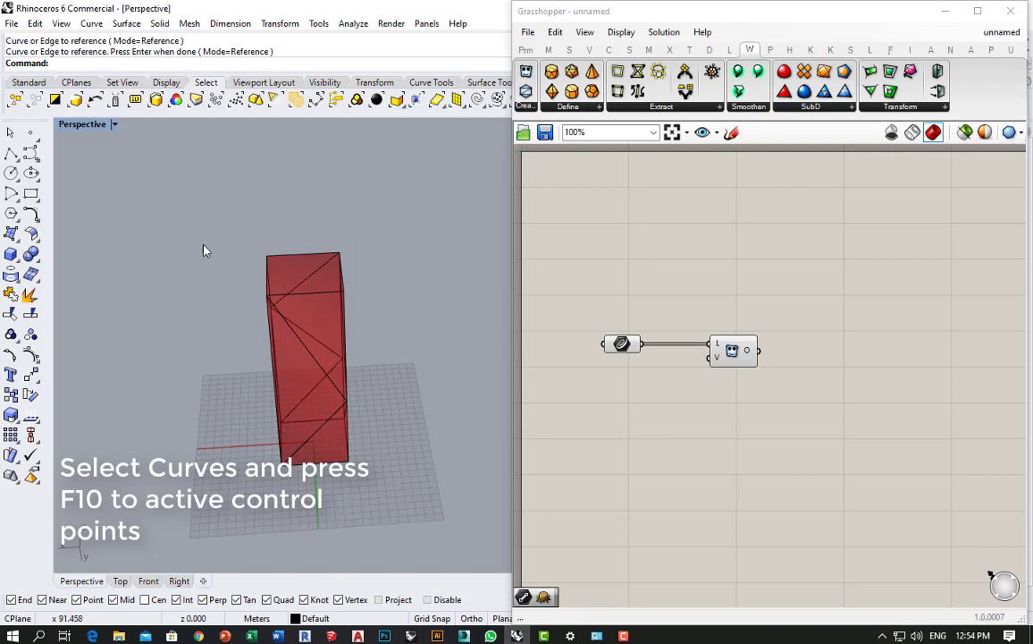
# Select all the tower curves in Rhino and turn on their control points.
pyautogui.moveTo(364, 460); pyautogui.dragTo(416, 517)
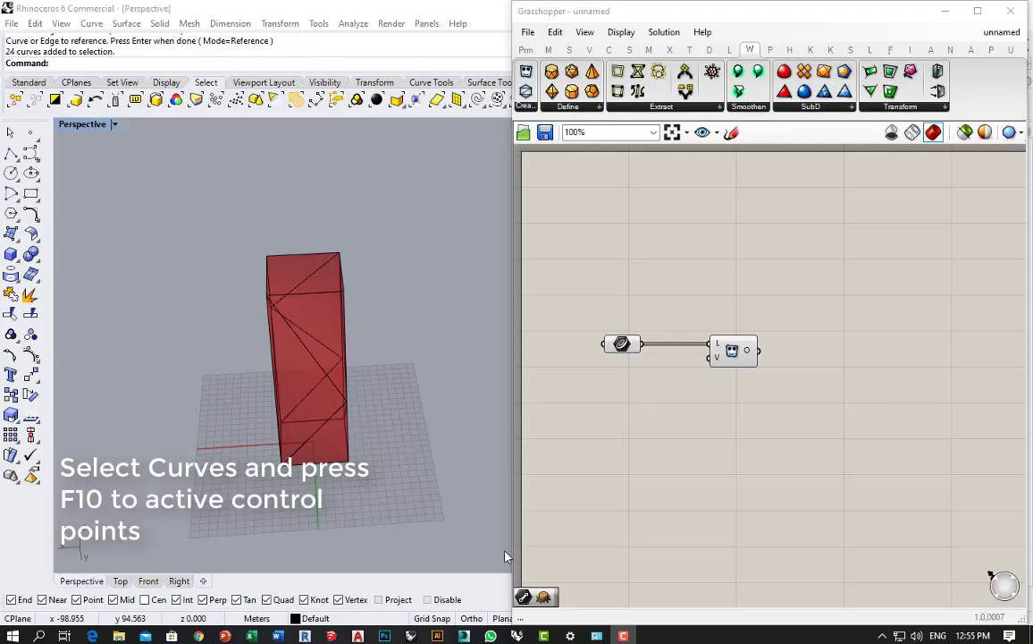
pyautogui.moveTo(196, 189); pyautogui.dragTo(354, 469)
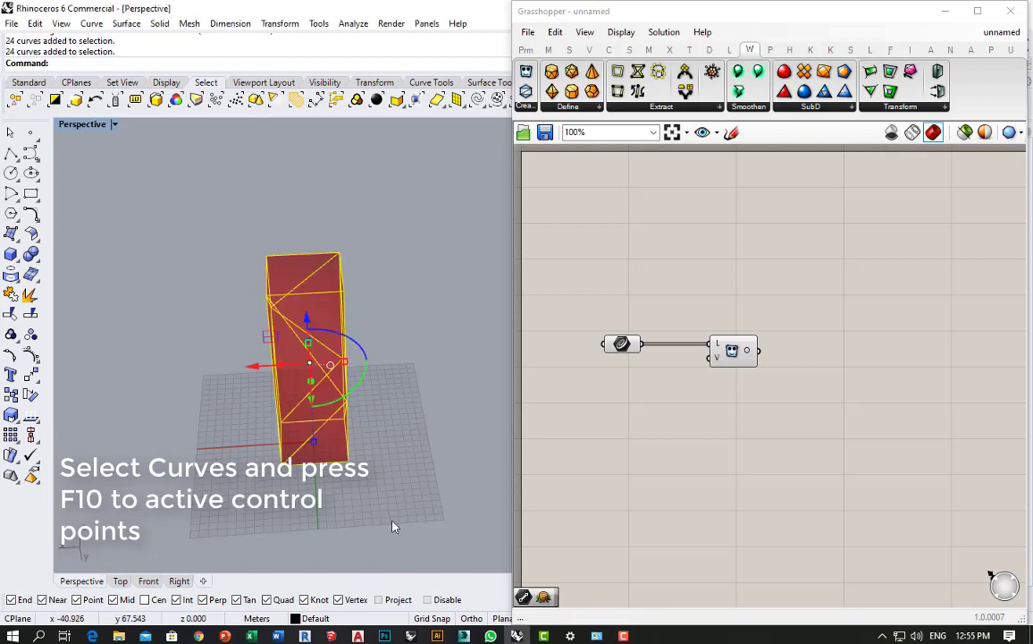
pyautogui.press('F10')
# Move the coincident control points at one top corner of the tower horizontally to reshape the roof outline.
pyautogui.moveTo(174, 351); pyautogui.dragTo(247, 244, button='right')
pyautogui.scroll(5, 247, 244)
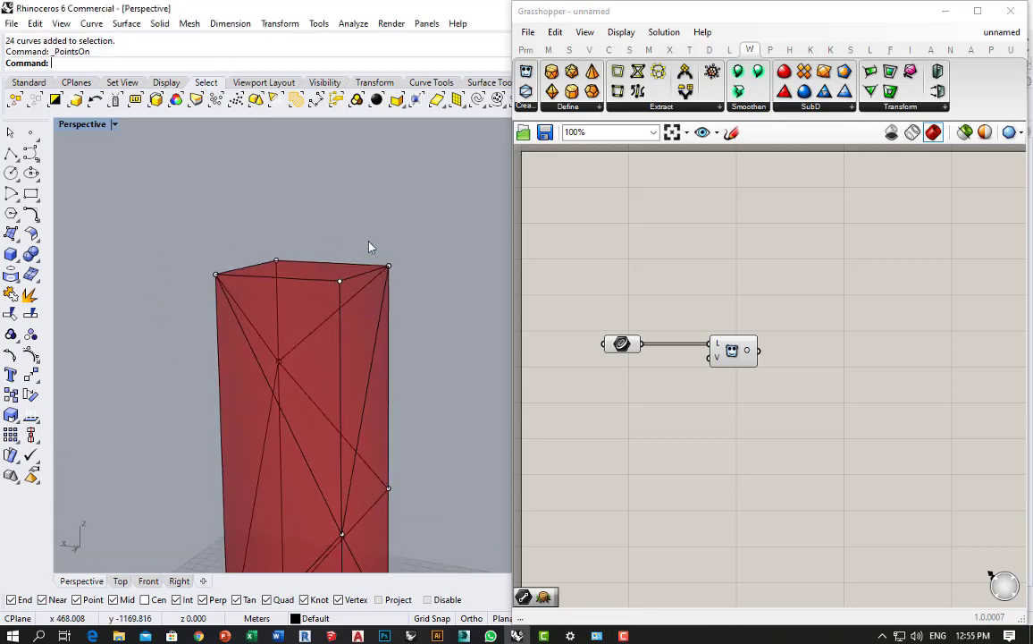
pyautogui.scroll(-5, 299, 279)
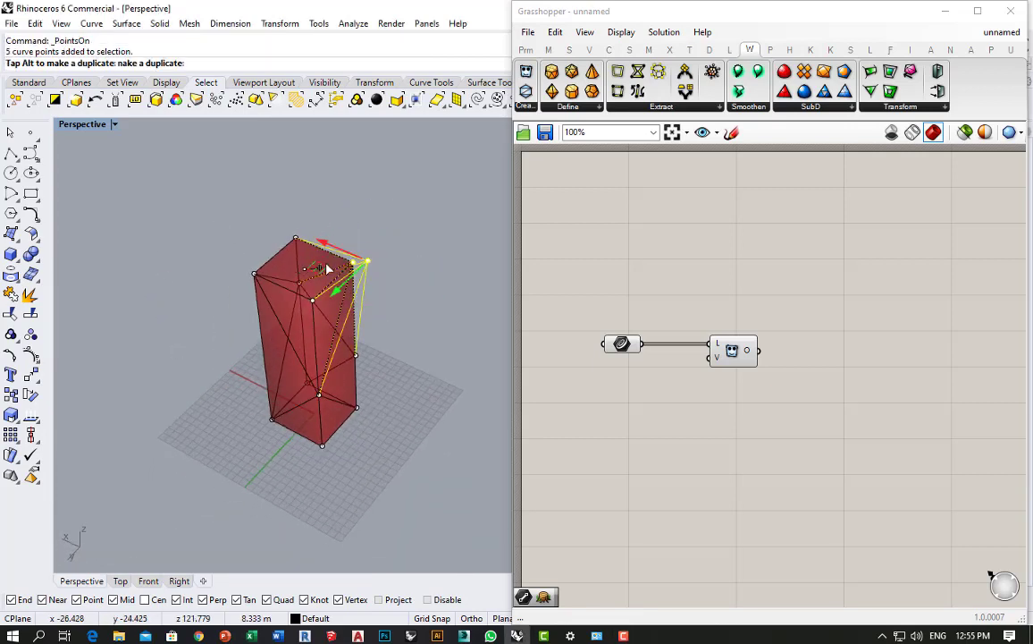
pyautogui.moveTo(328, 268); pyautogui.dragTo(336, 278)
# Move the coincident control points at a lower split point of a vertical edge outward to fold the facade.
pyautogui.moveTo(382, 435); pyautogui.dragTo(254, 300, button='right')
pyautogui.scroll(5, 335, 364)
pyautogui.moveTo(318, 297); pyautogui.dragTo(318, 297)
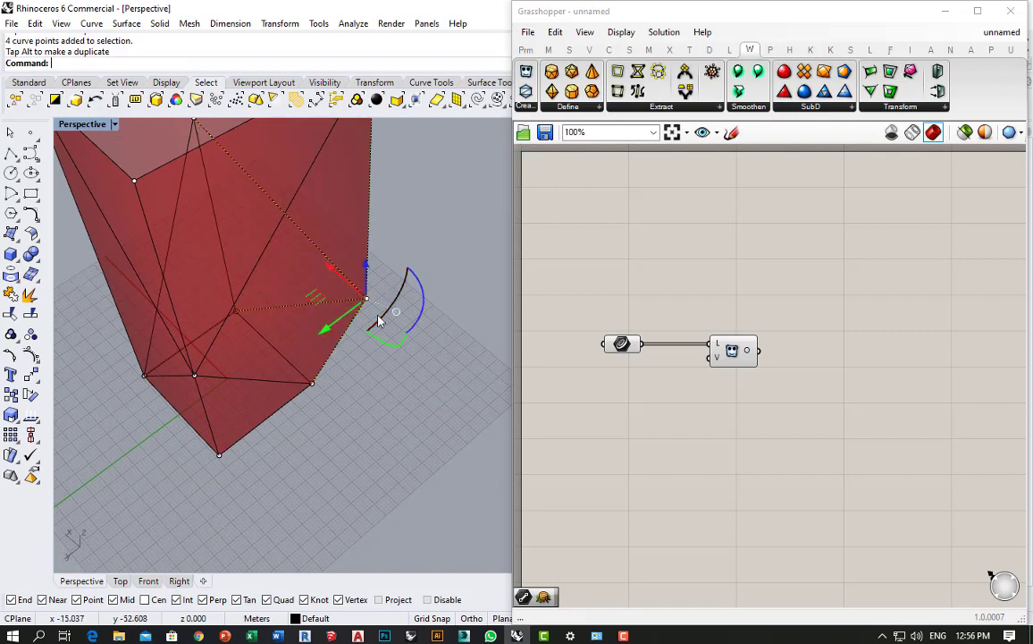
pyautogui.moveTo(378, 319); pyautogui.dragTo(182, 282, button='right')
pyautogui.scroll(-7, 183, 281)
pyautogui.moveTo(390, 323); pyautogui.dragTo(386, 305, button='right')
pyautogui.scroll(5, 386, 302)
pyautogui.moveTo(304, 351); pyautogui.dragTo(290, 386, button='right')
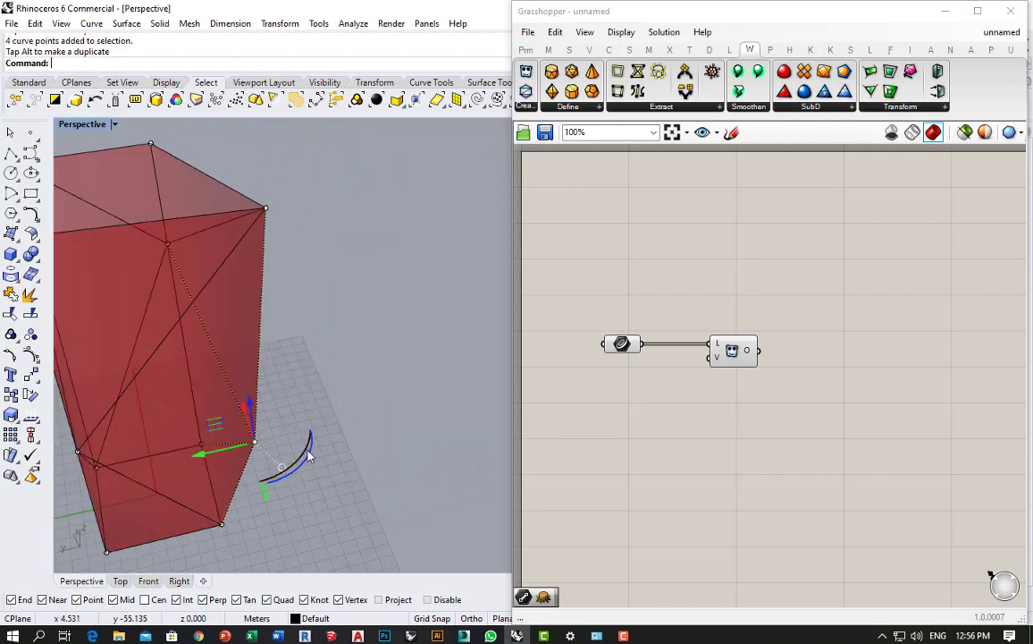
pyautogui.click(308, 455)
pyautogui.scroll(-5, 346, 364)
pyautogui.click(346, 365)
# Draw a line across the lower facade joining the split points of two neighbouring vertical edges.
pyautogui.moveTo(346, 365); pyautogui.dragTo(228, 467, button='right')
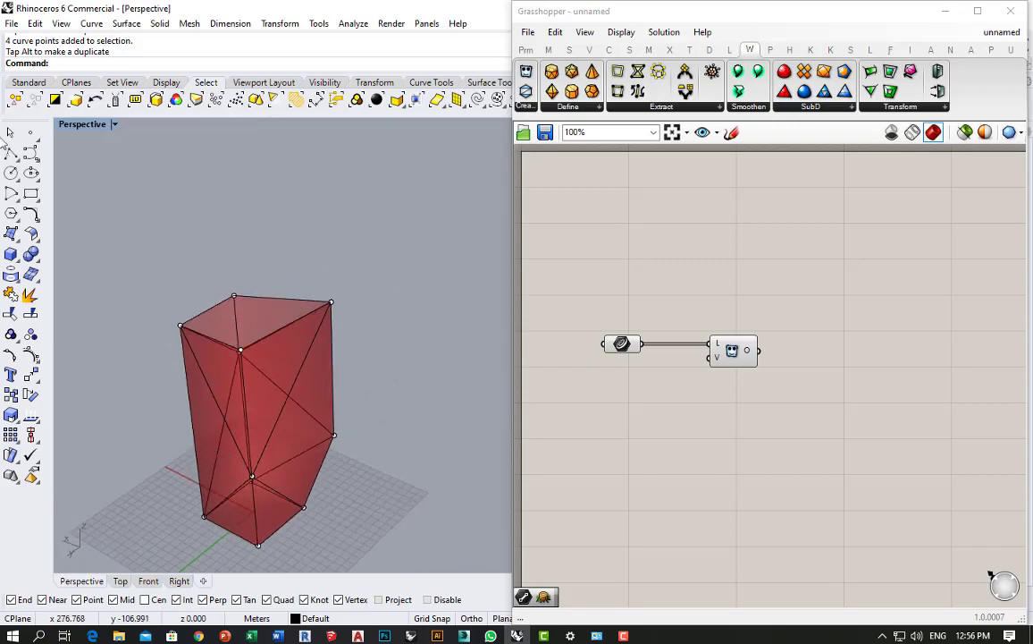
pyautogui.click(252, 478)
pyautogui.click(335, 435)
pyautogui.rightClick(349, 440)
# Select all the tower curves, including the added line, and reassign them to the Curve parameter as multiple curves.
pyautogui.moveTo(351, 456); pyautogui.dragTo(94, 456, button='right')
pyautogui.moveTo(373, 340); pyautogui.dragTo(140, 215, button='right')
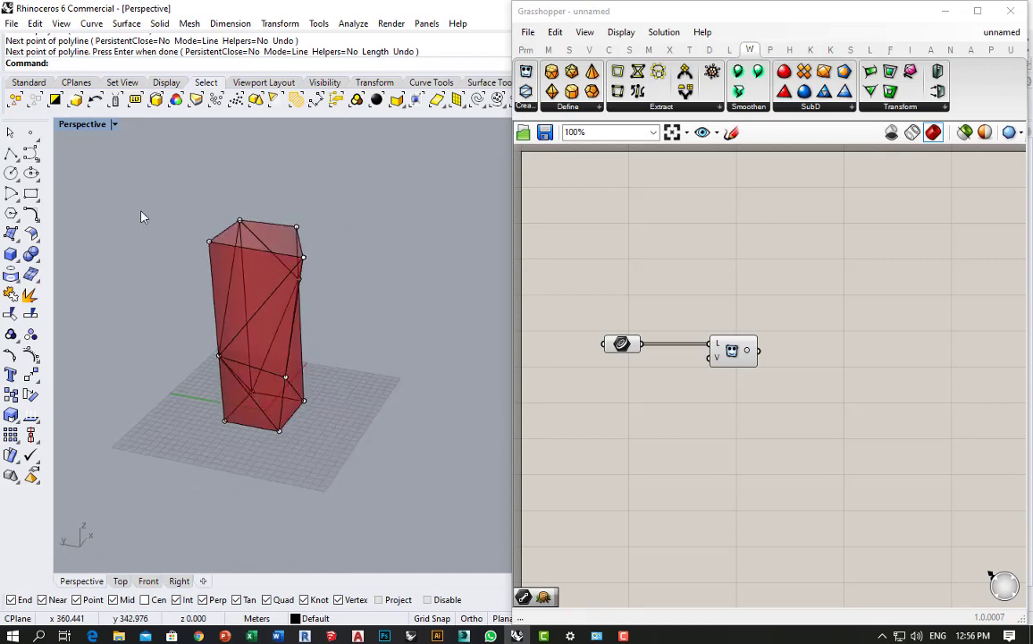
pyautogui.moveTo(411, 499); pyautogui.dragTo(413, 502)
pyautogui.click(631, 348)
pyautogui.rightClick(630, 348)
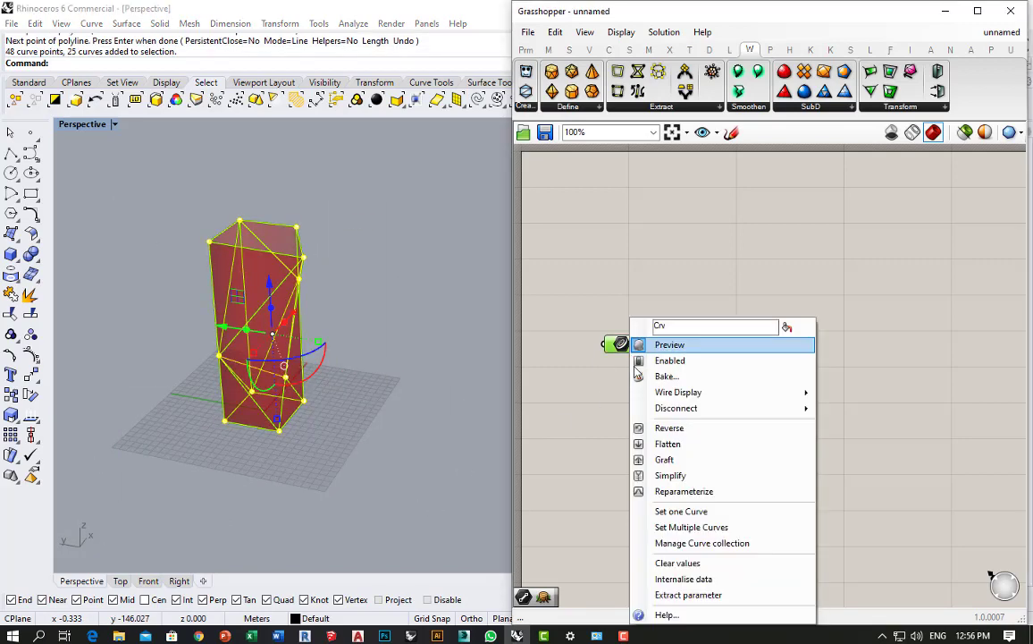
pyautogui.click(682, 527)
pyautogui.moveTo(474, 505); pyautogui.dragTo(301, 383, button='right')
pyautogui.moveTo(376, 448); pyautogui.dragTo(261, 454, button='right')
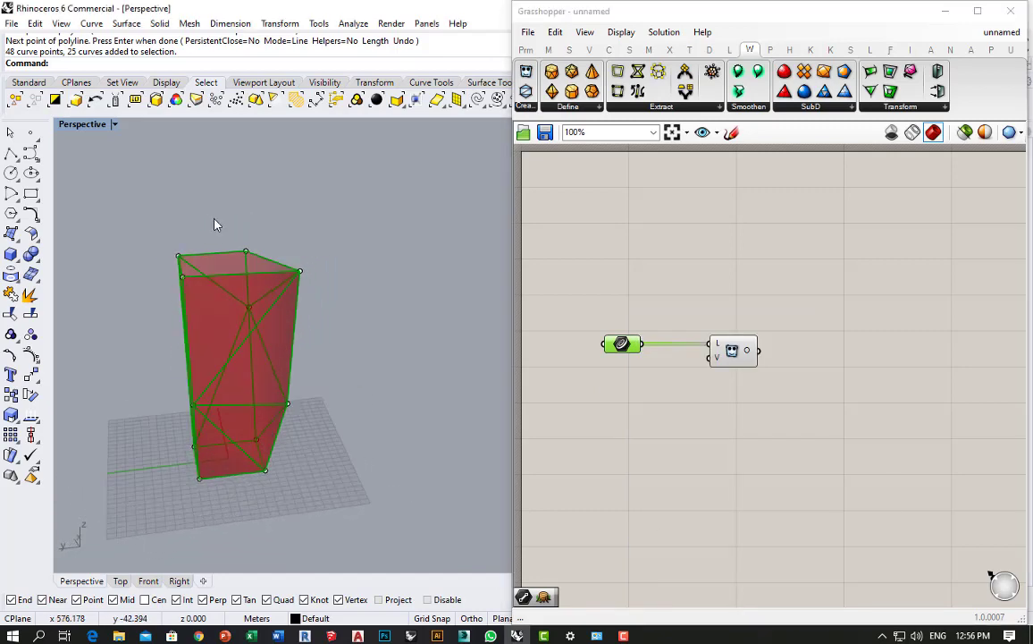
# Raise the control points at one top corner of the tower and lower those at another corner while shifting them outward, sloping the roof.
pyautogui.scroll(5, 215, 222)
pyautogui.moveTo(217, 222); pyautogui.dragTo(282, 284)
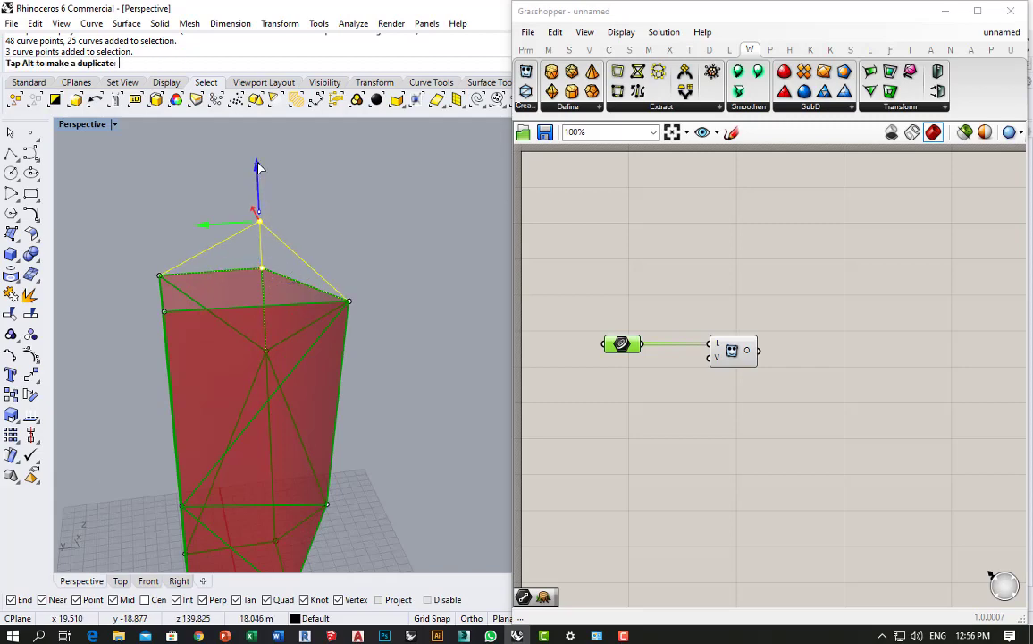
pyautogui.moveTo(258, 162); pyautogui.dragTo(257, 161)
pyautogui.moveTo(353, 248); pyautogui.dragTo(217, 278, button='right')
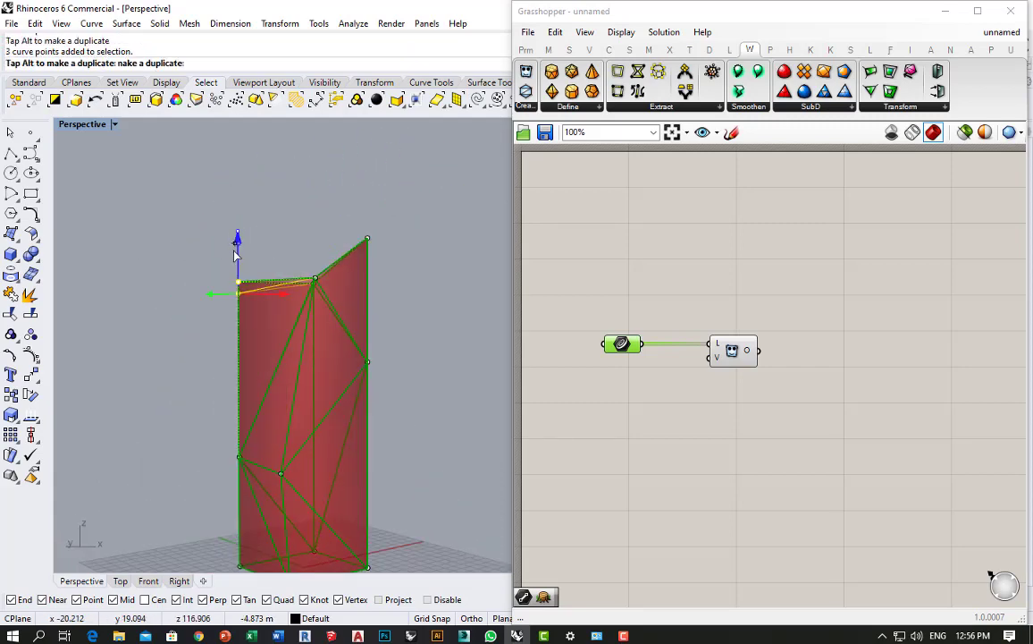
pyautogui.moveTo(235, 273); pyautogui.dragTo(270, 323)
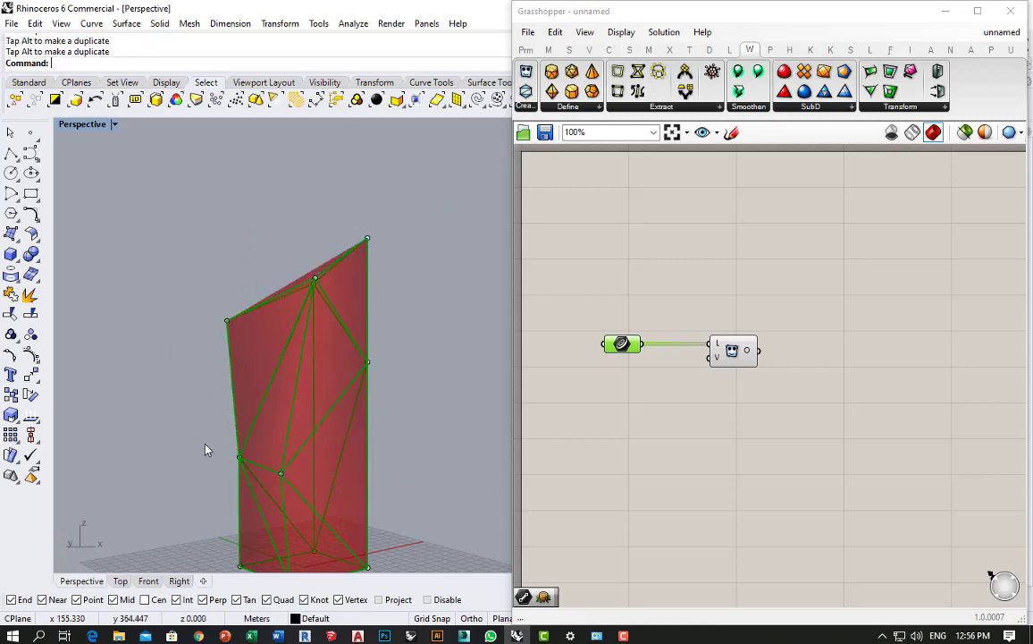
pyautogui.moveTo(268, 457); pyautogui.dragTo(344, 440, button='right')
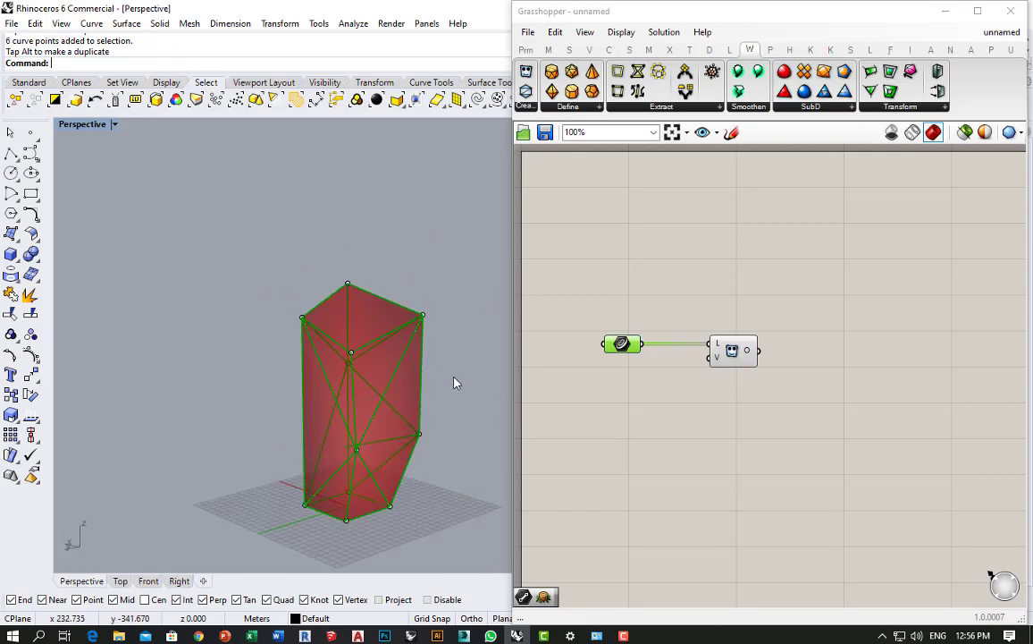
pyautogui.moveTo(454, 383); pyautogui.dragTo(393, 394, button='right')
pyautogui.click(708, 370)
pyautogui.click(729, 355)
pyautogui.click(694, 416)
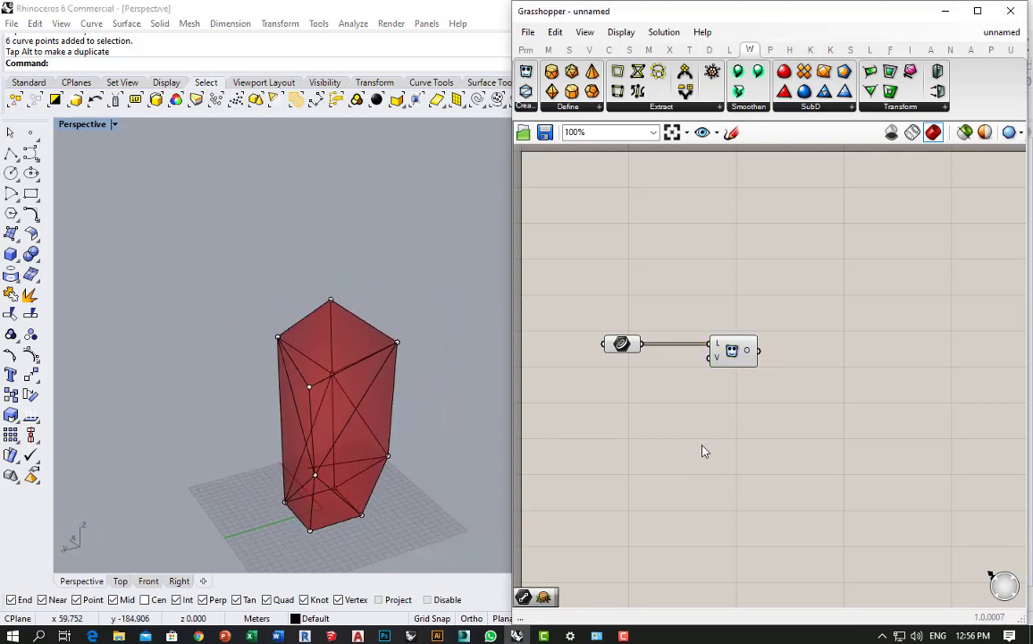
pyautogui.scroll(-2, 706, 438)
pyautogui.scroll(3, 724, 387)
pyautogui.click(712, 368)
pyautogui.click(803, 394)
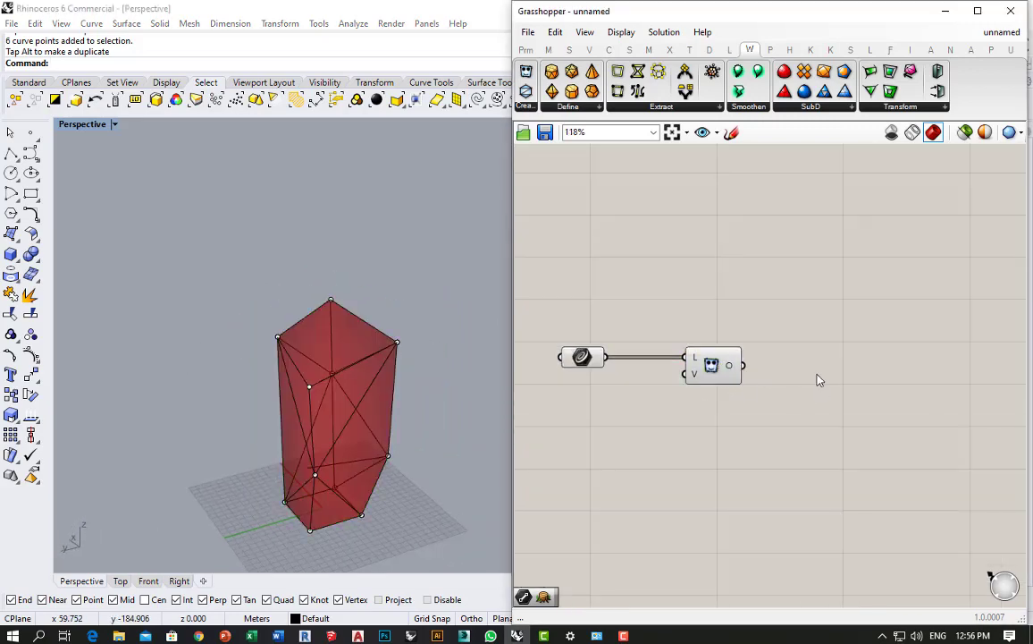
# Add a Face Boundaries component and connect the Weaverbird mesh output to its M input.
pyautogui.doubleClick(819, 380)
pyautogui.write('bound')
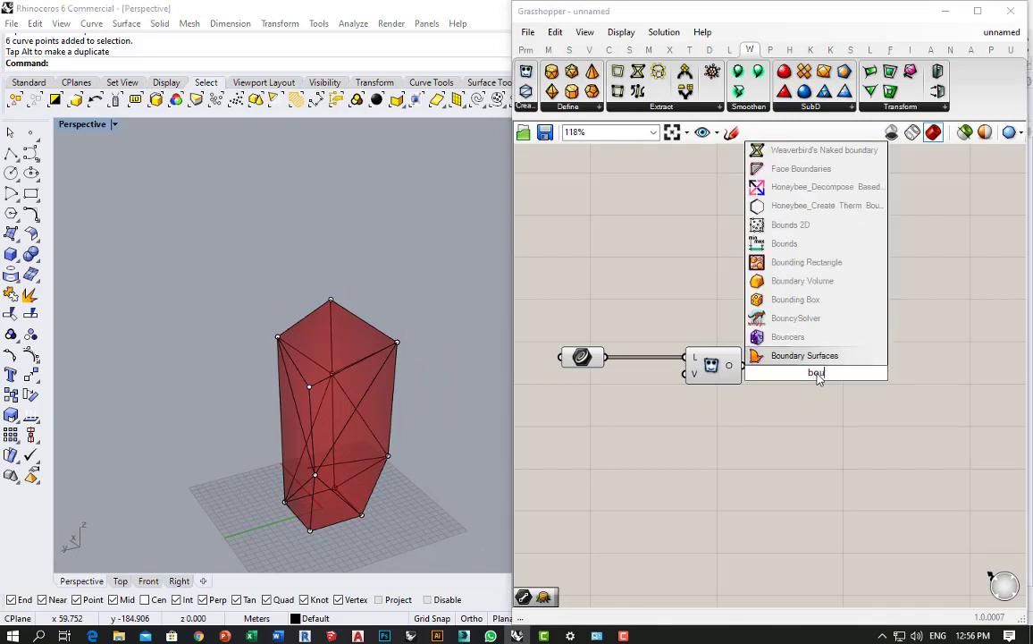
pyautogui.press('BackSpace')
pyautogui.press('BackSpace')
pyautogui.click(874, 150)
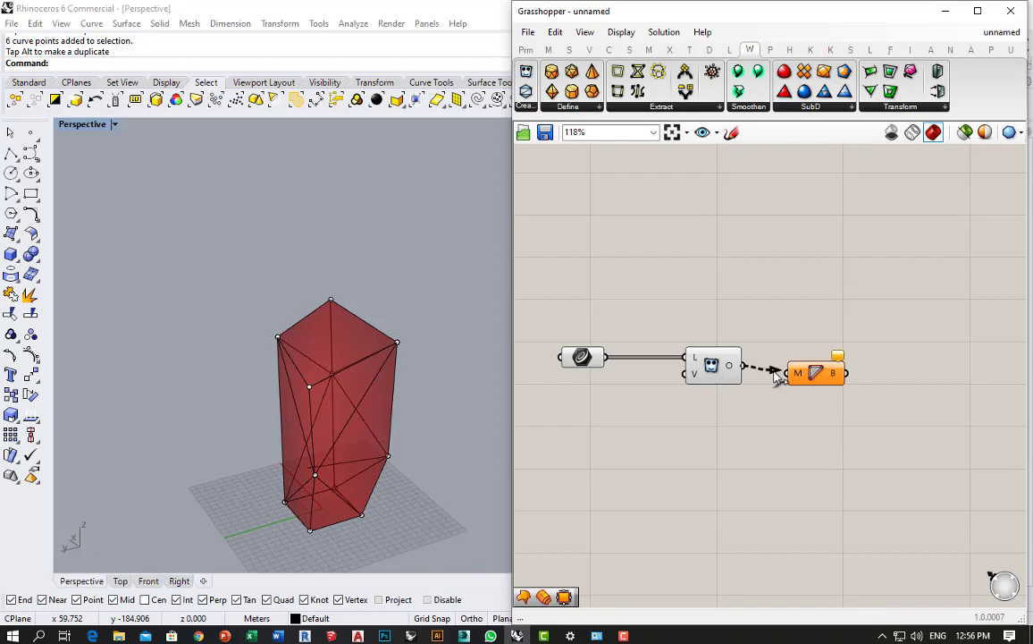
pyautogui.moveTo(807, 388); pyautogui.dragTo(796, 381)
pyautogui.click(818, 413)
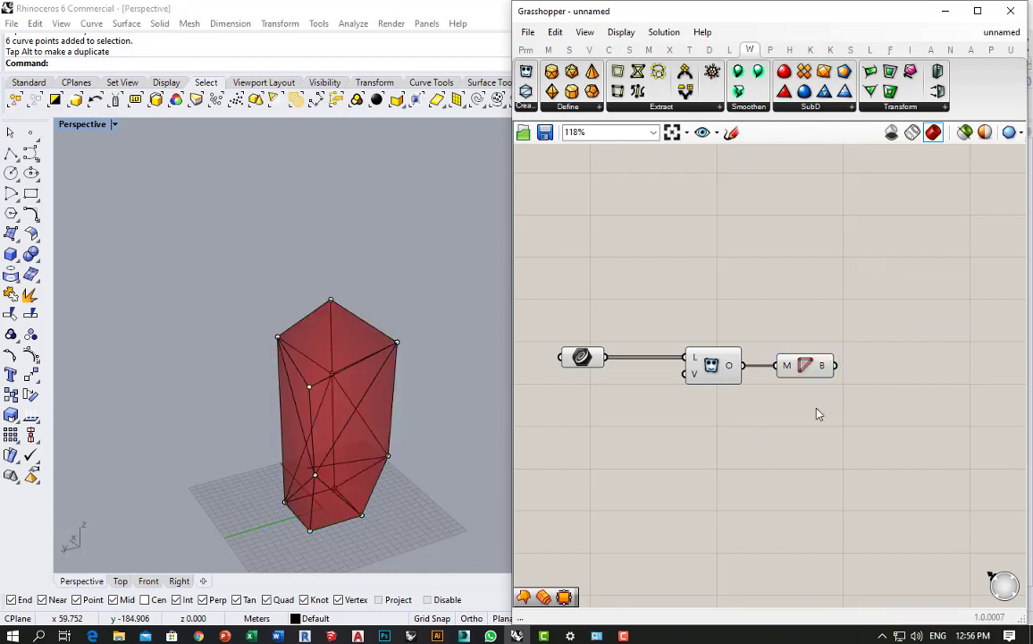
# Add a Join Curves component and feed the face boundaries into its C input.
pyautogui.doubleClick(856, 375)
pyautogui.write('join')
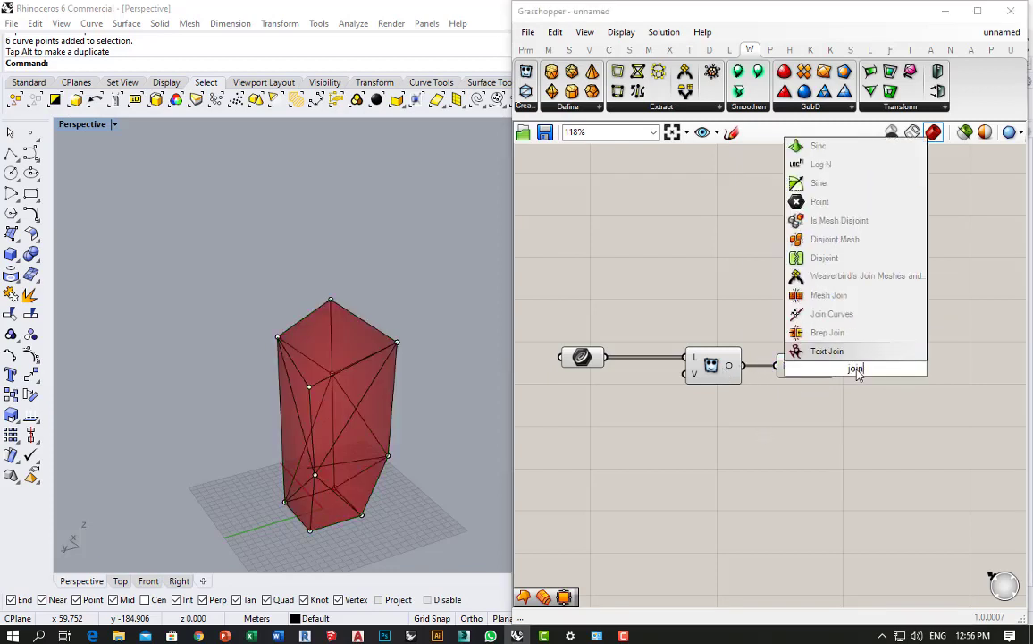
pyautogui.click(832, 314)
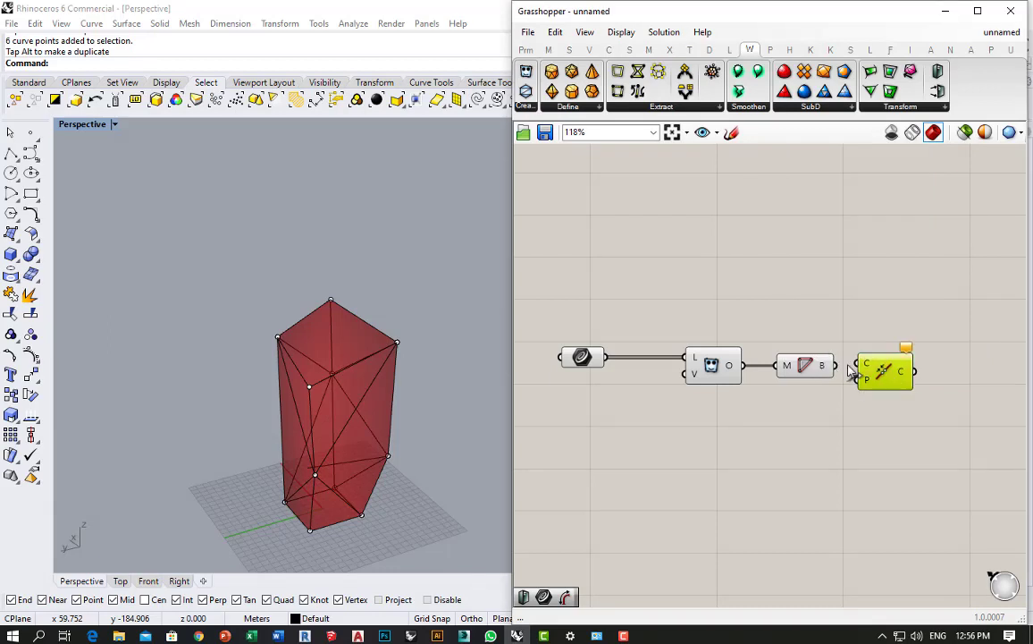
pyautogui.moveTo(854, 364); pyautogui.dragTo(838, 365)
pyautogui.click(856, 335)
pyautogui.scroll(-2, 628, 350)
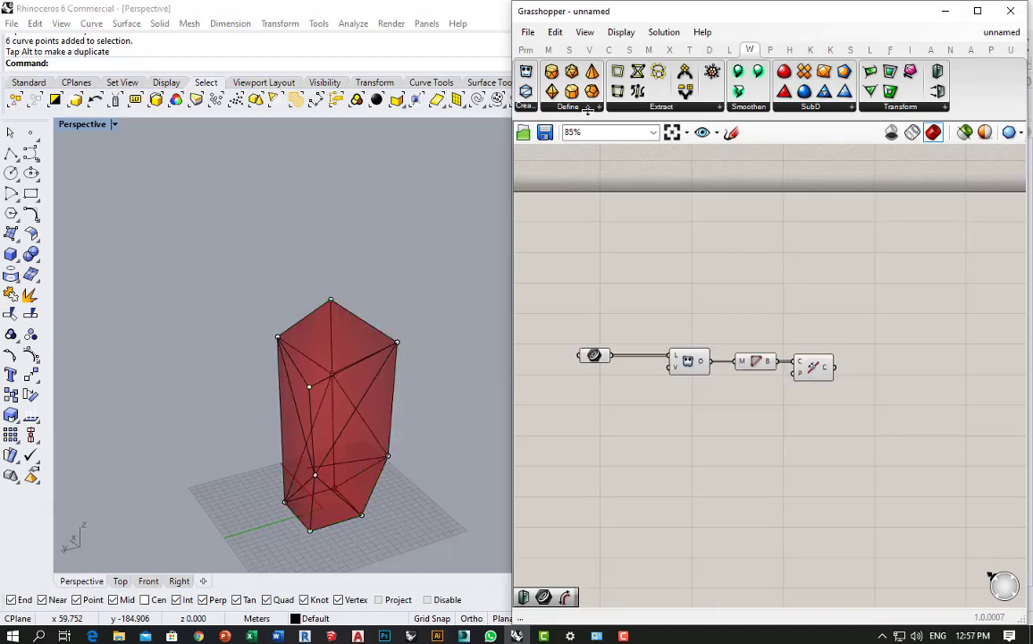
# Add a Boundary Surfaces component and connect the joined curves to its B input.
pyautogui.click(571, 50)
pyautogui.click(631, 51)
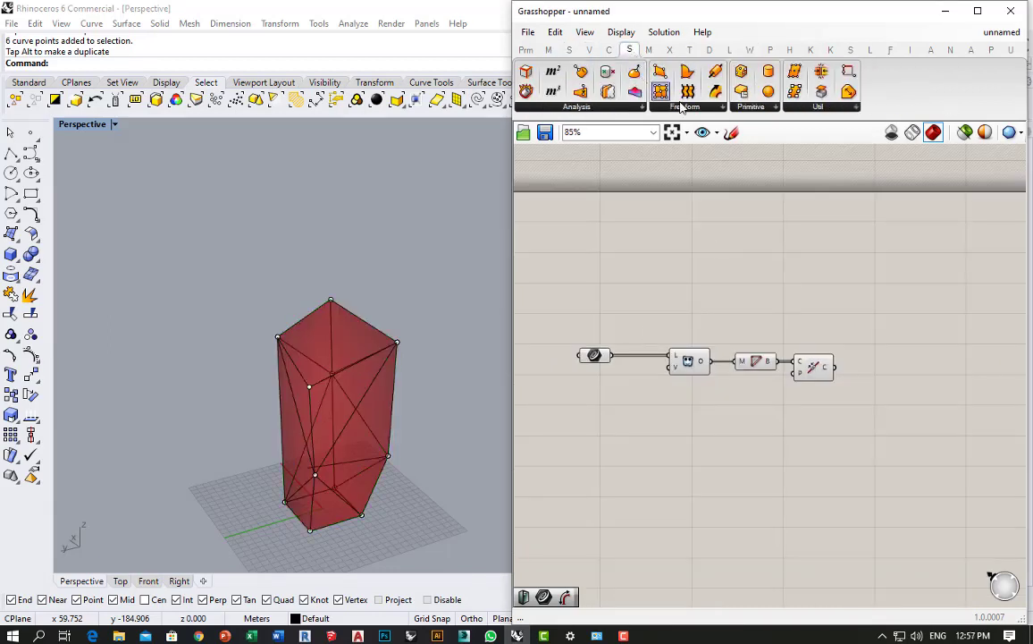
pyautogui.click(688, 108)
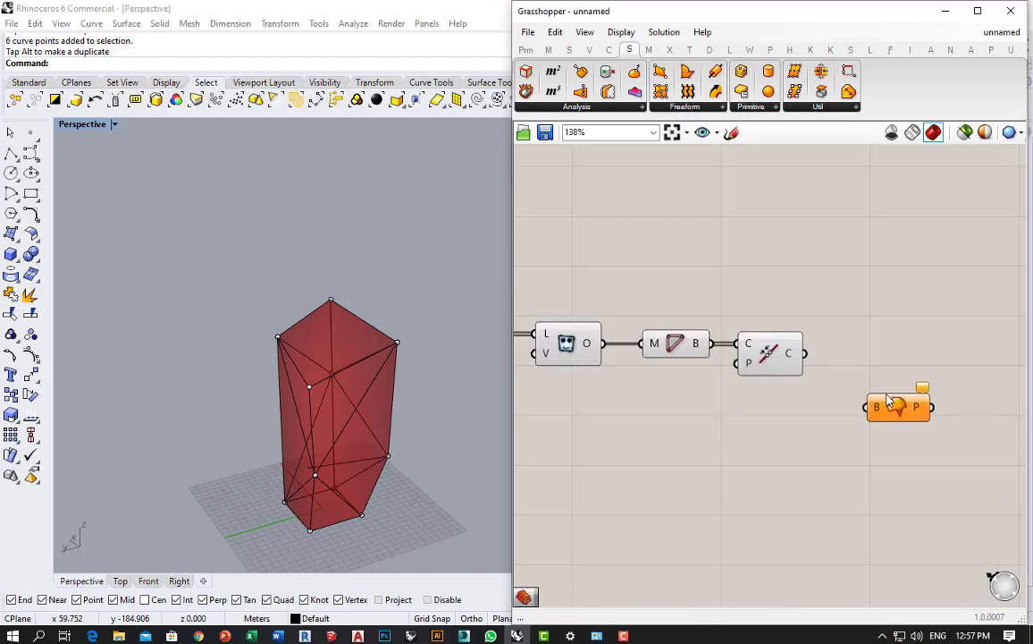
pyautogui.moveTo(871, 411); pyautogui.dragTo(863, 365)
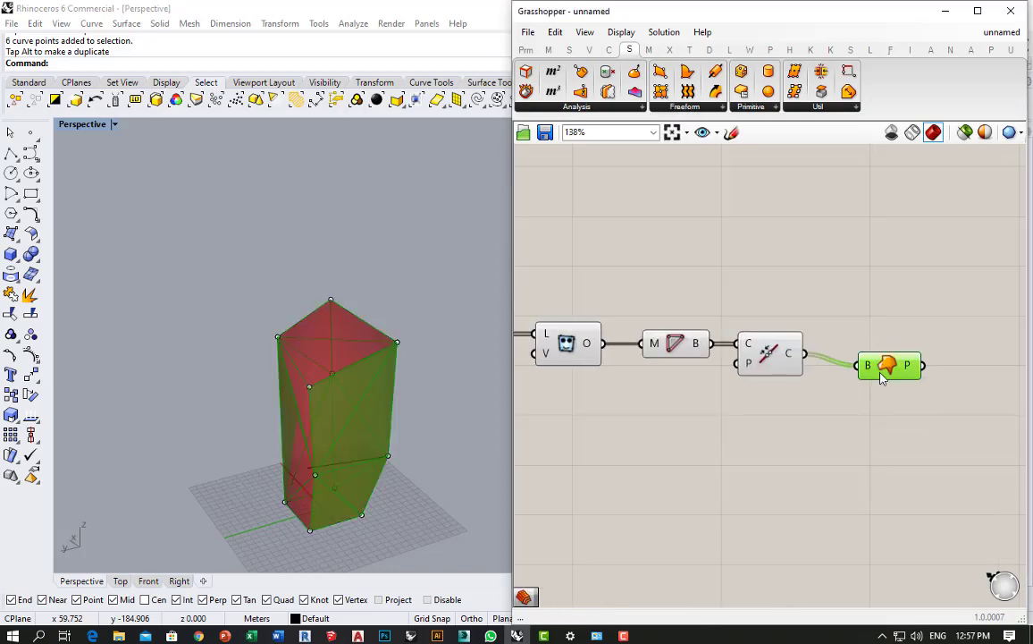
pyautogui.click(842, 422)
pyautogui.moveTo(473, 375); pyautogui.dragTo(294, 341, button='right')
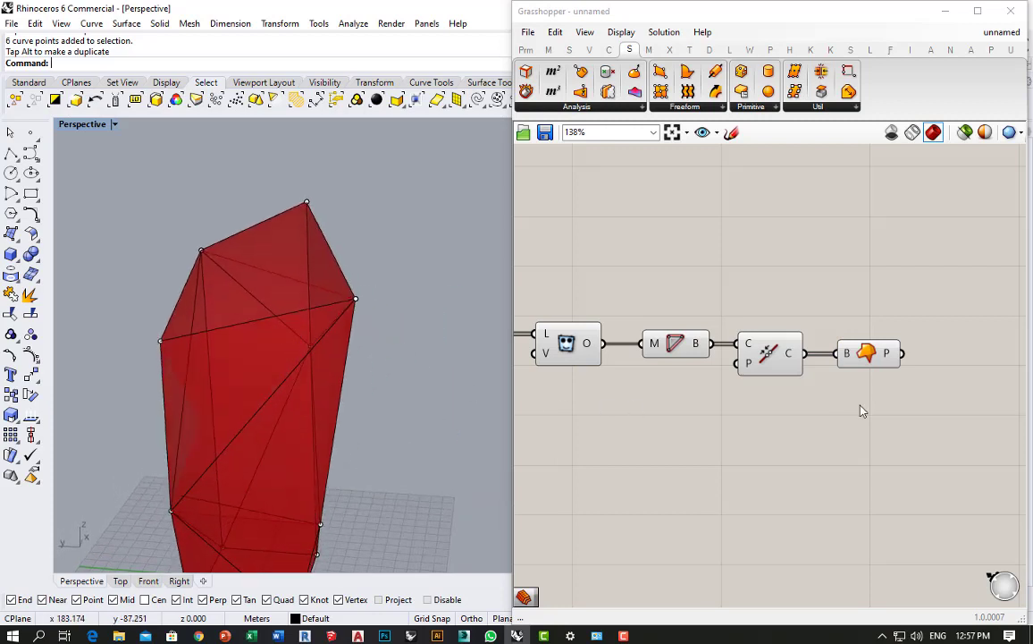
pyautogui.scroll(-3, 861, 411)
# Add a 0 to 10 number slider set to 3 and connect it to the mesh component's maximum valence (V) input.
pyautogui.click(666, 367)
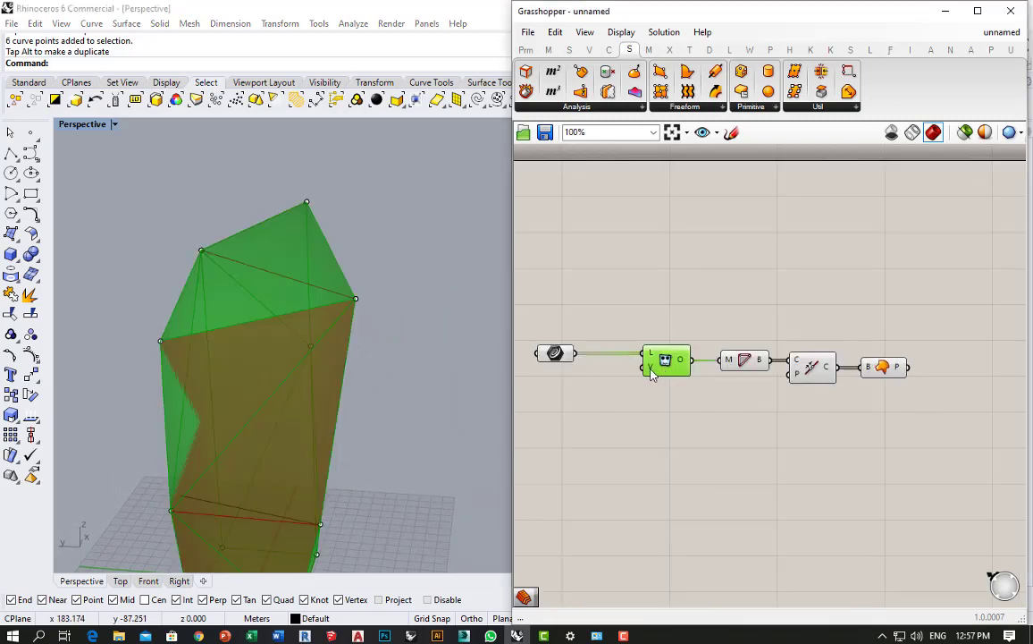
pyautogui.moveTo(651, 373)
pyautogui.doubleClick(642, 445)
pyautogui.write('0<10')
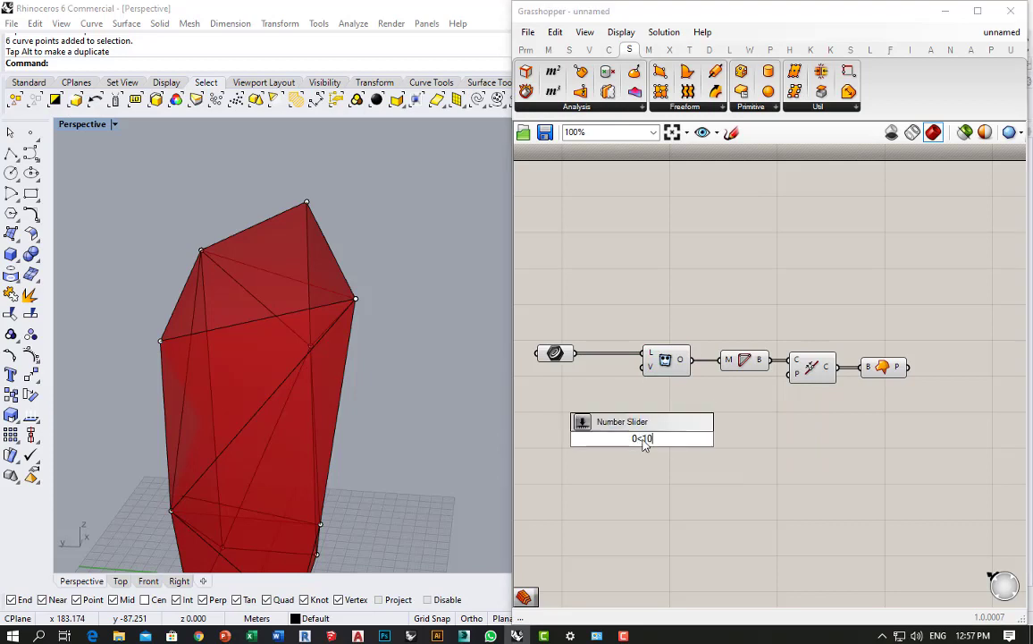
pyautogui.press('Return')
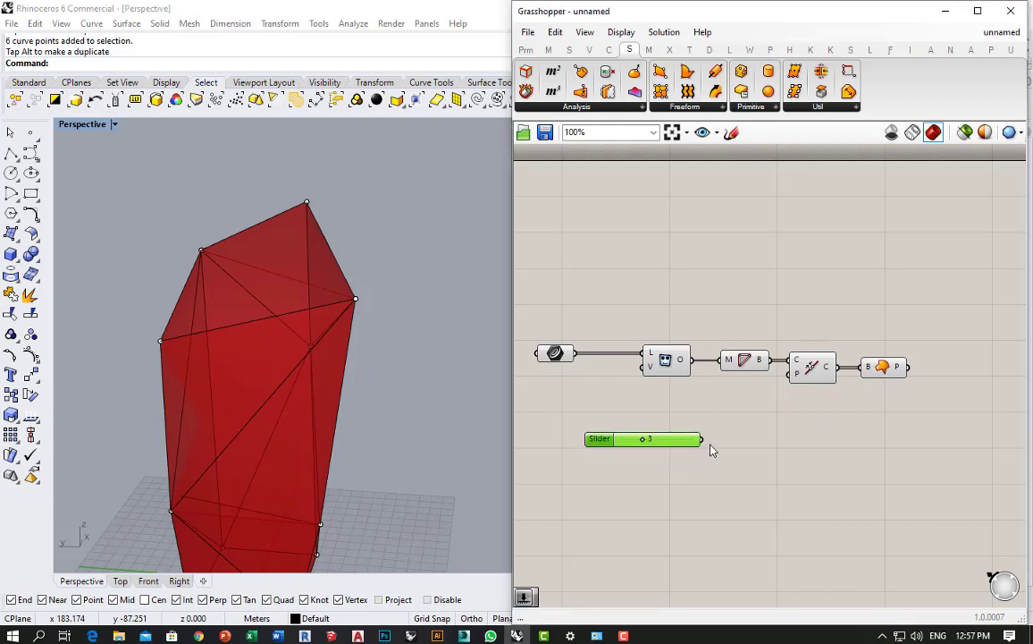
pyautogui.moveTo(709, 444); pyautogui.dragTo(646, 383)
pyautogui.moveTo(371, 395); pyautogui.dragTo(224, 415, button='right')
pyautogui.scroll(-5, 234, 393)
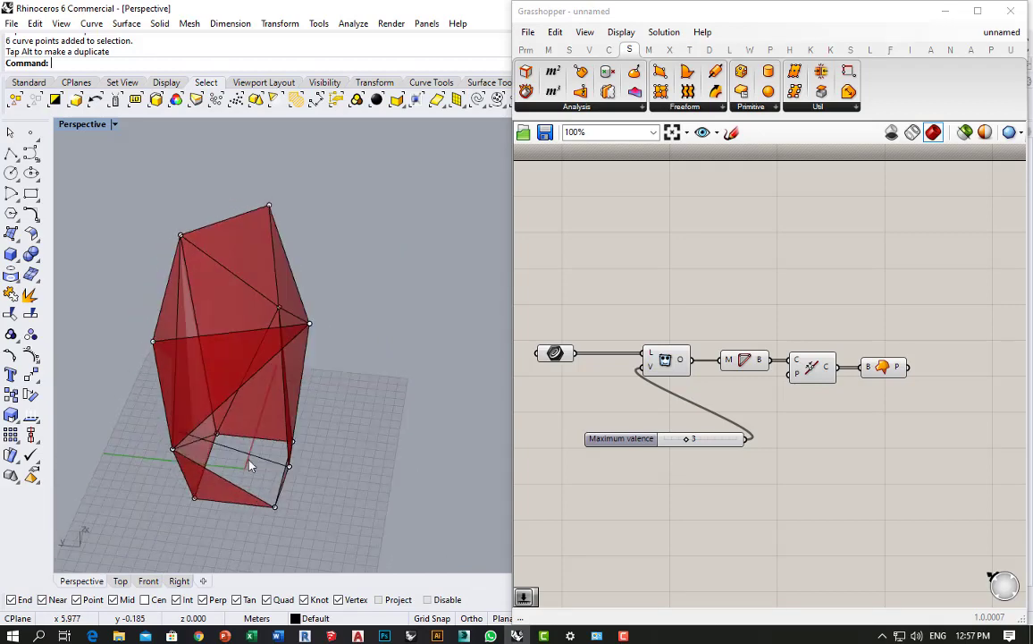
# Delete the misaligned line across the lower facade and redraw it exactly between the split points of the two neighbouring vertical edges.
pyautogui.click(224, 412)
pyautogui.press('Delete')
pyautogui.moveTo(208, 489); pyautogui.dragTo(354, 480, button='right')
pyautogui.click(359, 505)
pyautogui.click(457, 446)
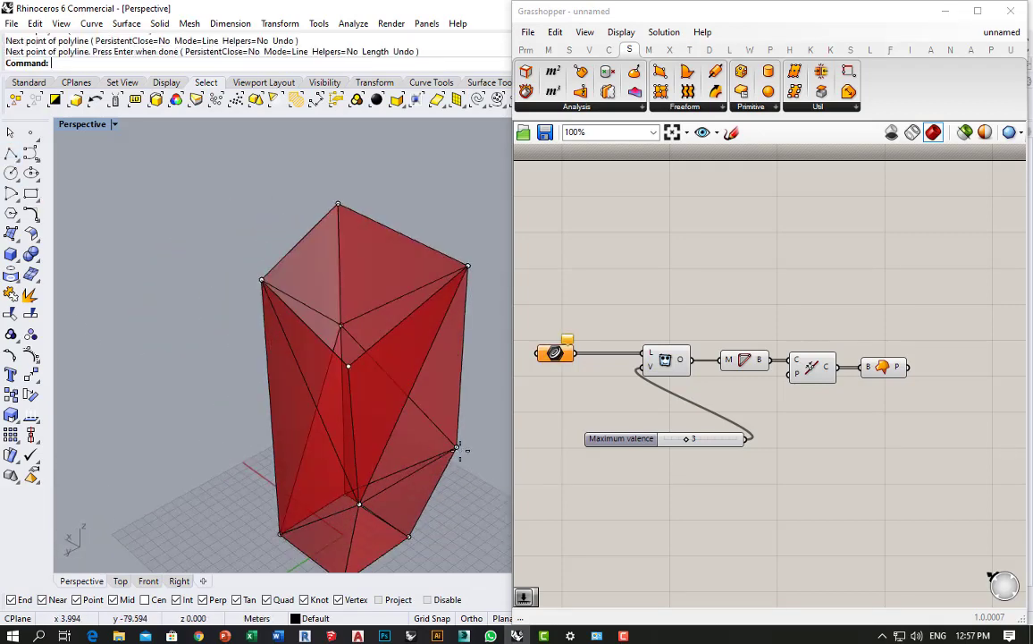
pyautogui.press('Return')
pyautogui.moveTo(461, 446); pyautogui.dragTo(441, 305, button='right')
pyautogui.scroll(6, 460, 293)
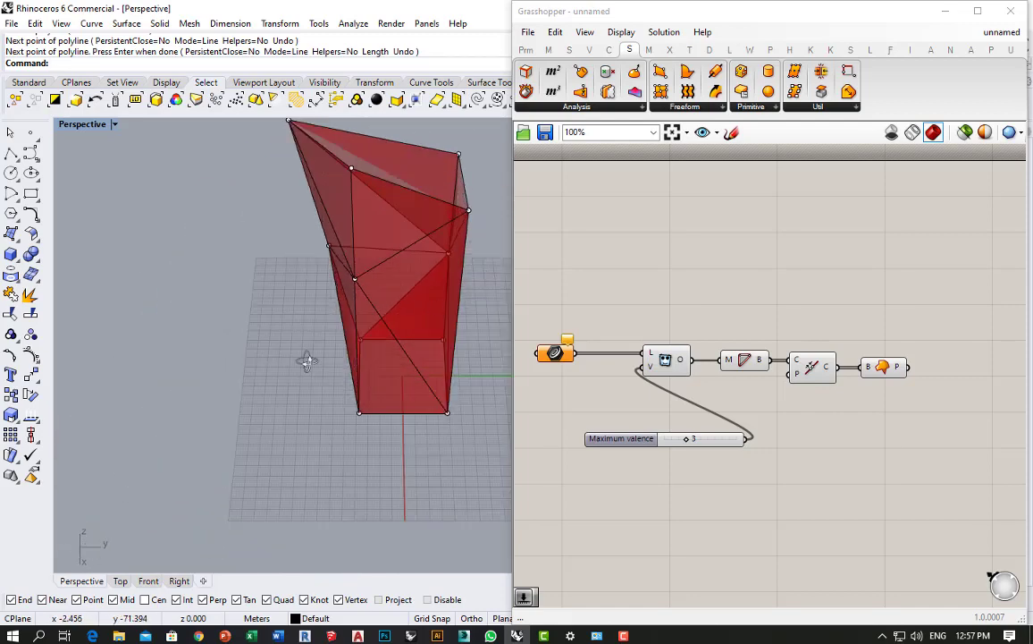
# Select all the tower curves, including the redrawn line, and assign them again to the Curve parameter as multiple curves.
pyautogui.moveTo(307, 362); pyautogui.dragTo(411, 311, button='right')
pyautogui.click(411, 310)
pyautogui.click(429, 353)
pyautogui.scroll(-8, 431, 392)
pyautogui.moveTo(310, 405); pyautogui.dragTo(395, 387, button='right')
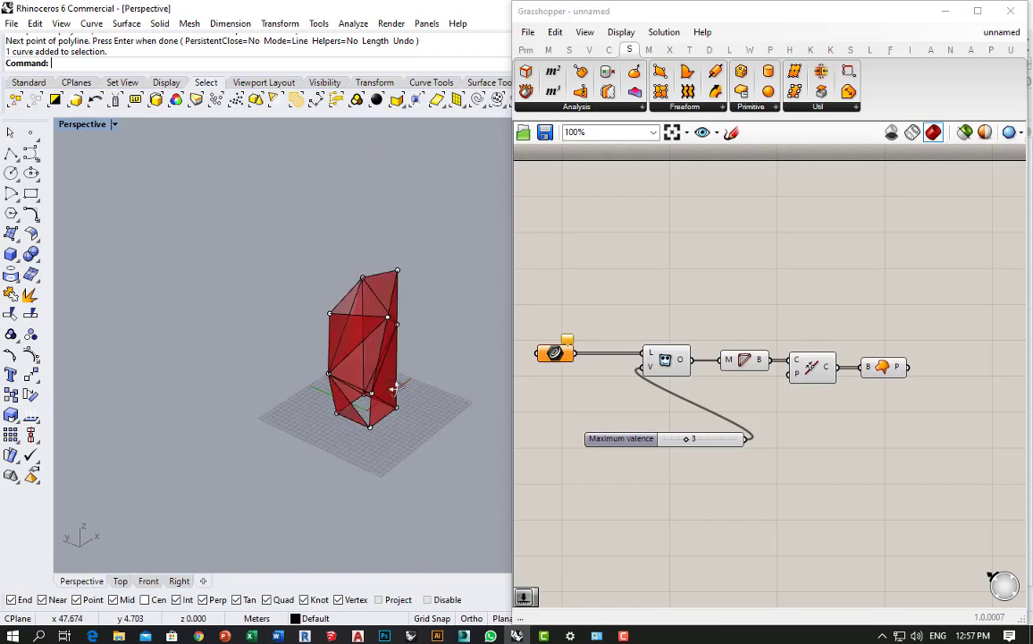
pyautogui.moveTo(264, 244); pyautogui.dragTo(454, 447)
pyautogui.click(553, 358)
pyautogui.rightClick(553, 358)
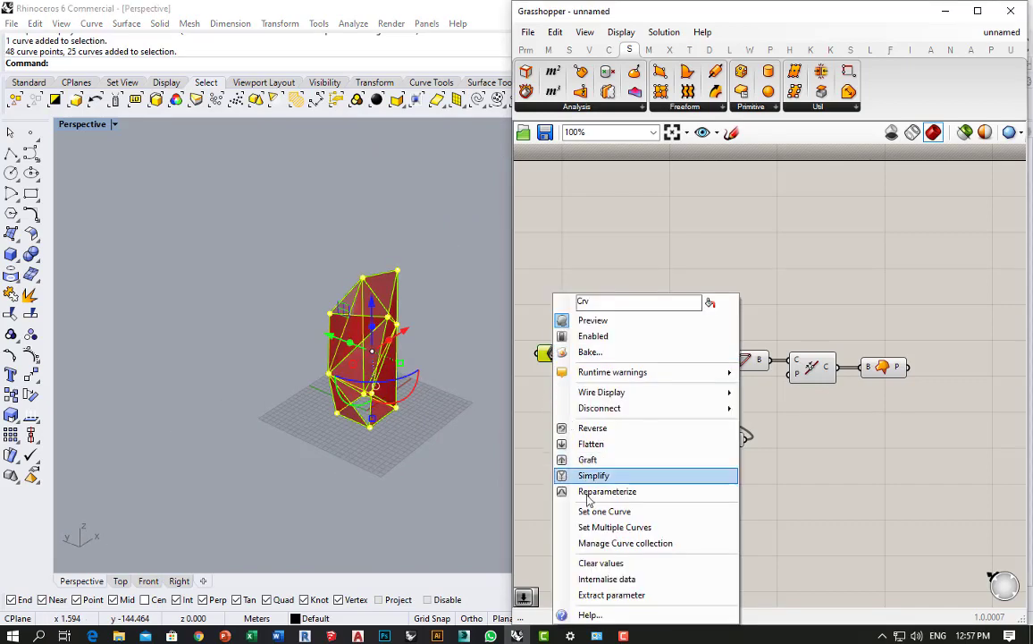
pyautogui.click(594, 528)
# Examine the rebuilt boundary surfaces around the tower, checking that every facade face is covered.
pyautogui.moveTo(342, 451); pyautogui.dragTo(365, 421, button='right')
pyautogui.scroll(6, 365, 421)
pyautogui.moveTo(304, 452); pyautogui.dragTo(332, 431, button='right')
pyautogui.click(702, 504)
pyautogui.scroll(-2, 701, 504)
pyautogui.click(808, 394)
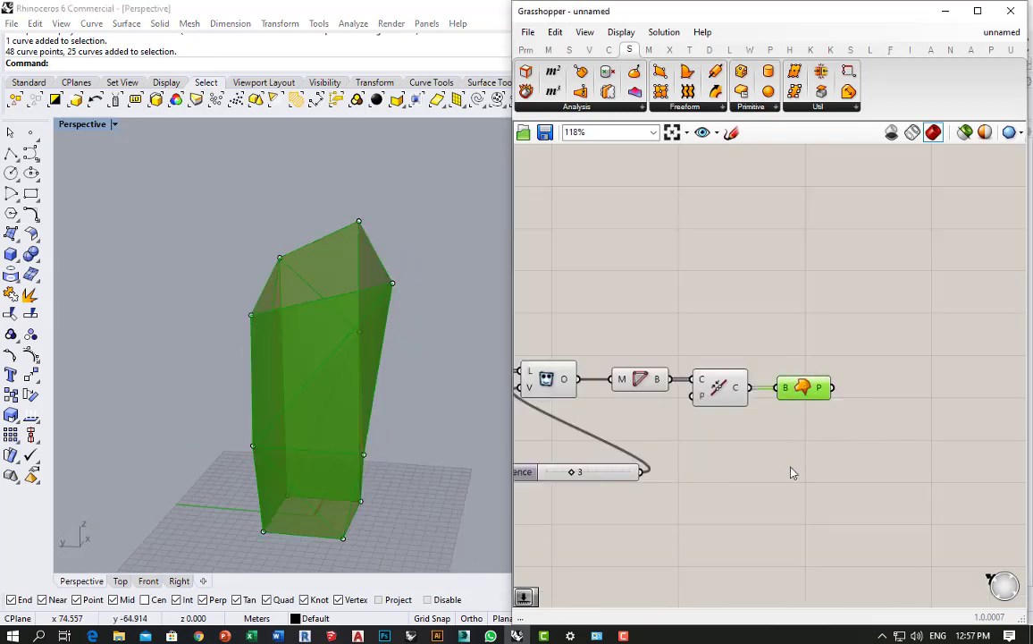
pyautogui.click(791, 469)
pyautogui.moveTo(299, 365); pyautogui.dragTo(246, 371, button='right')
pyautogui.scroll(-3, 788, 492)
pyautogui.scroll(2, 885, 494)
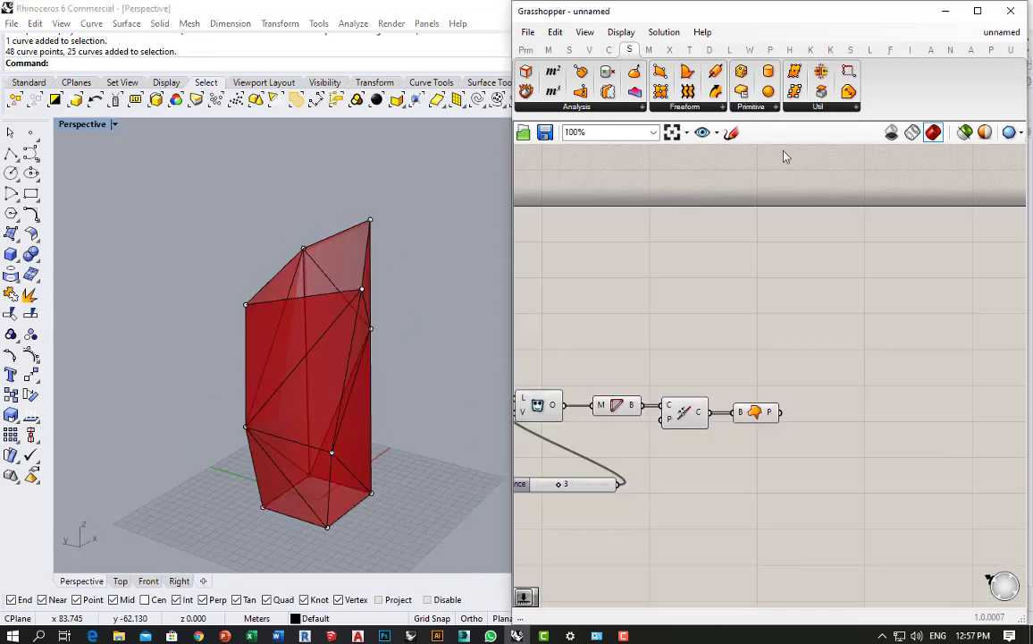
# Place the LunchBox triangle subdivision component and connect the boundary surfaces to its Tri input.
pyautogui.click(869, 50)
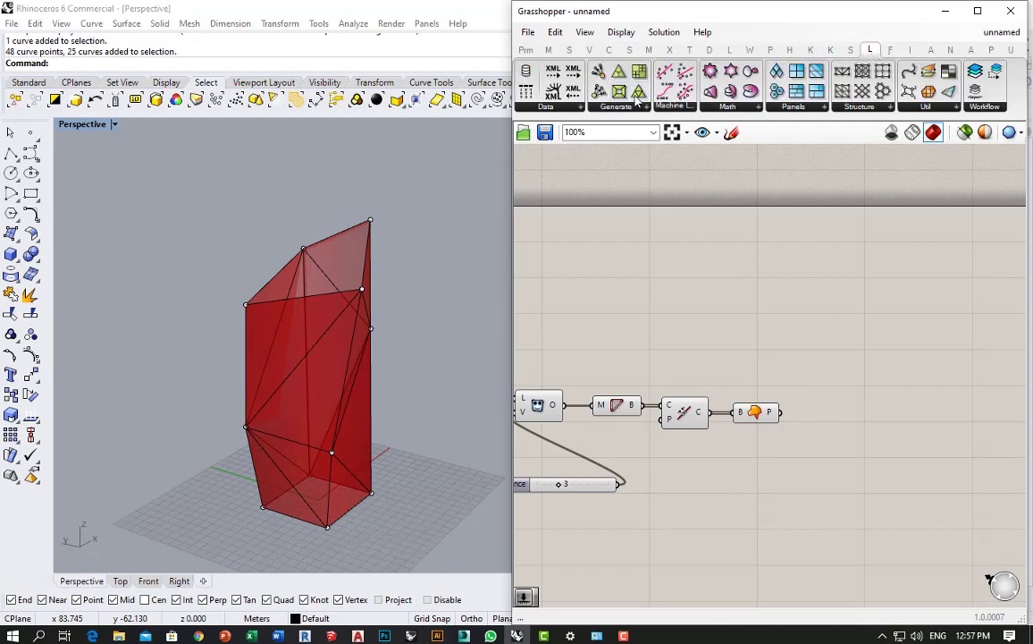
pyautogui.moveTo(651, 118); pyautogui.dragTo(901, 428)
pyautogui.click(767, 472)
pyautogui.moveTo(279, 418); pyautogui.dragTo(405, 447, button='right')
pyautogui.click(799, 546)
pyautogui.scroll(-1, 808, 347)
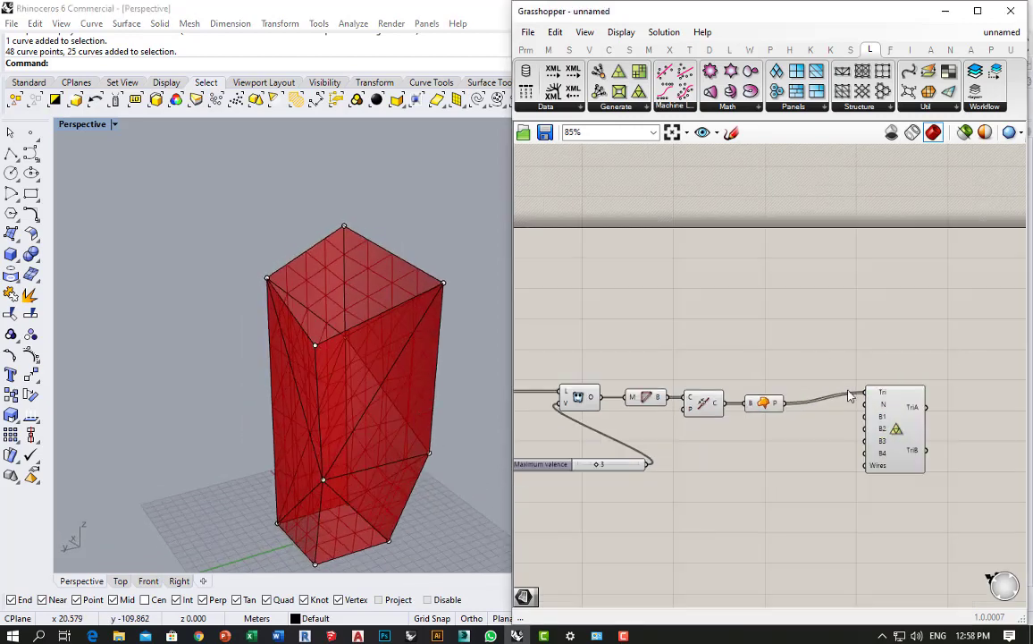
pyautogui.moveTo(892, 419); pyautogui.dragTo(862, 429)
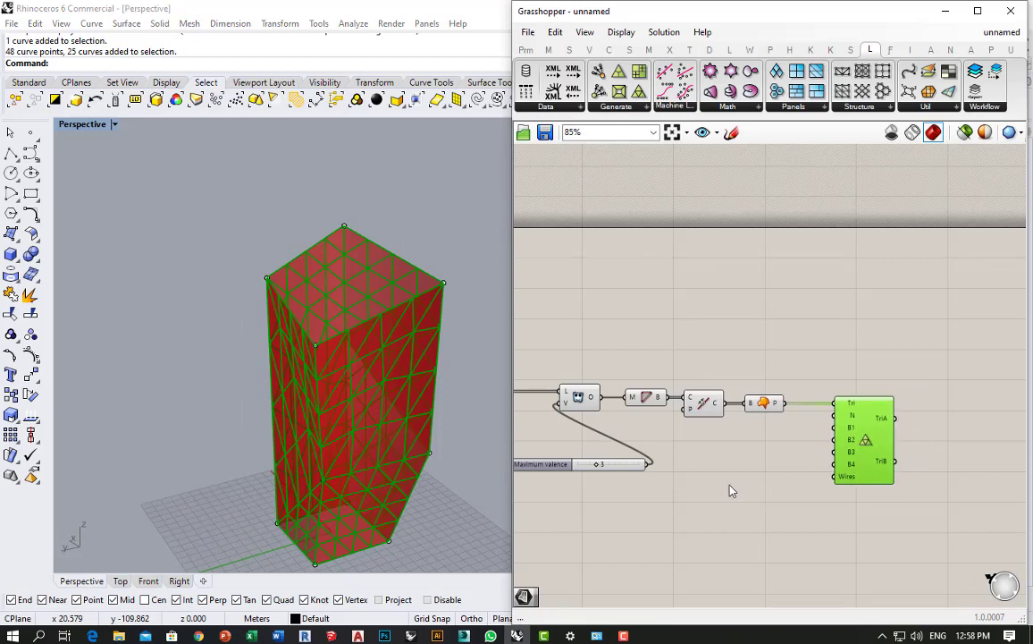
pyautogui.click(731, 489)
pyautogui.scroll(-3, 369, 367)
pyautogui.scroll(6, 399, 424)
# Add a 0 to 10 number slider and connect it to the N input of the triangle subdivision component.
pyautogui.doubleClick(766, 473)
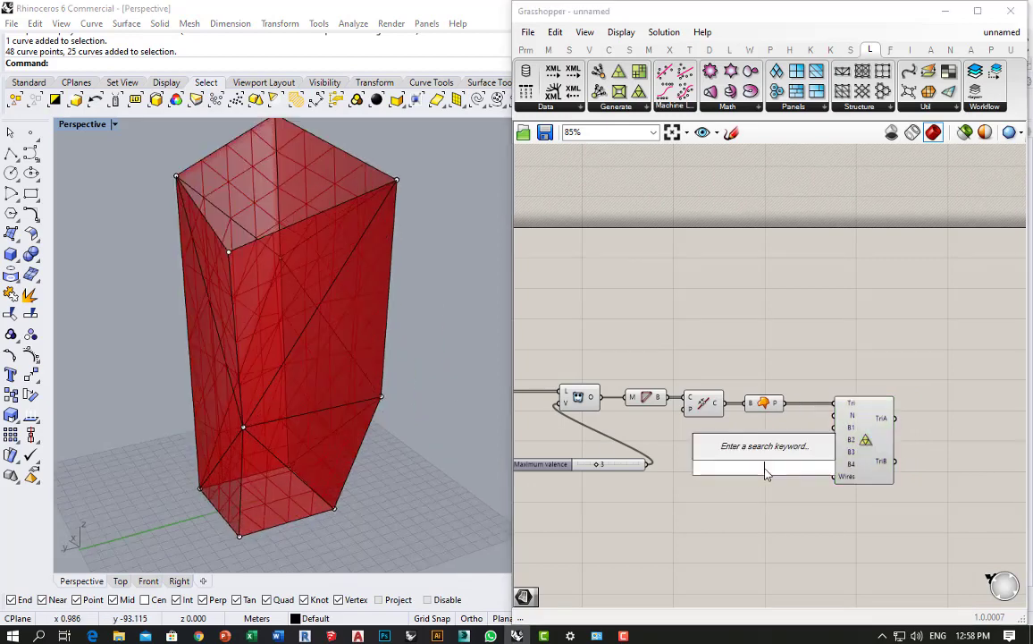
pyautogui.write('0<10')
pyautogui.press('Return')
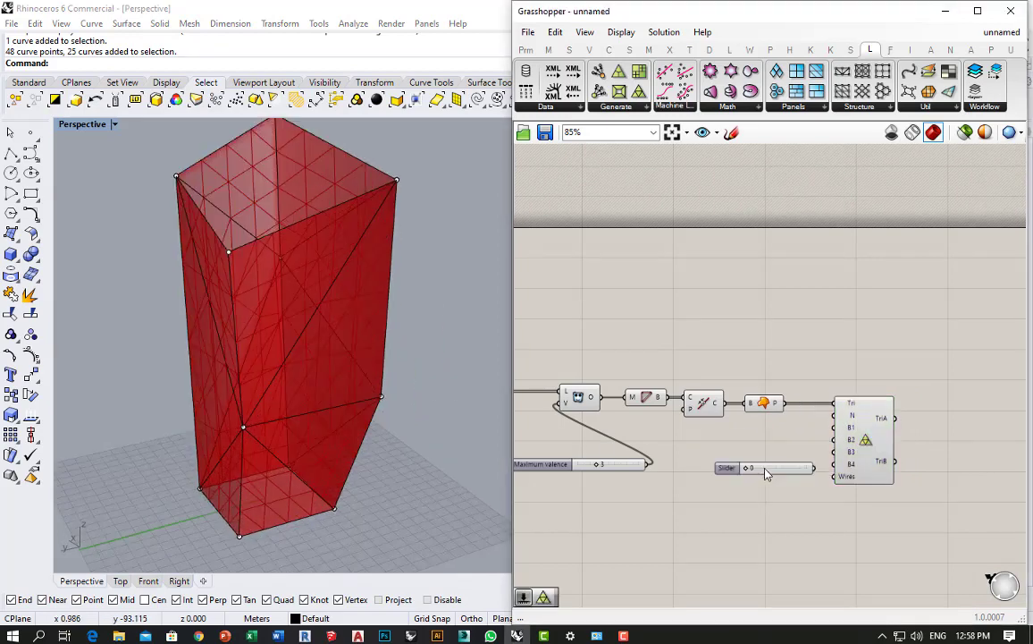
pyautogui.moveTo(769, 474); pyautogui.dragTo(764, 511)
pyautogui.scroll(3, 792, 497)
pyautogui.moveTo(955, 364); pyautogui.dragTo(1001, 360)
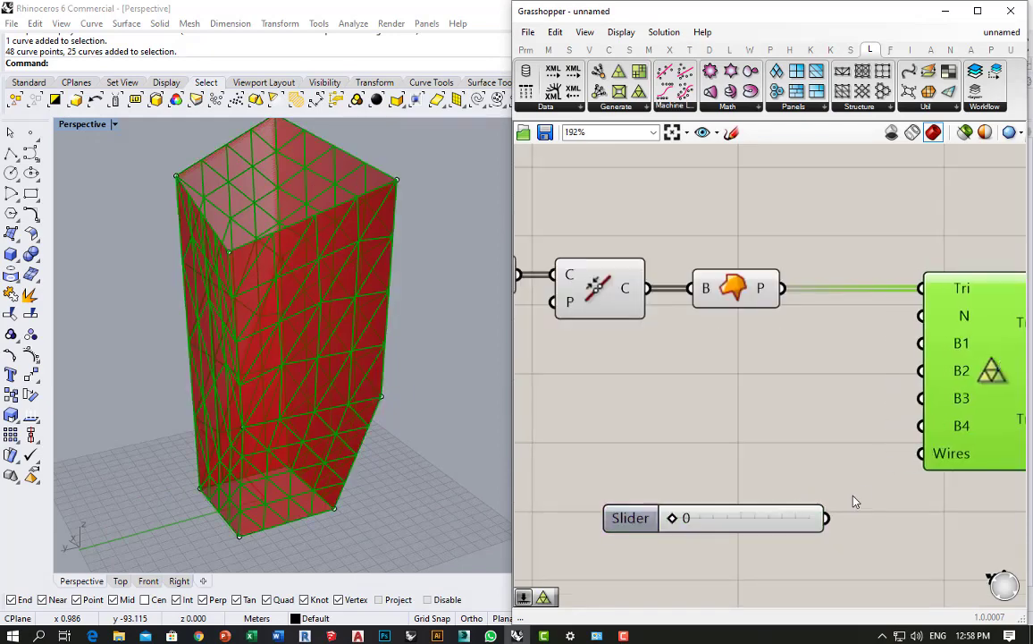
pyautogui.moveTo(828, 518); pyautogui.dragTo(921, 316)
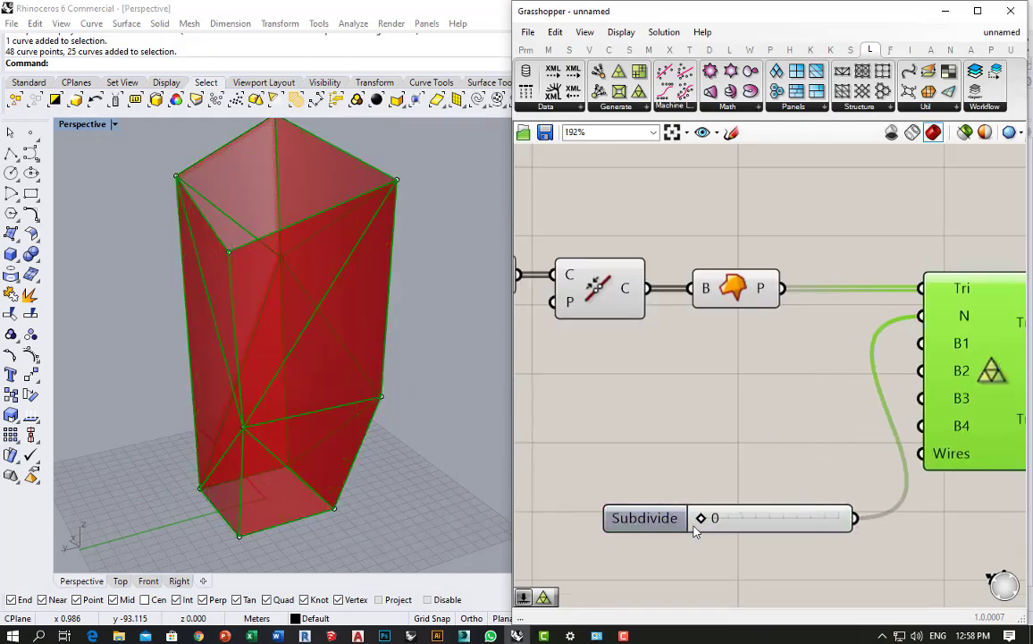
# Set the Subdivide slider to 3 and check the denser triangle pattern on the facade.
pyautogui.moveTo(705, 521); pyautogui.dragTo(746, 529)
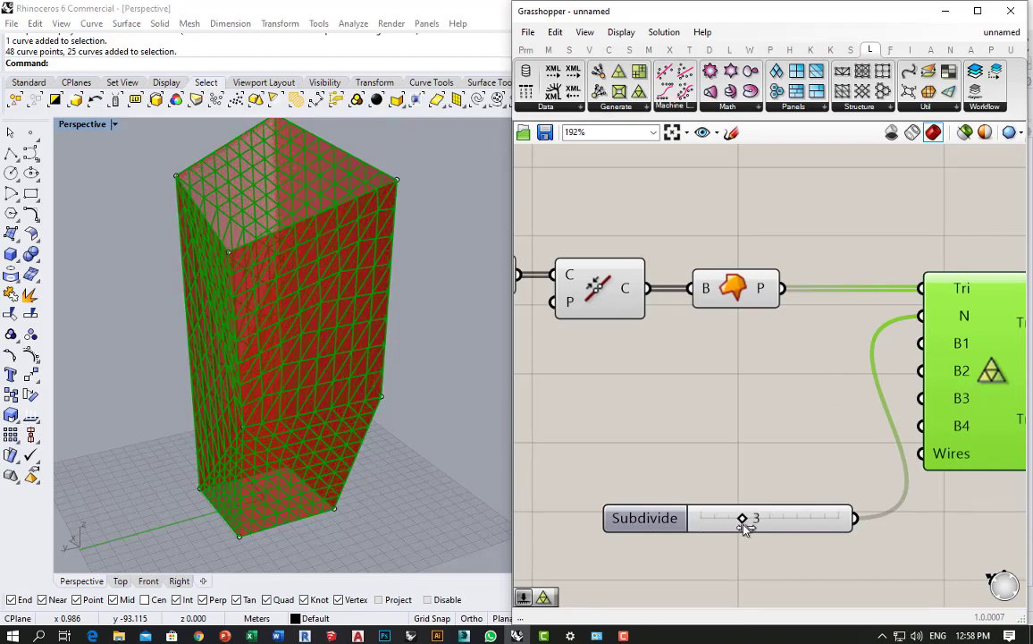
pyautogui.moveTo(384, 326); pyautogui.dragTo(314, 268, button='right')
pyautogui.scroll(6, 349, 294)
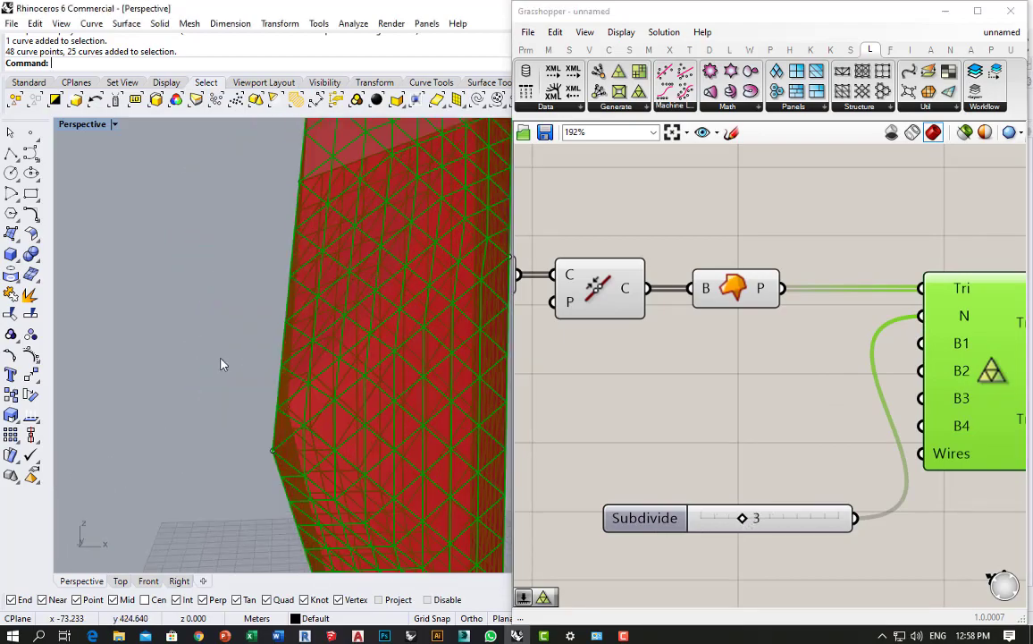
# Examine the triangular panel pattern over the whole tower from several sides.
pyautogui.moveTo(223, 364); pyautogui.dragTo(292, 418, button='right')
pyautogui.scroll(-5, 143, 353)
pyautogui.scroll(-4, 292, 418)
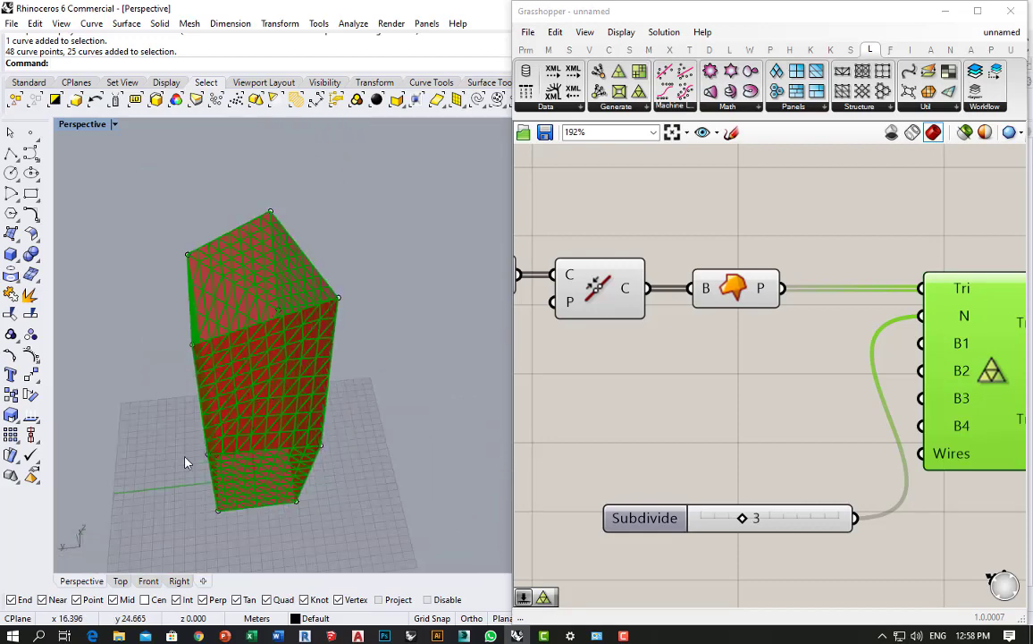
pyautogui.moveTo(186, 461); pyautogui.dragTo(344, 465, button='right')
pyautogui.click(637, 488)
pyautogui.scroll(-5, 673, 450)
pyautogui.click(844, 438)
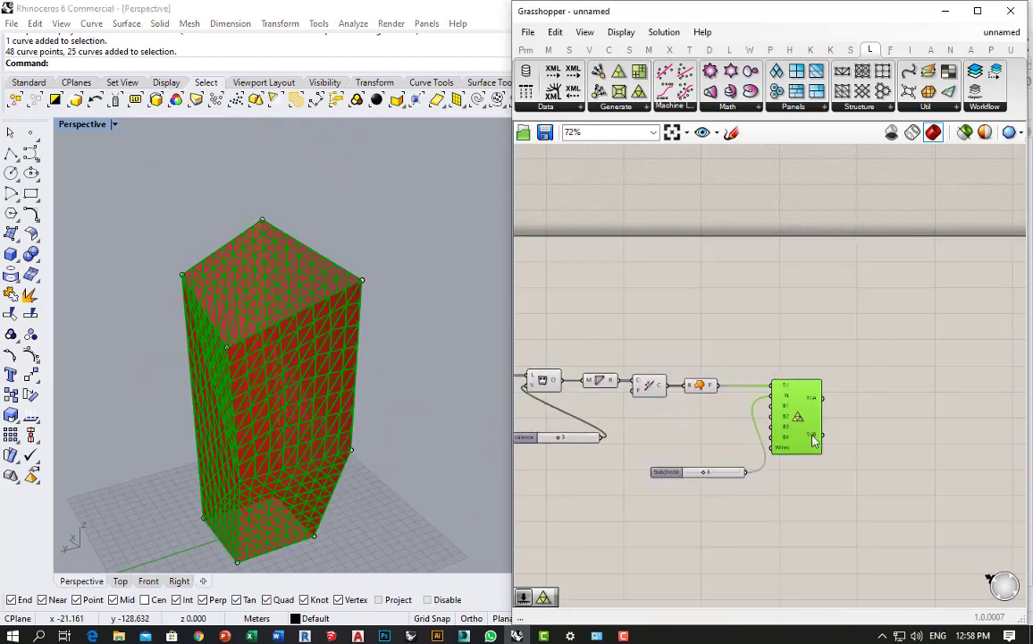
# Reposition the Subdivide slider directly beneath the Maximum valence slider on the canvas.
pyautogui.scroll(2, 572, 473)
pyautogui.moveTo(683, 468); pyautogui.dragTo(559, 477)
pyautogui.scroll(-3, 697, 469)
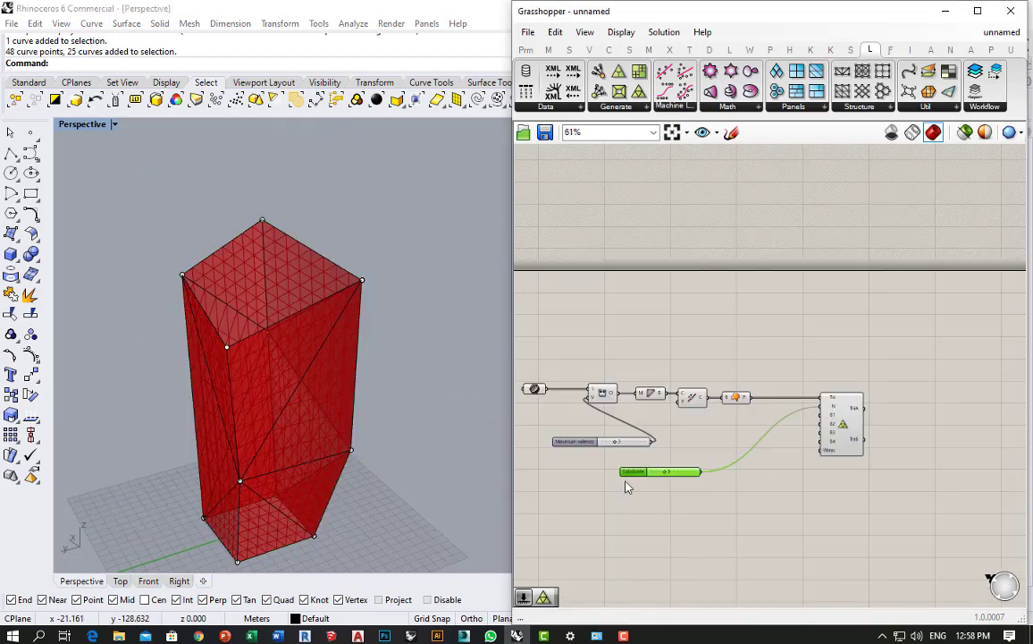
pyautogui.scroll(1, 648, 470)
pyautogui.click(599, 470)
pyautogui.scroll(-2, 739, 501)
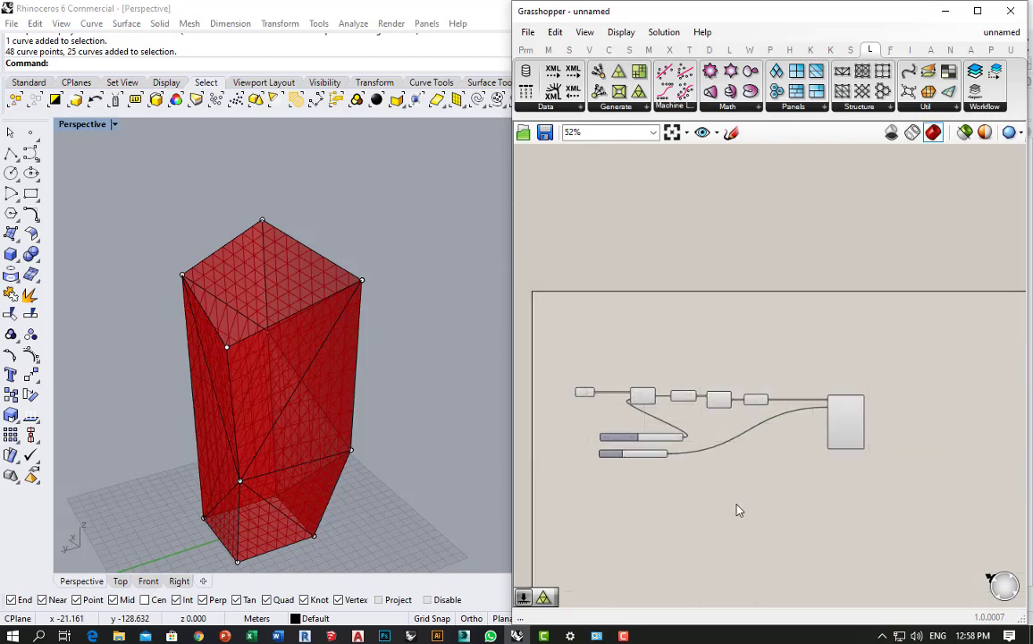
pyautogui.scroll(2, 671, 508)
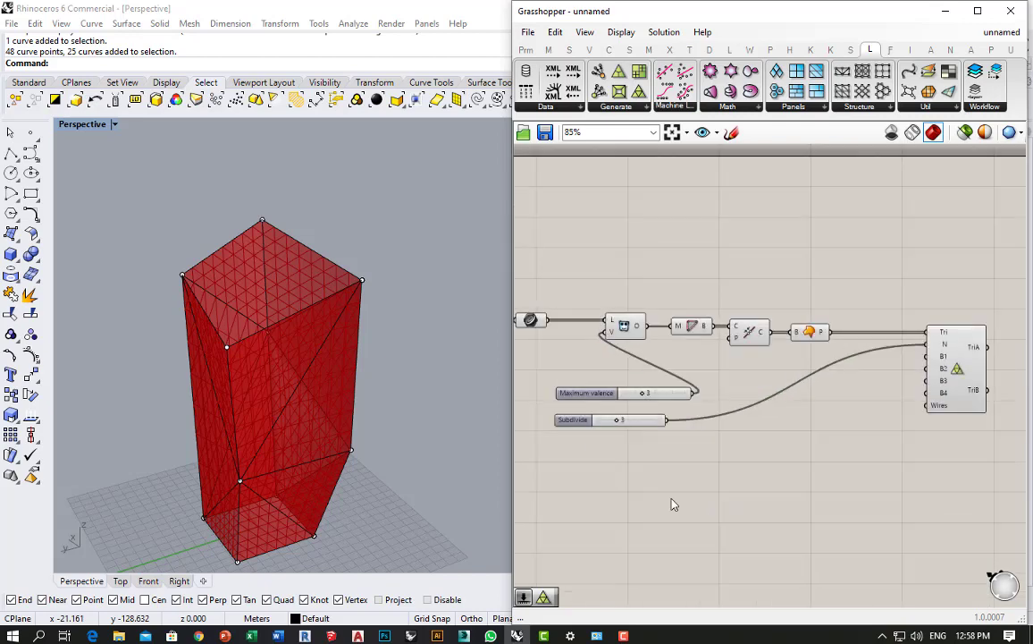
# Place the Weaverbird frame component below the definition and feed the mesh from the wireframe lines into its M input.
pyautogui.click(648, 51)
pyautogui.click(750, 51)
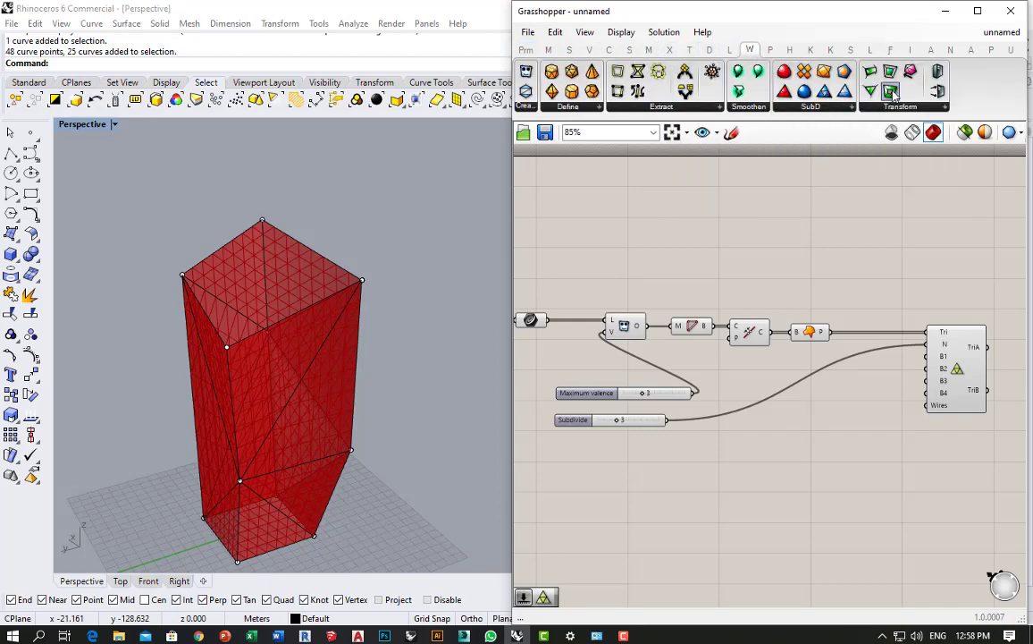
pyautogui.moveTo(802, 435); pyautogui.dragTo(799, 470)
pyautogui.click(638, 335)
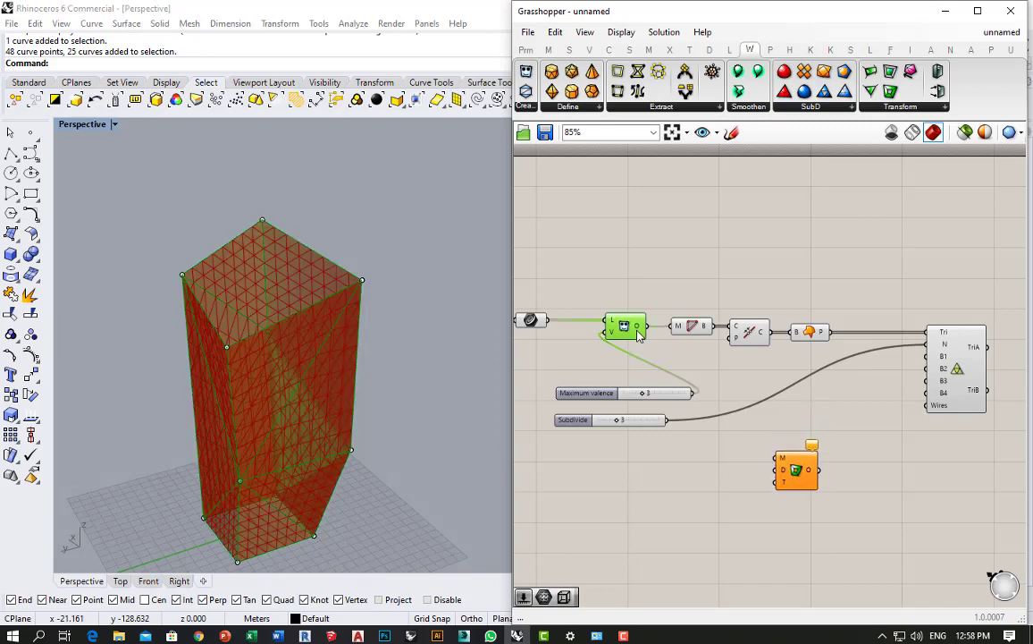
pyautogui.moveTo(731, 438); pyautogui.dragTo(787, 533)
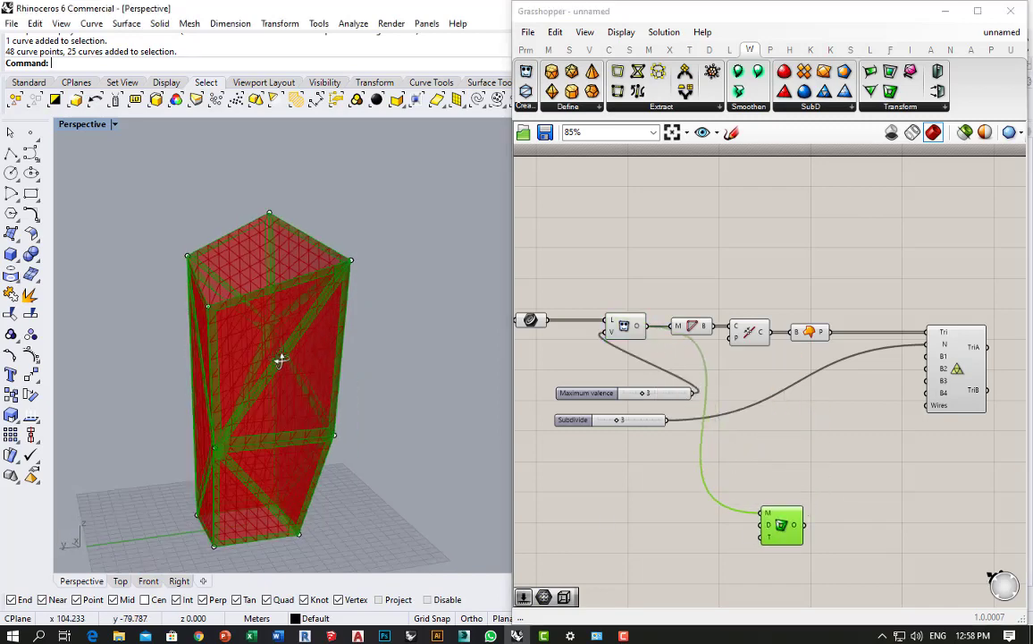
pyautogui.moveTo(279, 360); pyautogui.dragTo(348, 304, button='right')
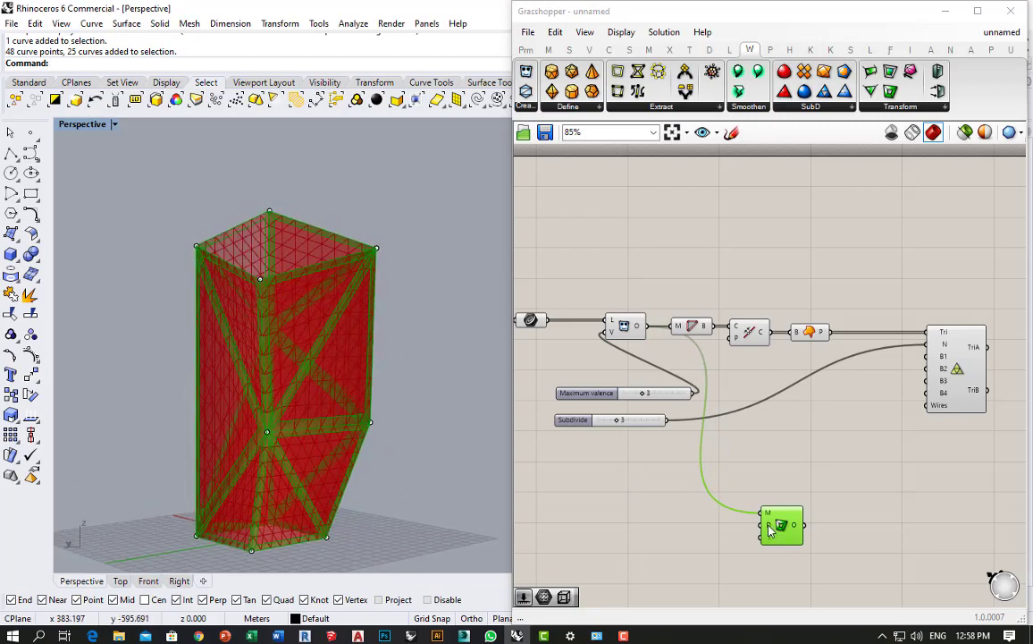
# Add a 0 to 10 number slider with three decimals for the frame component's distance.
pyautogui.moveTo(767, 531)
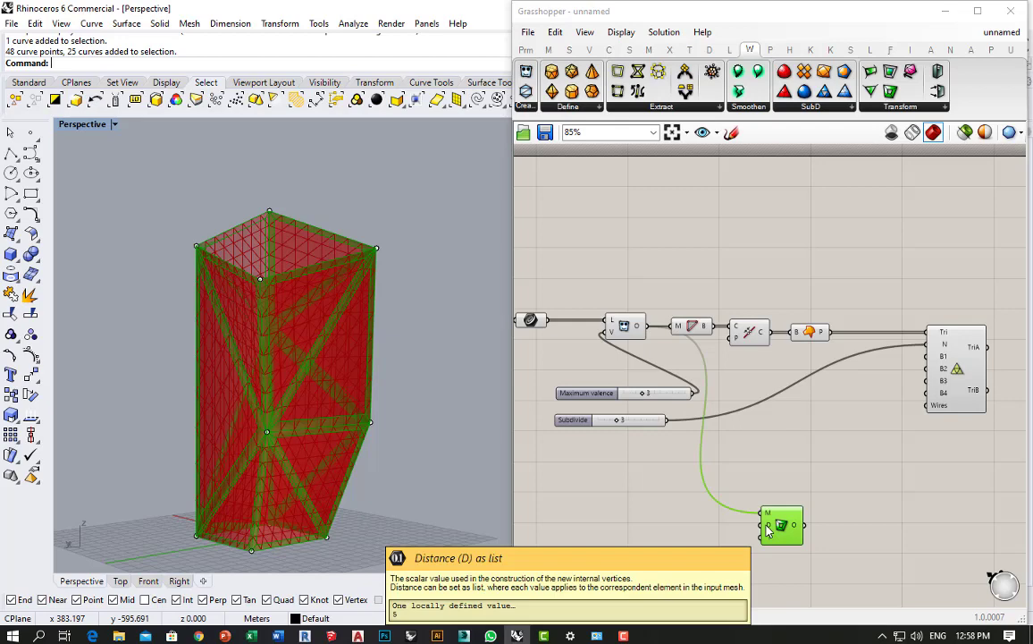
pyautogui.doubleClick(626, 552)
pyautogui.write('0')
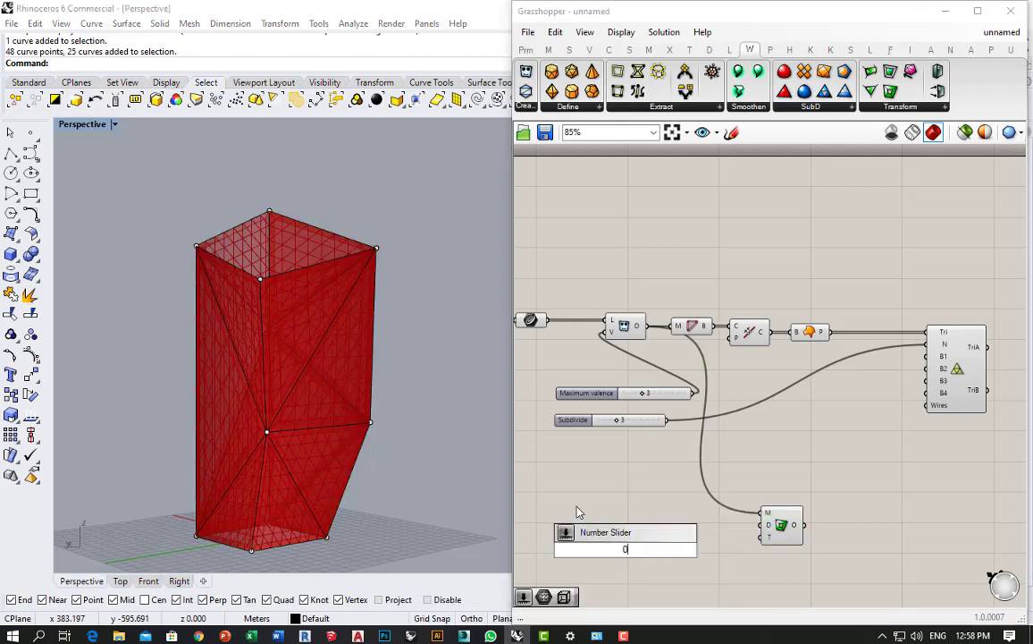
pyautogui.write('.000<10')
pyautogui.press('Return')
# Set the new slider to 5 and connect it to the frame component's D input.
pyautogui.scroll(3, 611, 572)
pyautogui.doubleClick(637, 538)
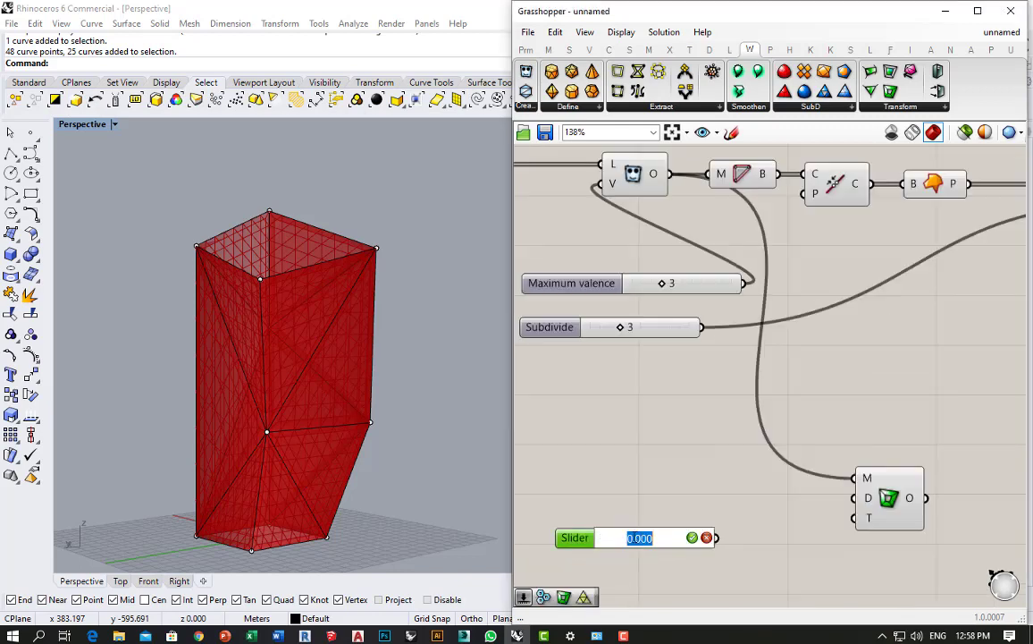
pyautogui.write('5')
pyautogui.press('Return')
pyautogui.moveTo(665, 544); pyautogui.dragTo(736, 512)
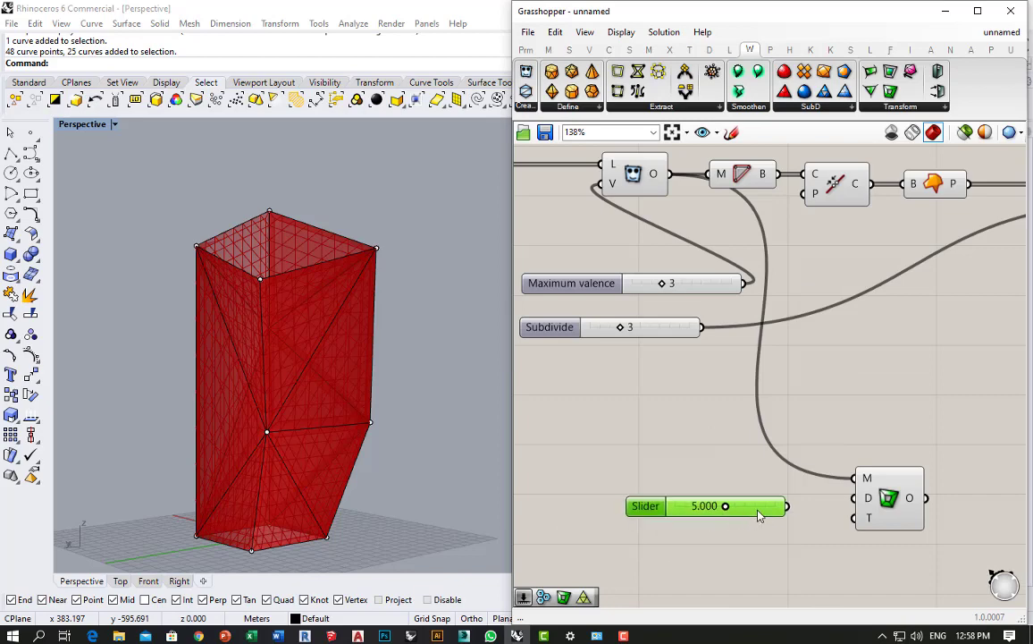
pyautogui.moveTo(858, 512); pyautogui.dragTo(855, 498)
pyautogui.click(337, 311)
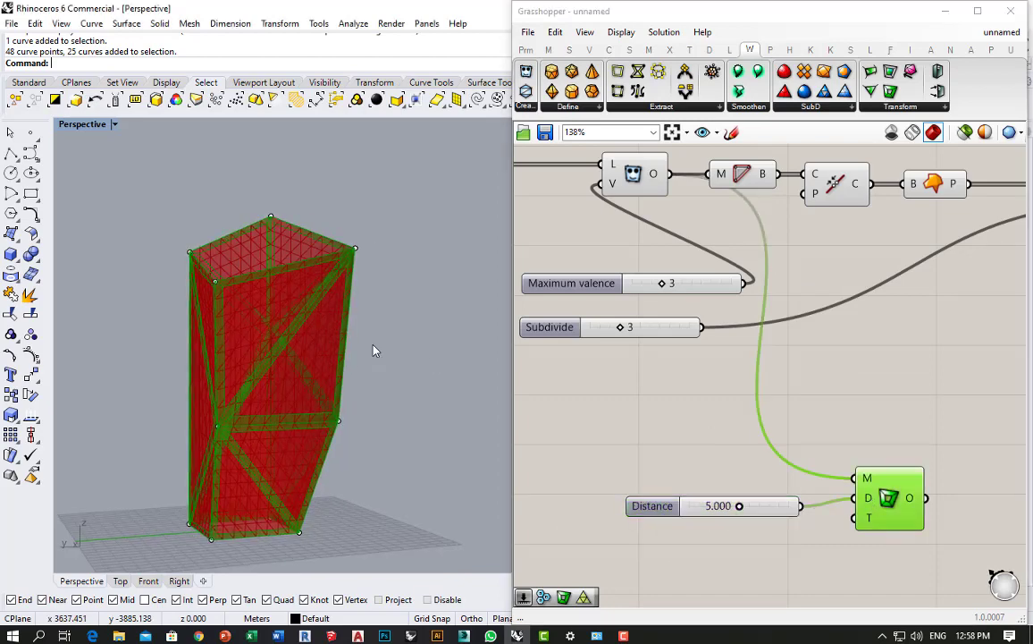
# Set the frame's Distance slider to 2 and align it in line with the D input.
pyautogui.scroll(3, 337, 311)
pyautogui.moveTo(745, 508); pyautogui.dragTo(727, 515)
pyautogui.doubleClick(750, 510)
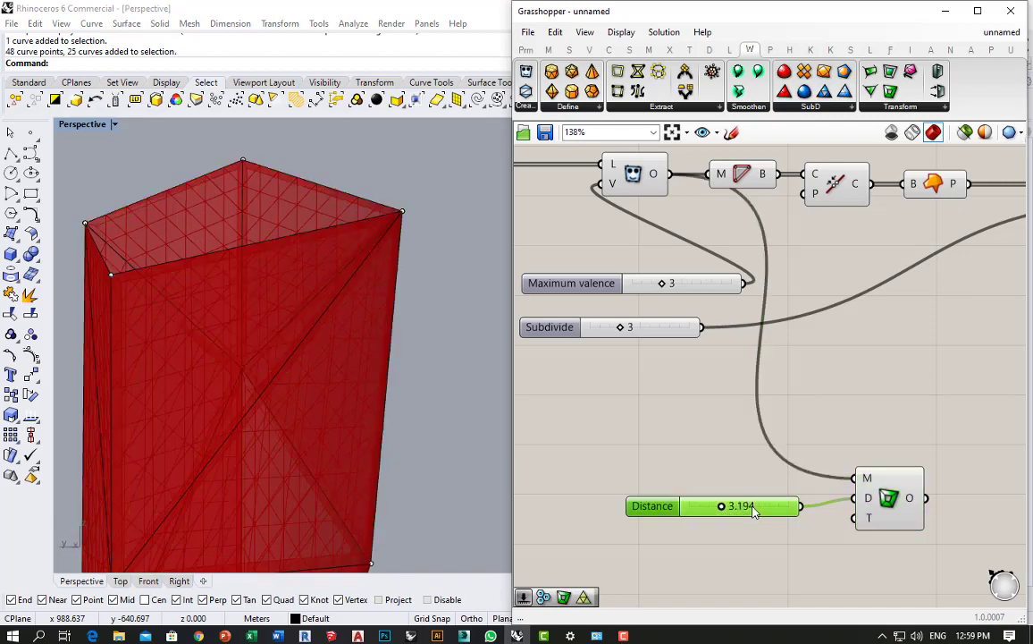
pyautogui.write('2')
pyautogui.press('Return')
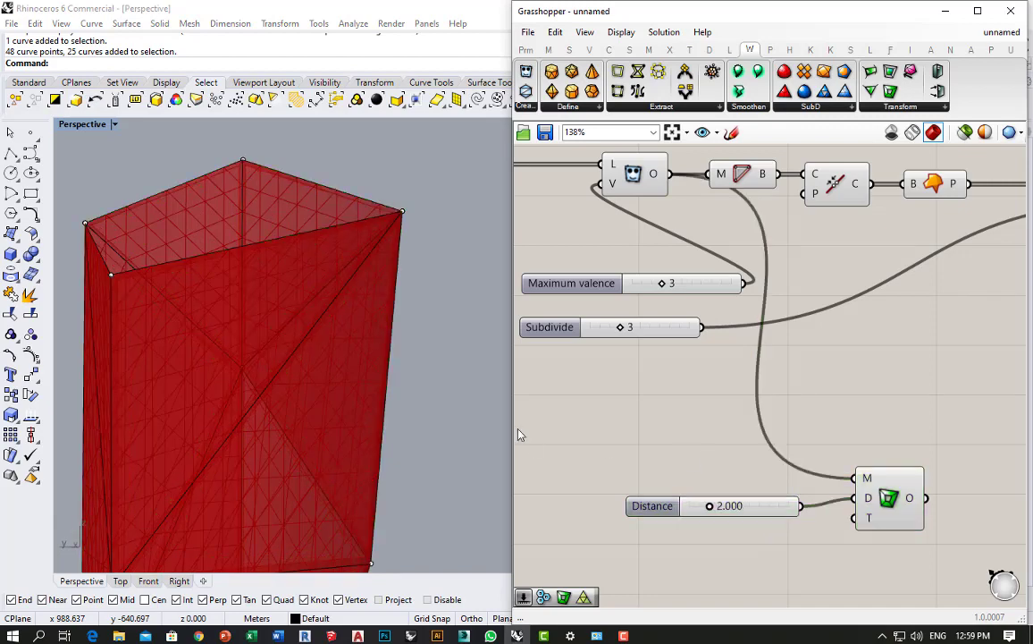
pyautogui.click(246, 284)
pyautogui.scroll(-4, 247, 283)
pyautogui.moveTo(752, 505); pyautogui.dragTo(684, 497)
pyautogui.click(614, 449)
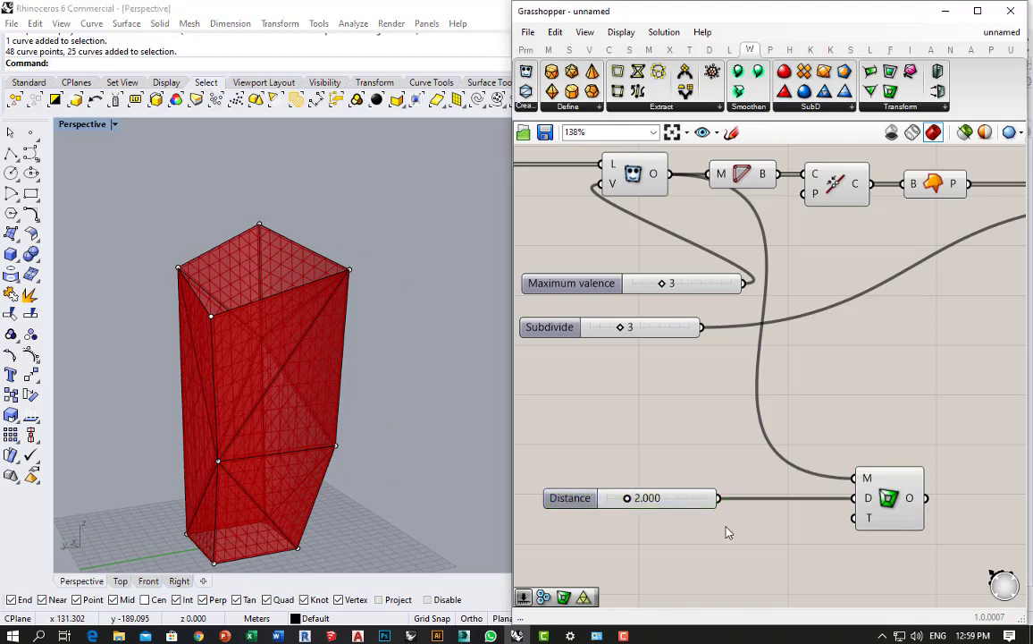
# Place the Weaverbird thickening component and connect the frame component's output to its M input.
pyautogui.scroll(-3, 704, 467)
pyautogui.scroll(5, 880, 497)
pyautogui.click(721, 487)
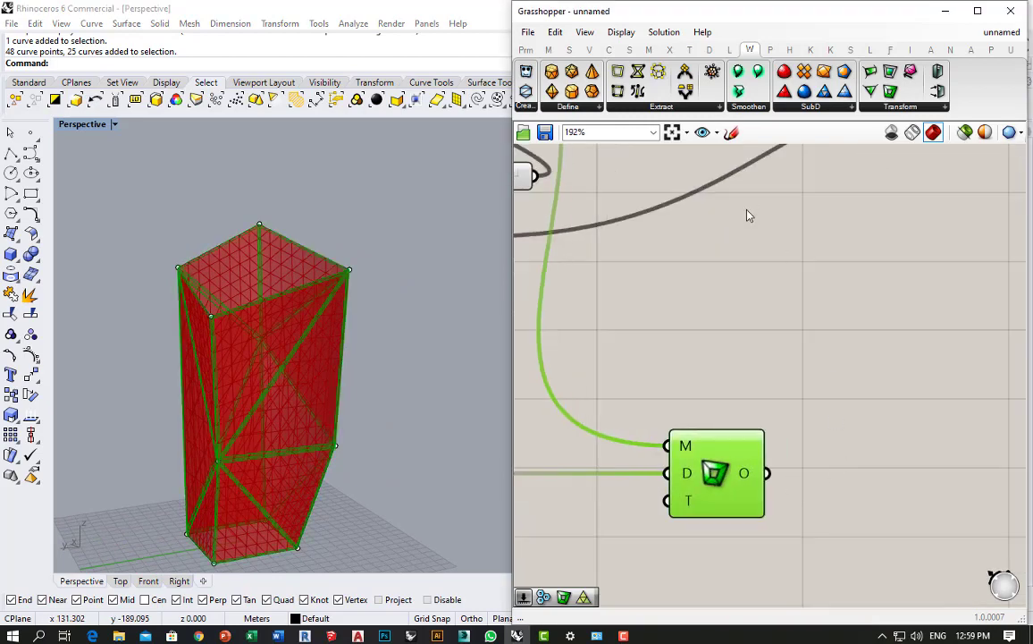
pyautogui.moveTo(937, 75); pyautogui.dragTo(922, 480)
pyautogui.click(746, 481)
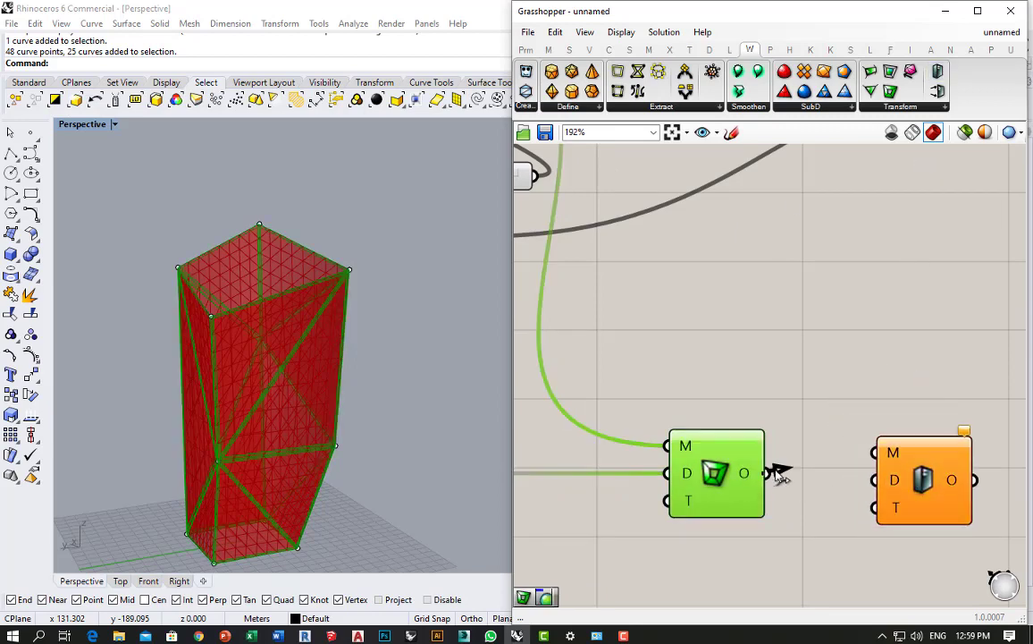
pyautogui.moveTo(840, 466); pyautogui.dragTo(878, 452)
pyautogui.moveTo(923, 480); pyautogui.dragTo(934, 500)
pyautogui.scroll(6, 335, 286)
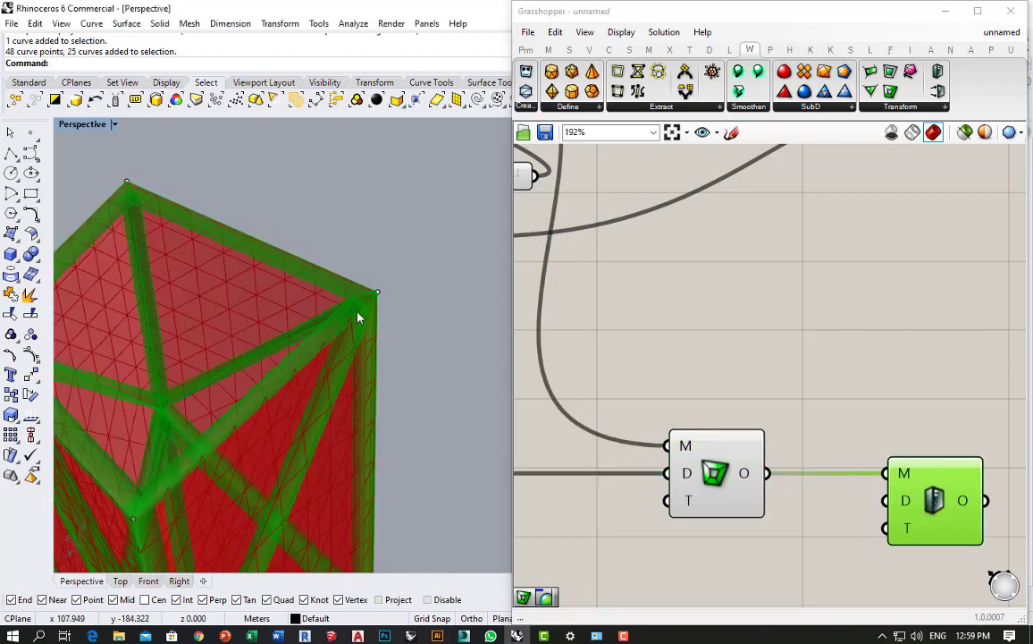
pyautogui.scroll(-6, 343, 346)
pyautogui.scroll(5, 279, 349)
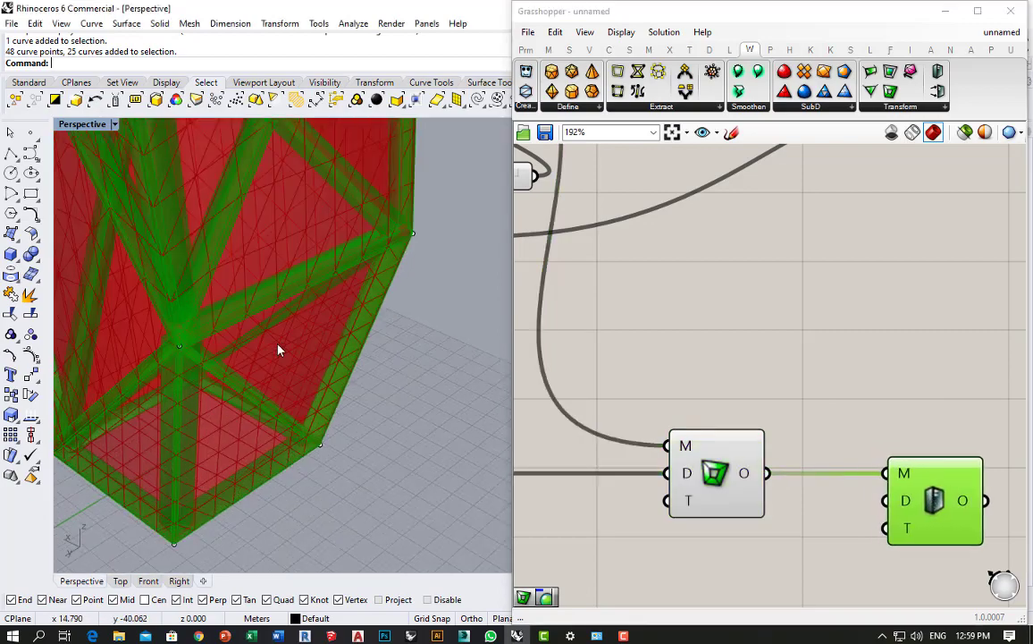
# Duplicate the frame's Distance slider and connect the copy to the thickening component's D input.
pyautogui.scroll(-4, 754, 314)
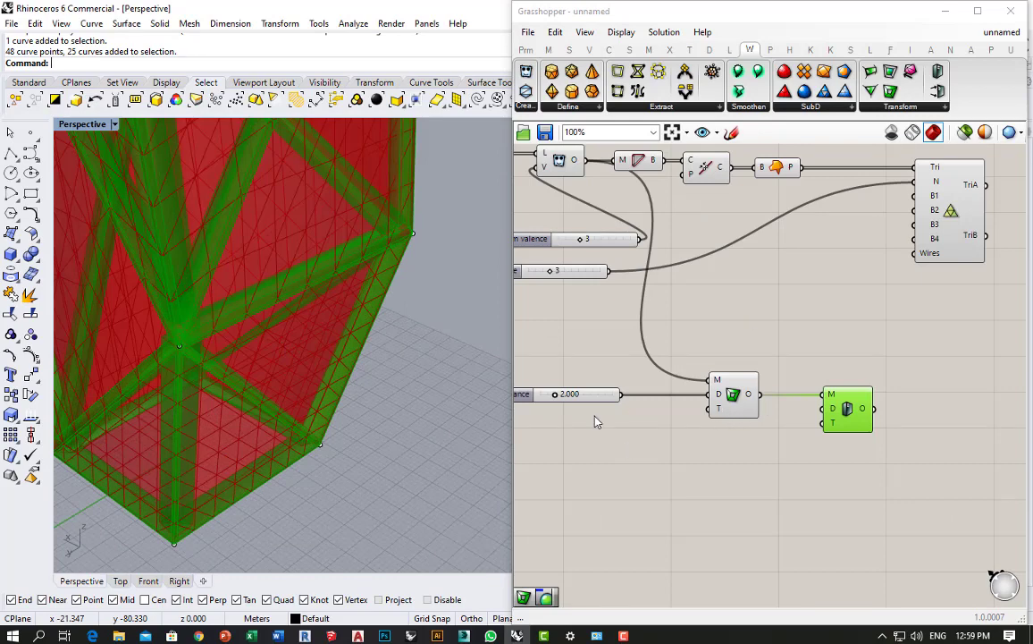
pyautogui.keyDown('alt'); pyautogui.moveTo(588, 399); pyautogui.dragTo(735, 460); pyautogui.keyUp('alt')
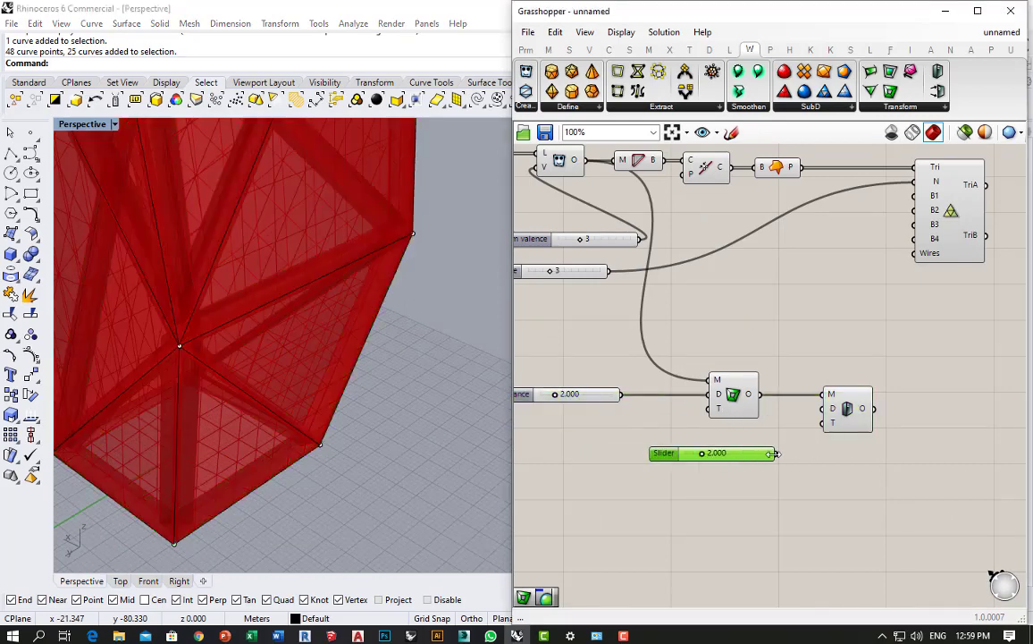
pyautogui.moveTo(813, 416); pyautogui.dragTo(820, 422)
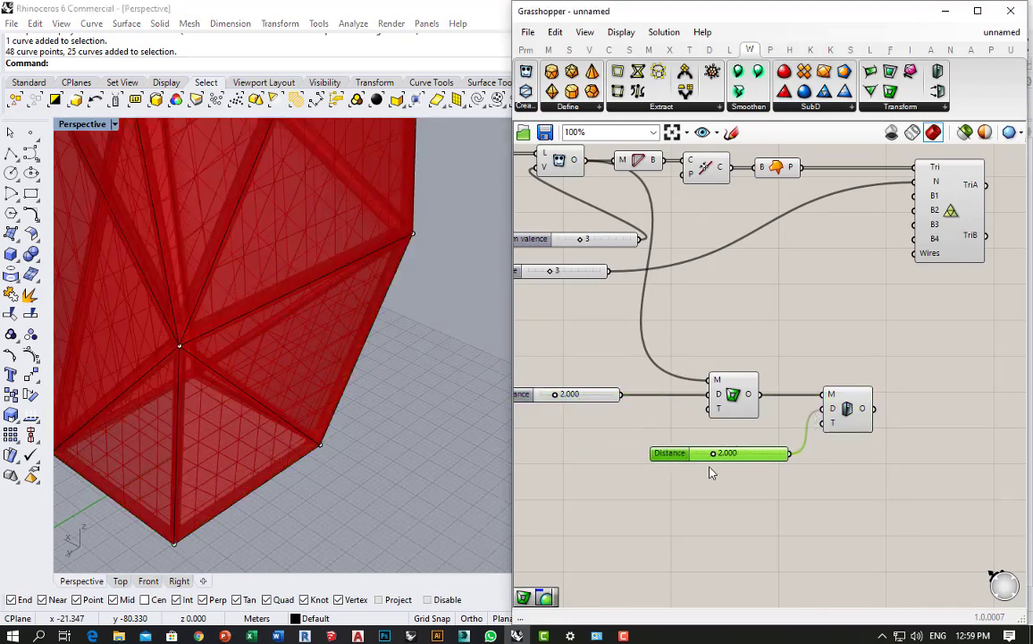
# Set the thickening Distance slider to 1 and check the frame thickness on the tower.
pyautogui.moveTo(715, 459)
pyautogui.mouseDown()
pyautogui.moveTo(707, 455)
pyautogui.moveTo(751, 457)
pyautogui.moveTo(714, 466)
pyautogui.mouseUp()
pyautogui.doubleClick(729, 453)
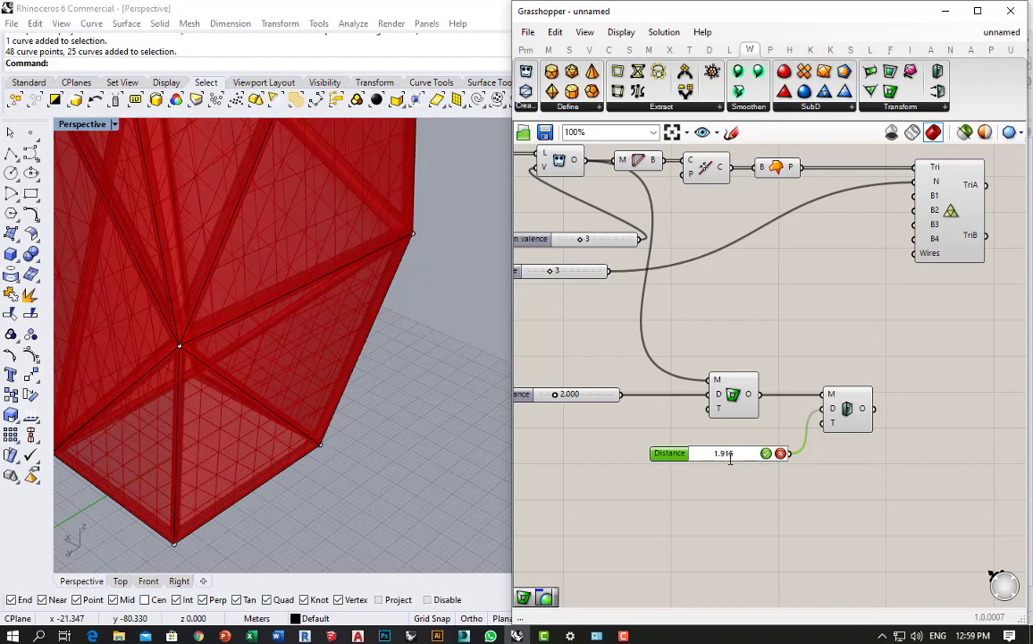
pyautogui.write('1')
pyautogui.press('Return')
pyautogui.moveTo(178, 358); pyautogui.dragTo(223, 362, button='right')
pyautogui.scroll(-10, 224, 362)
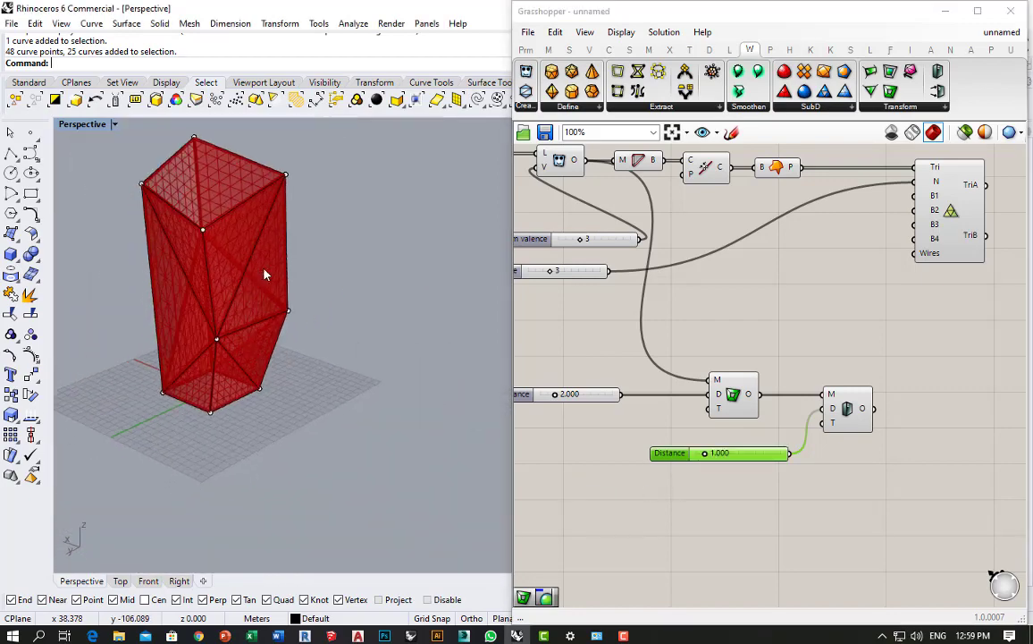
pyautogui.scroll(9, 262, 291)
pyautogui.click(565, 469)
pyautogui.scroll(-5, 258, 353)
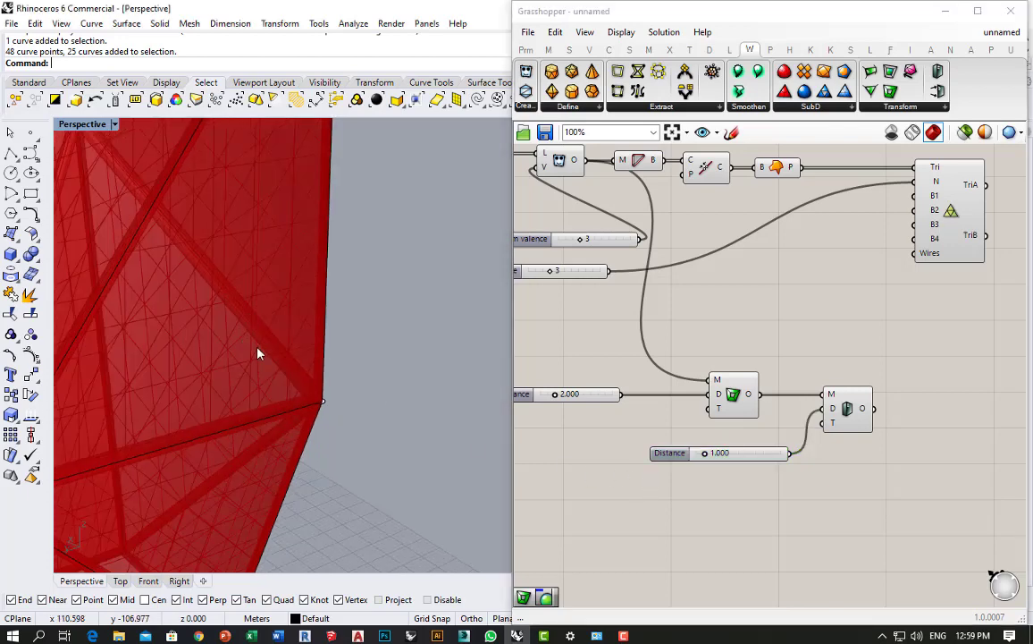
pyautogui.scroll(-2, 706, 511)
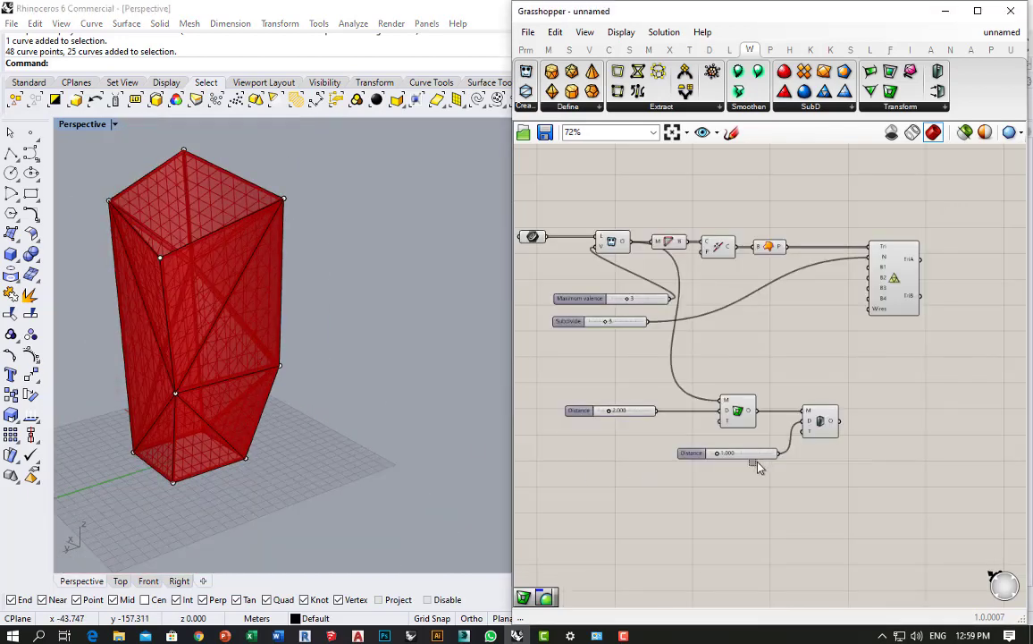
# Space out the thickening component and its Distance slider on the canvas.
pyautogui.click(747, 467)
pyautogui.moveTo(828, 431); pyautogui.dragTo(837, 431)
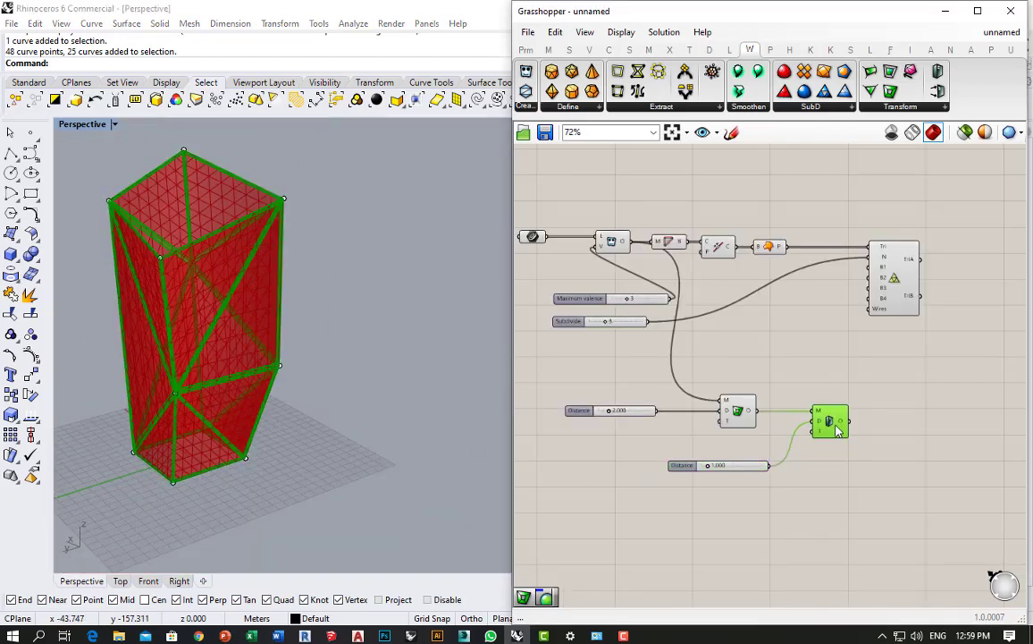
pyautogui.click(727, 487)
pyautogui.scroll(5, 241, 207)
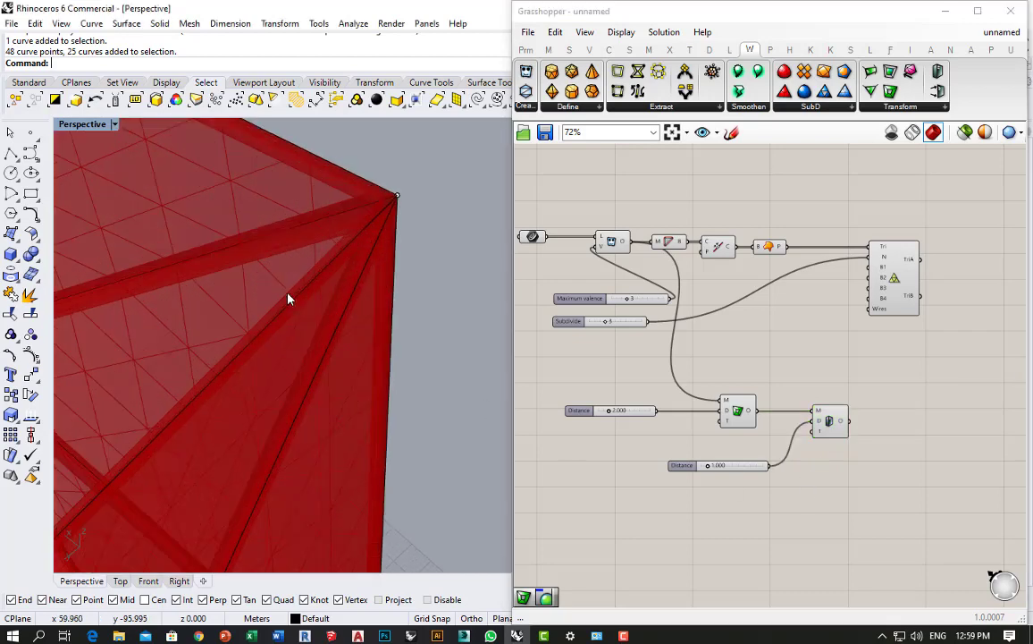
# Add an Offset Mesh component, connecting the frame's output to M and the 1.000 Distance slider to D.
pyautogui.doubleClick(863, 513)
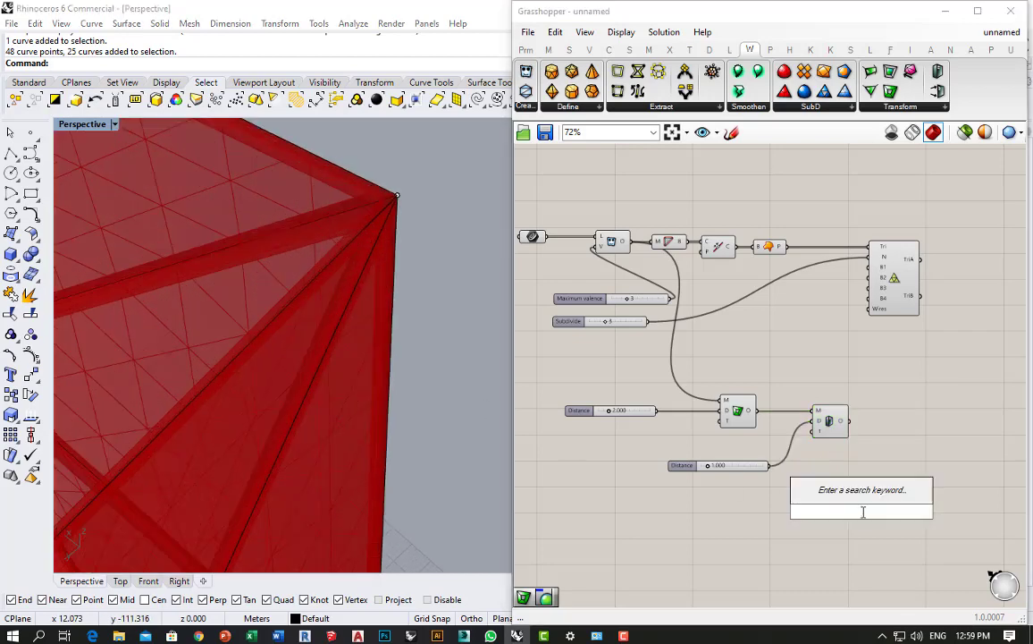
pyautogui.write('off')
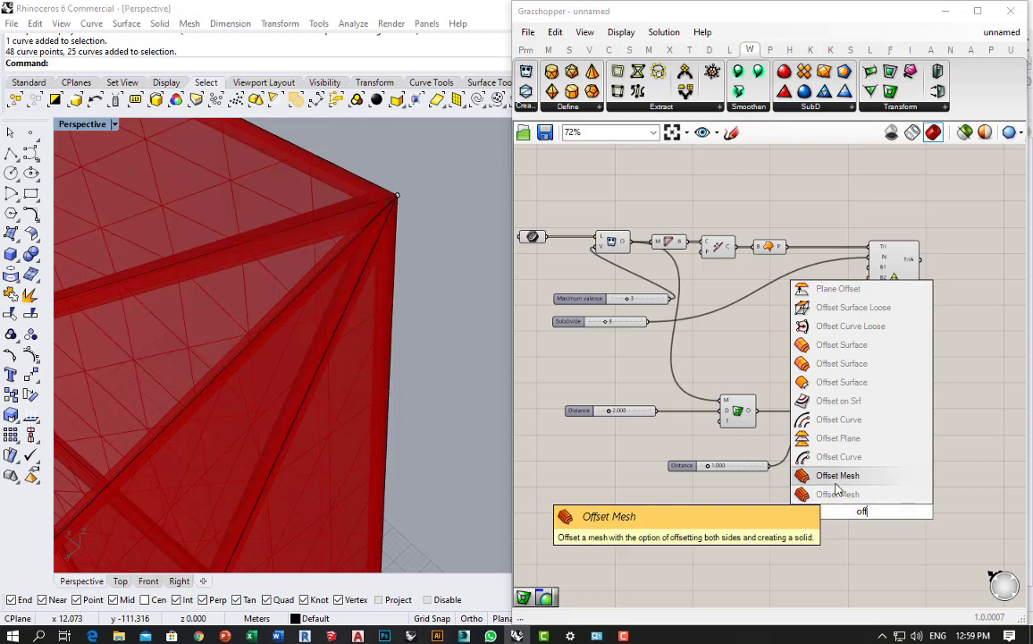
pyautogui.press('Return')
pyautogui.scroll(3, 860, 512)
pyautogui.moveTo(674, 314); pyautogui.dragTo(813, 455)
pyautogui.moveTo(698, 420); pyautogui.dragTo(813, 475)
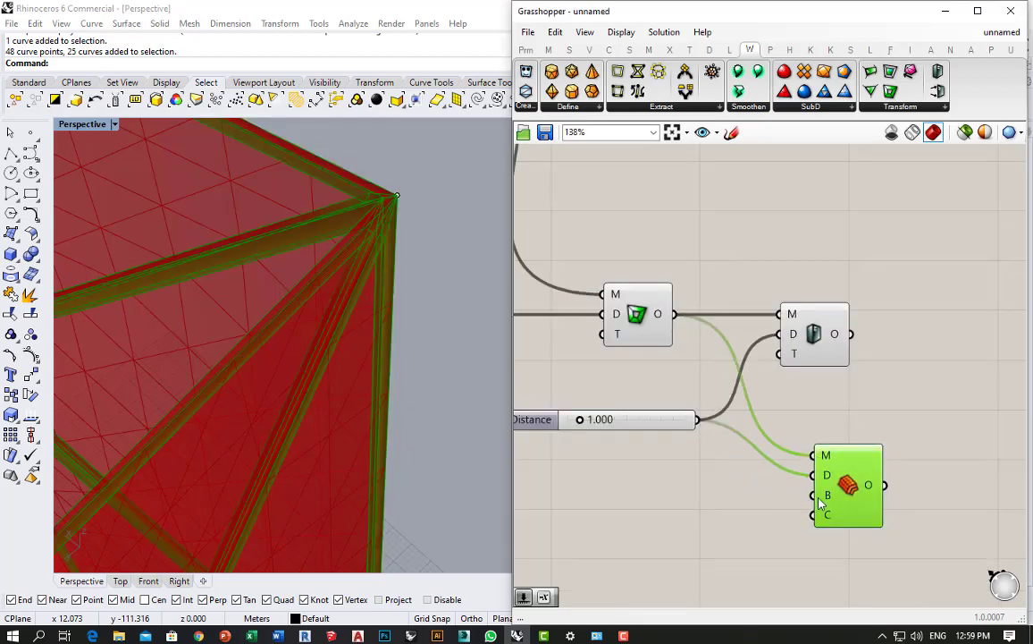
# Add a Boolean Toggle, connect it to the Offset Mesh component's B input and set it to True.
pyautogui.rightClick(828, 499)
pyautogui.click(648, 535)
pyautogui.doubleClick(648, 532)
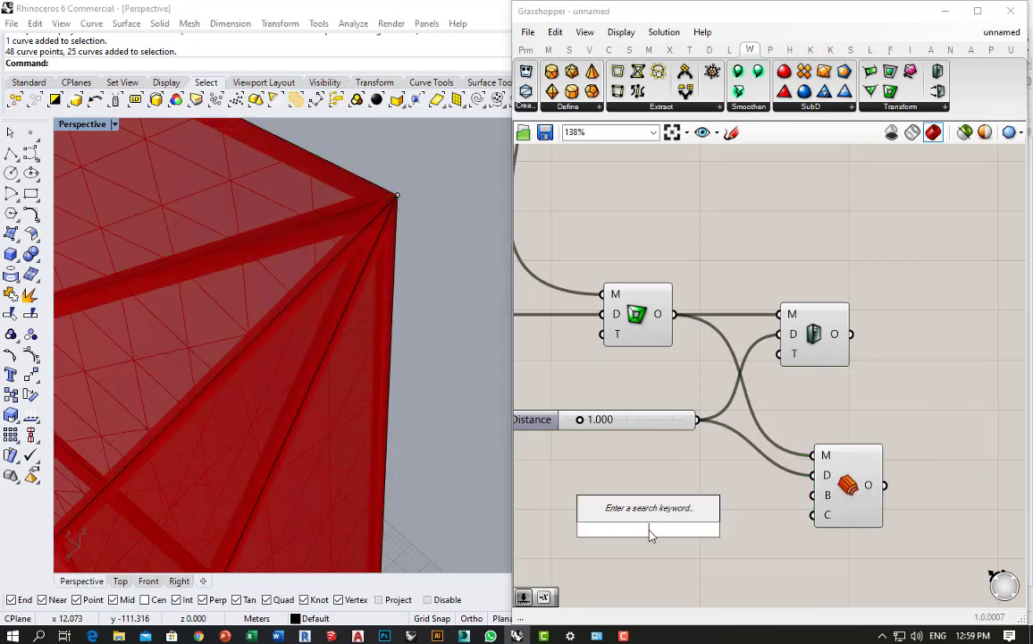
pyautogui.write('boo')
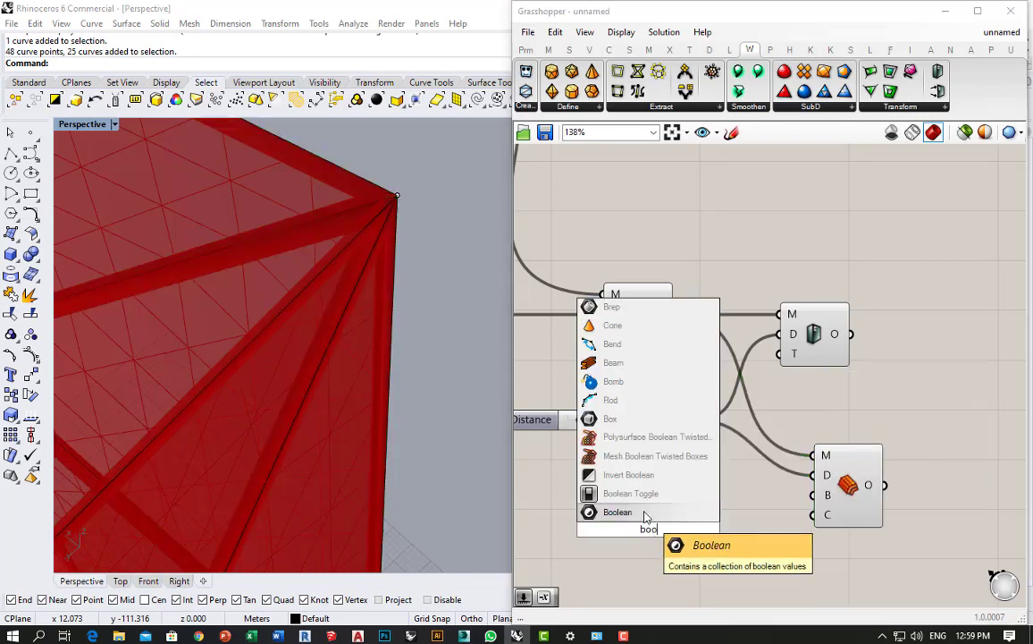
pyautogui.click(661, 493)
pyautogui.moveTo(703, 528); pyautogui.dragTo(816, 496)
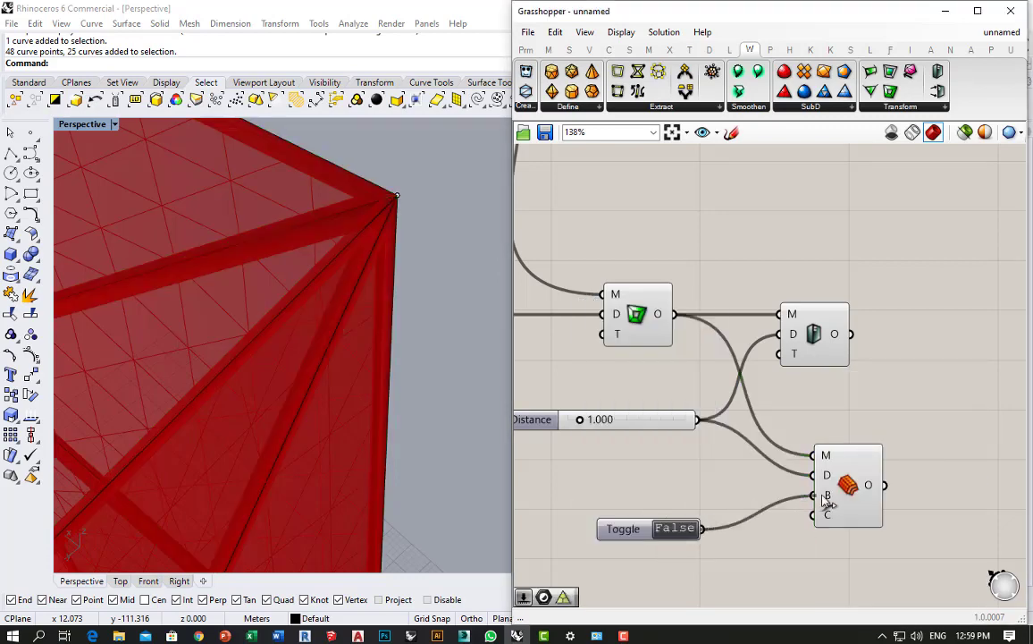
pyautogui.doubleClick(666, 533)
# Compare the tower's offset frames with the Boolean Toggle at False and at True.
pyautogui.moveTo(325, 330); pyautogui.dragTo(432, 377, button='right')
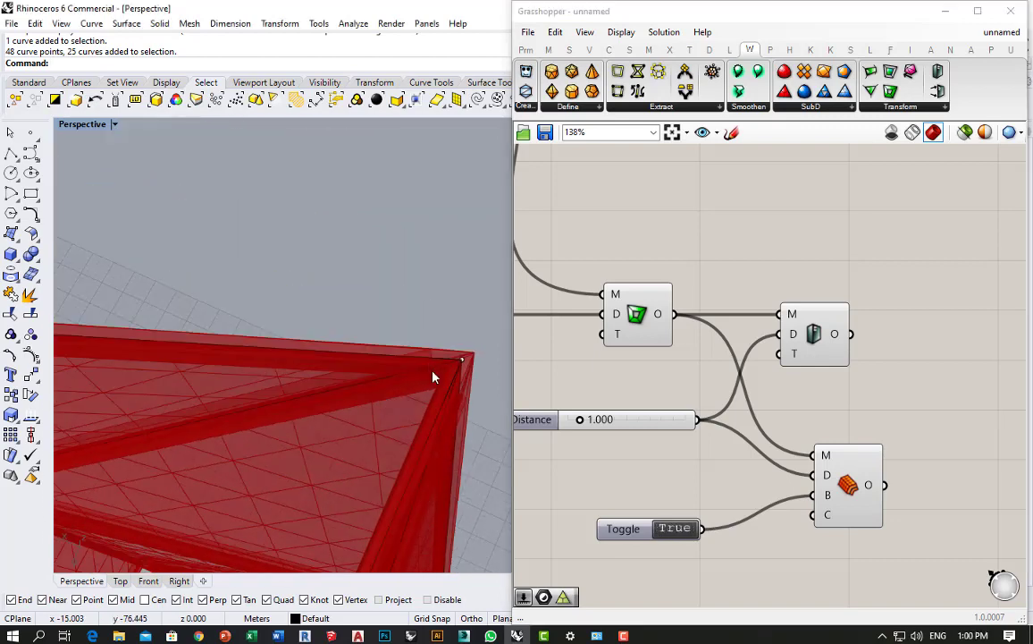
pyautogui.doubleClick(660, 530)
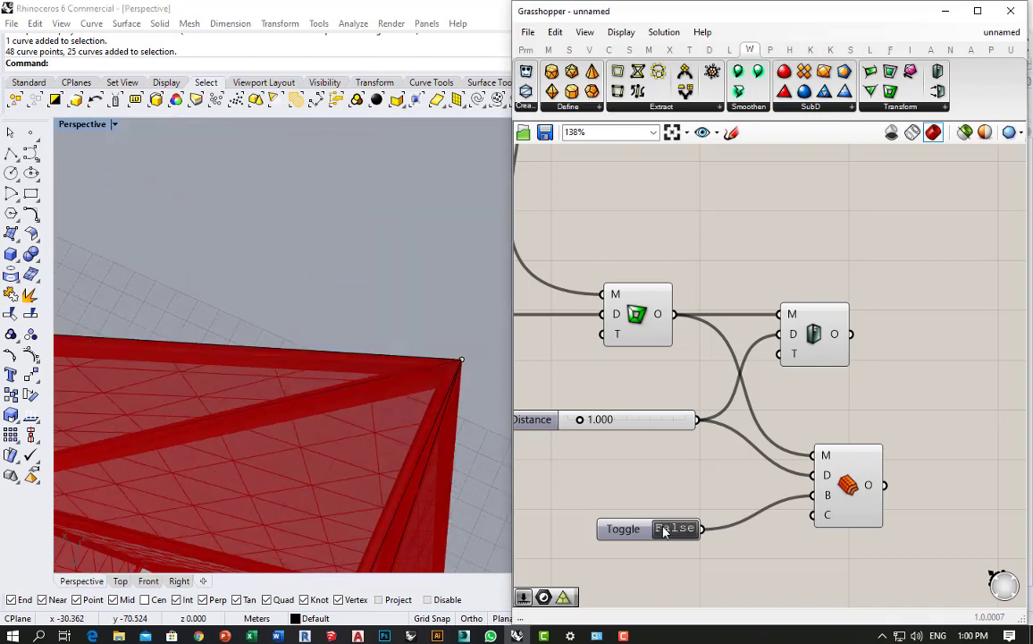
pyautogui.doubleClick(663, 532)
pyautogui.moveTo(362, 365); pyautogui.dragTo(314, 393, button='right')
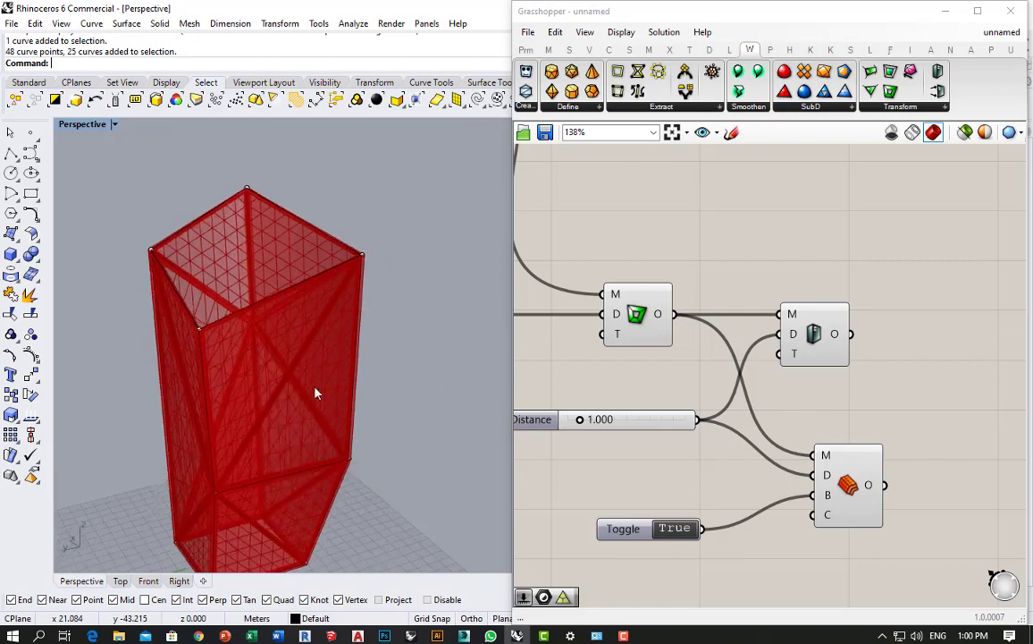
# Move the Boolean Toggle and the Offset Mesh component into line below the original thickening component.
pyautogui.moveTo(637, 534); pyautogui.dragTo(668, 500)
pyautogui.scroll(-3, 765, 457)
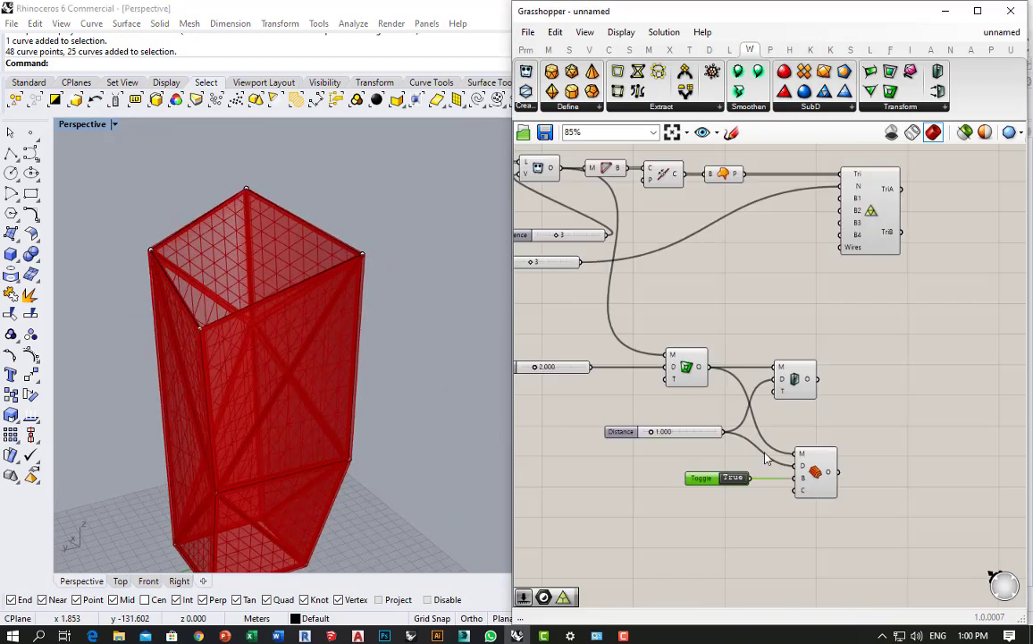
pyautogui.click(813, 478)
pyautogui.scroll(1, 809, 473)
# Disconnect the 1.000 Distance slider from the original thickening component and delete that component.
pyautogui.click(795, 367)
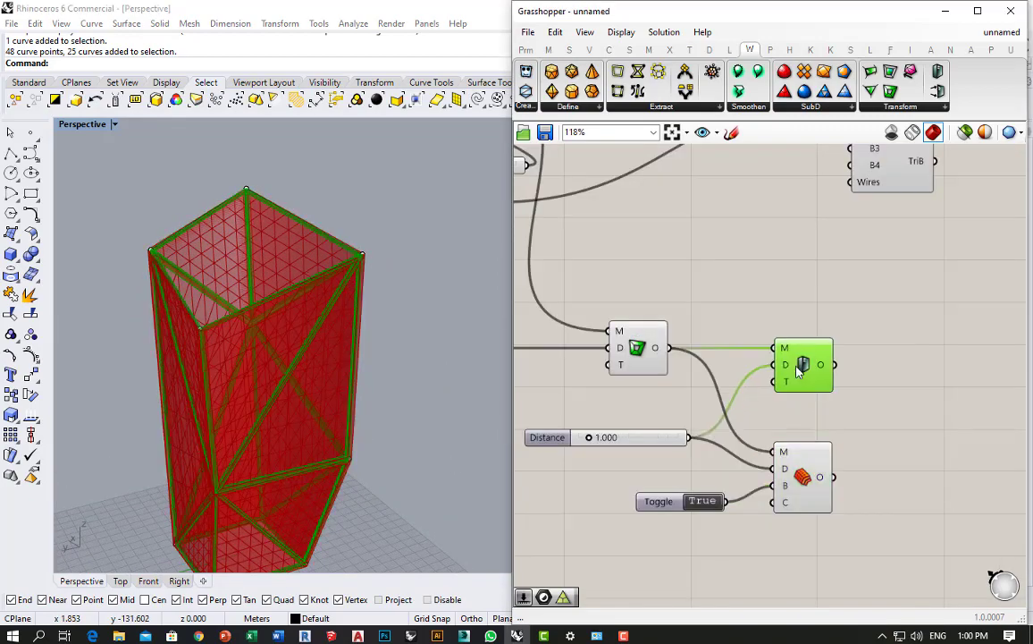
pyautogui.scroll(2, 772, 375)
pyautogui.keyDown('ctrl'); pyautogui.moveTo(675, 454); pyautogui.dragTo(678, 456); pyautogui.keyUp('ctrl')
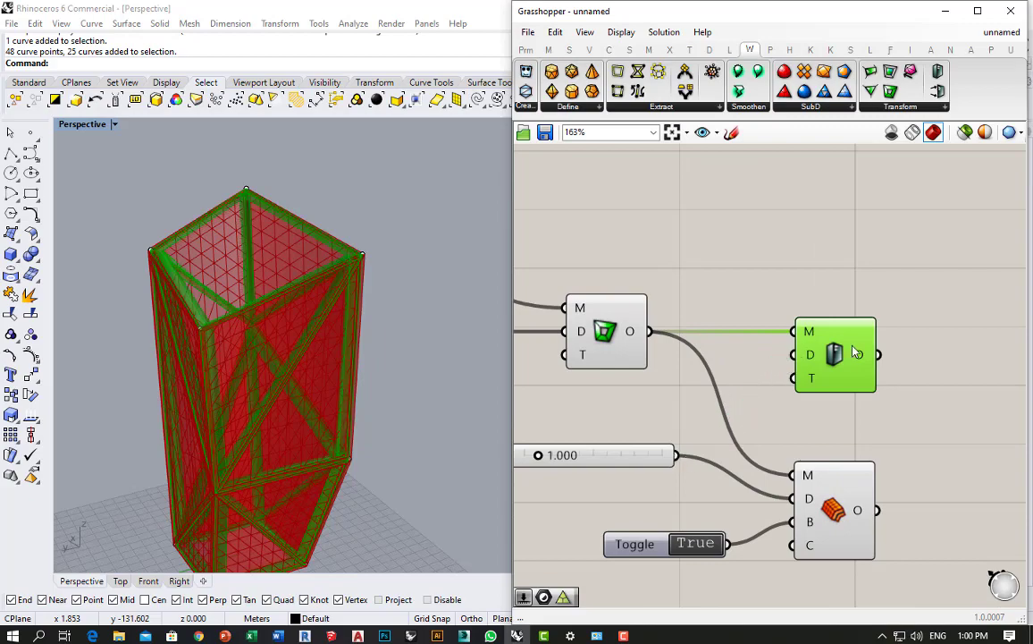
pyautogui.press('Delete')
# Check the Offset Mesh frames on the tower and move the component and its toggle closer together.
pyautogui.click(851, 526)
pyautogui.scroll(6, 291, 277)
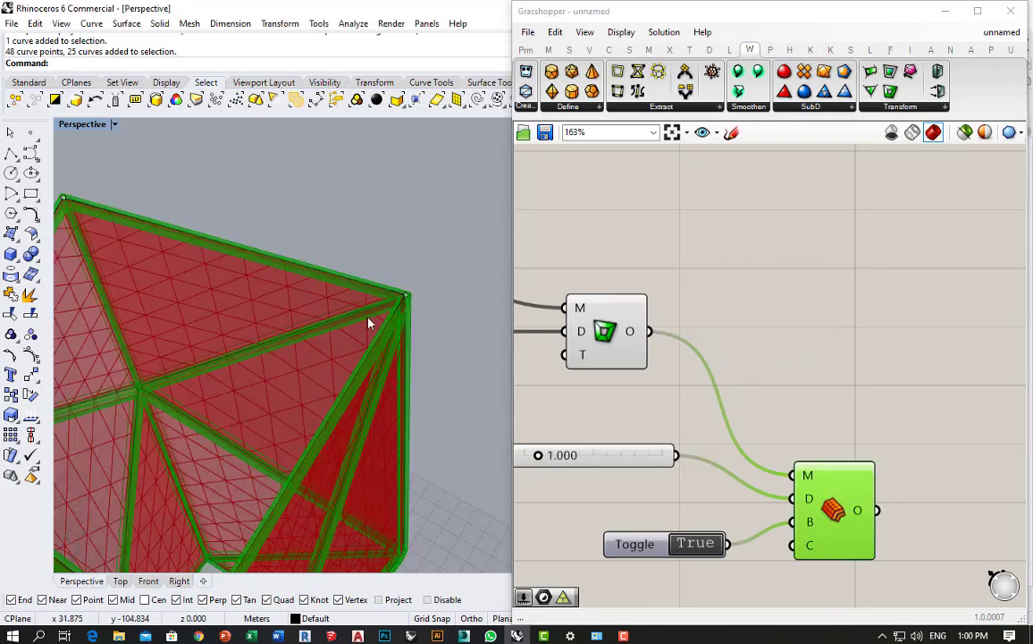
pyautogui.scroll(-6, 424, 330)
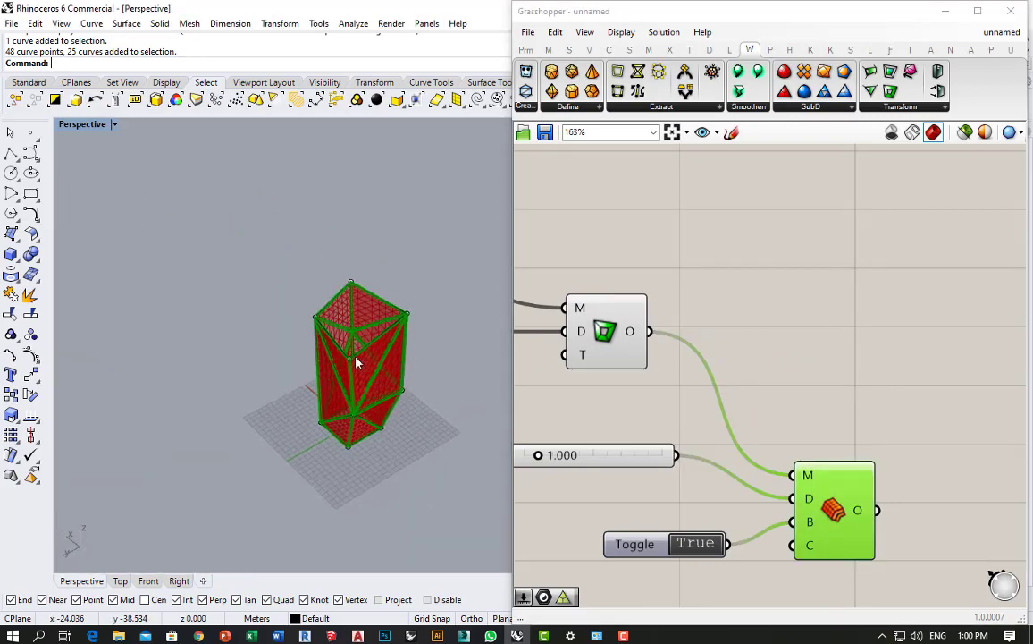
pyautogui.moveTo(833, 521); pyautogui.dragTo(823, 514)
pyautogui.moveTo(641, 545); pyautogui.dragTo(626, 515)
pyautogui.click(726, 405)
pyautogui.scroll(-4, 872, 445)
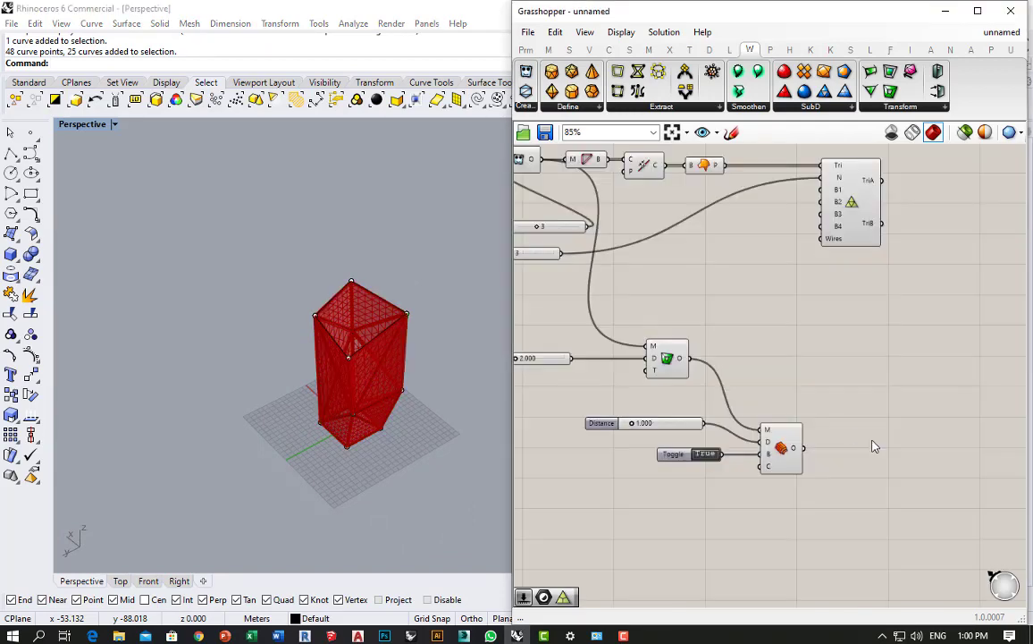
pyautogui.scroll(3, 872, 445)
pyautogui.doubleClick(872, 445)
pyautogui.write('bre')
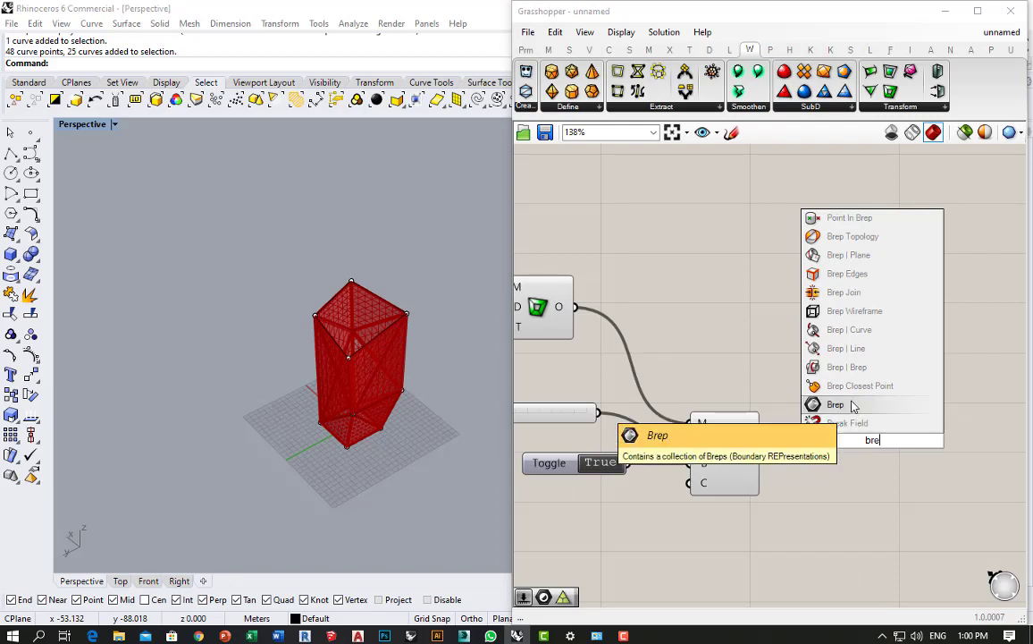
pyautogui.press('Escape')
# Add a Mesh parameter and connect the Offset Mesh component's O output to it.
pyautogui.doubleClick(818, 471)
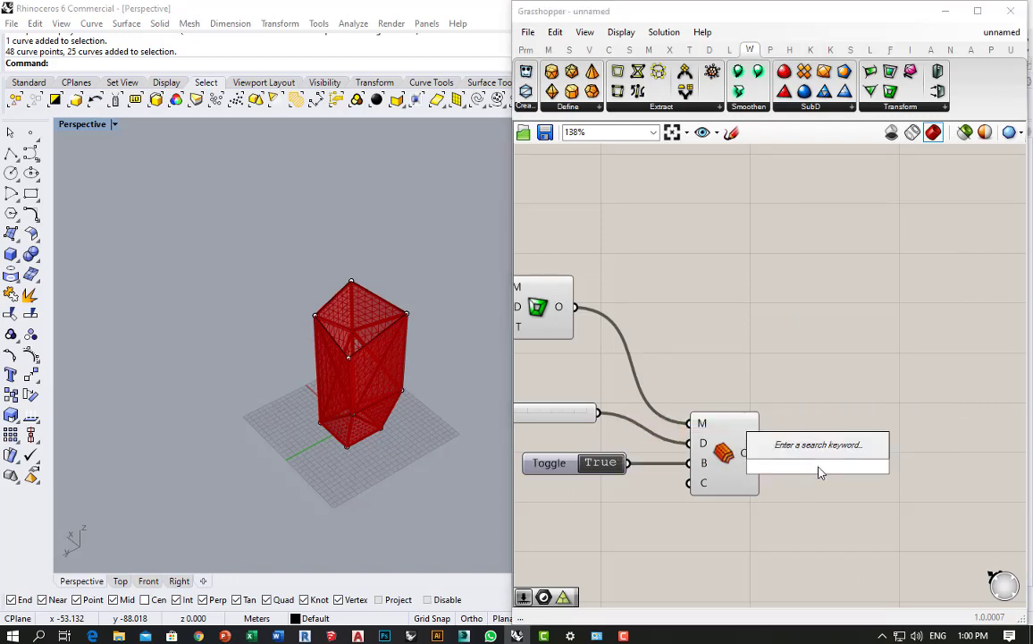
pyautogui.write('mesh')
pyautogui.press('Return')
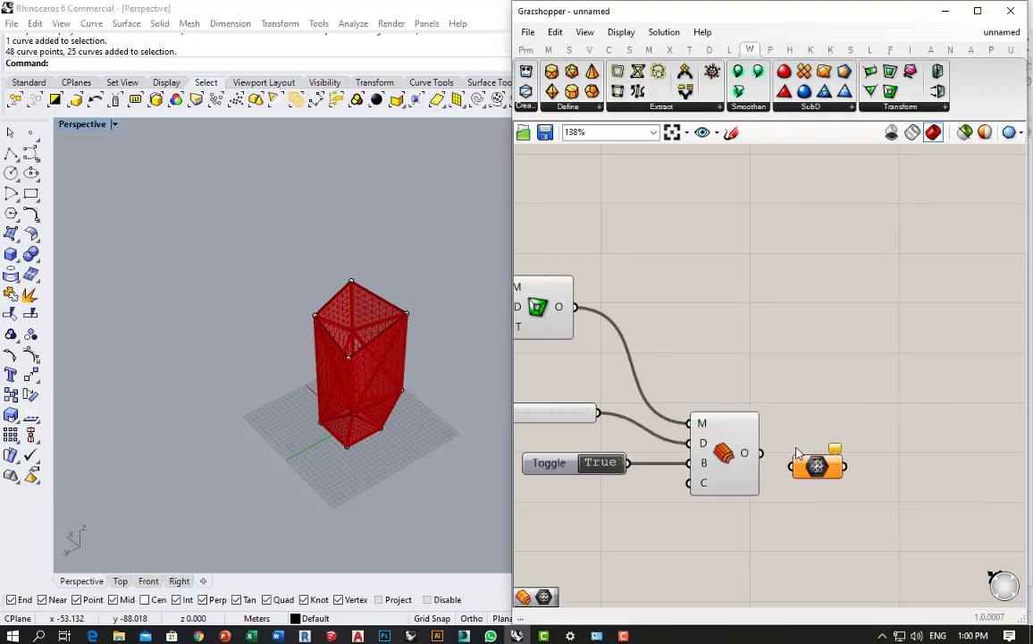
pyautogui.scroll(3, 818, 460)
pyautogui.moveTo(735, 450); pyautogui.dragTo(790, 455)
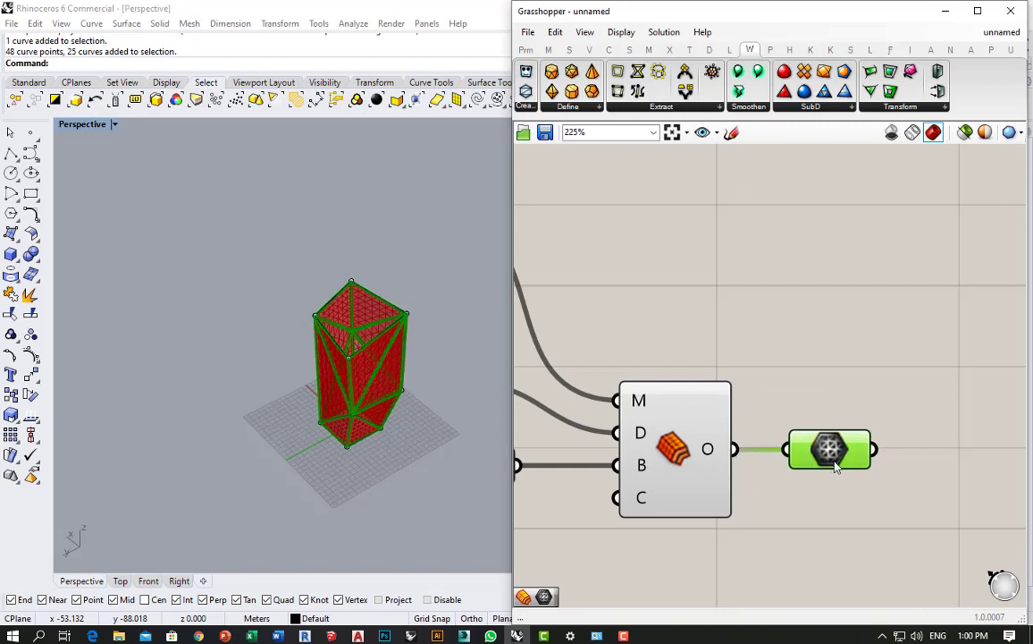
# Add a Custom Preview component beside the Mesh parameter and connect the mesh to its G input.
pyautogui.doubleClick(833, 492)
pyautogui.write('cutom')
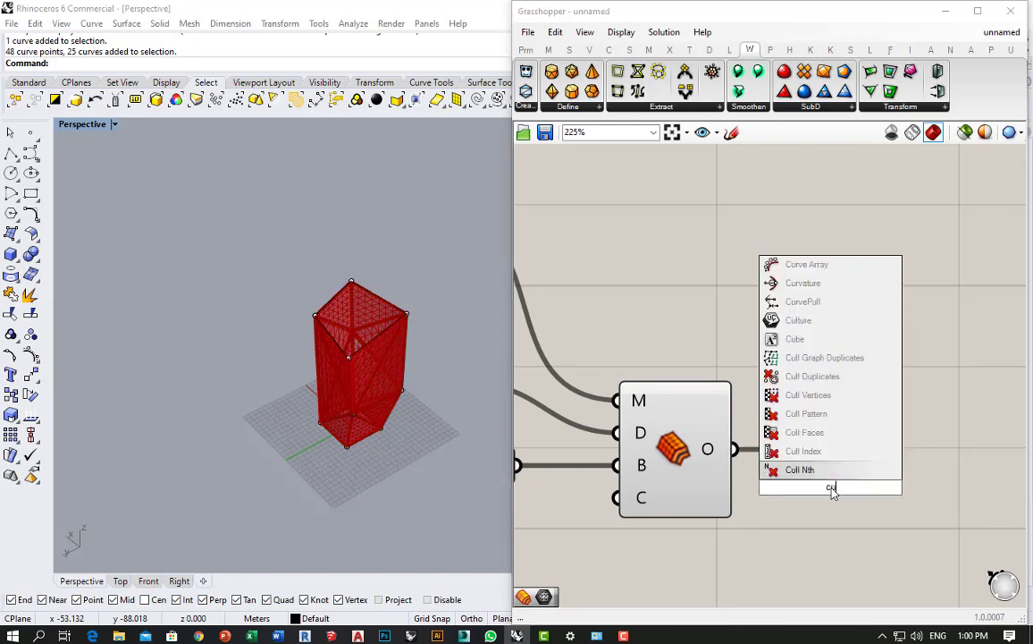
pyautogui.press('BackSpace')
pyautogui.press('BackSpace')
pyautogui.press('BackSpace')
pyautogui.write('l')
pyautogui.press('BackSpace')
pyautogui.write('stom')
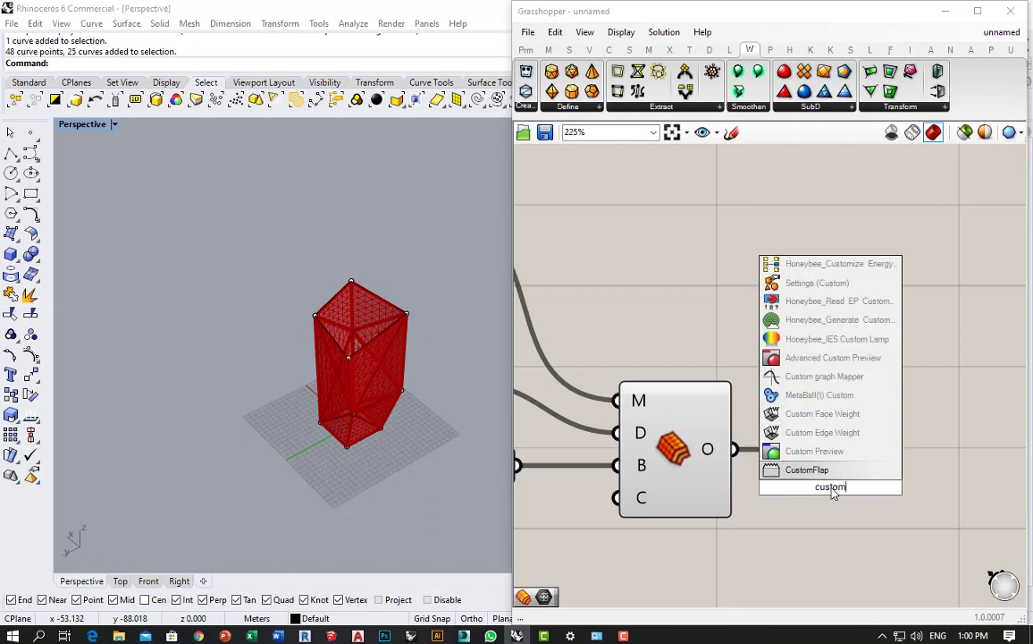
pyautogui.click(808, 452)
pyautogui.scroll(-3, 706, 387)
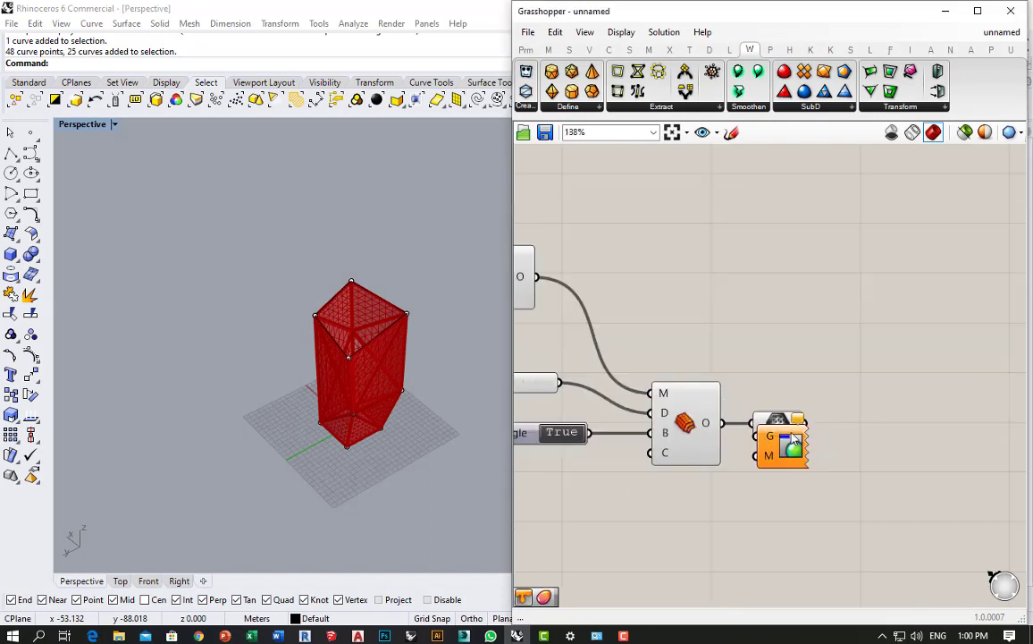
pyautogui.scroll(2, 838, 431)
pyautogui.moveTo(793, 436); pyautogui.dragTo(824, 490)
# Add a Colour Swatch connected to the Custom Preview's M input and set it to grey with saturation 0 and value 49.
pyautogui.write('swat')
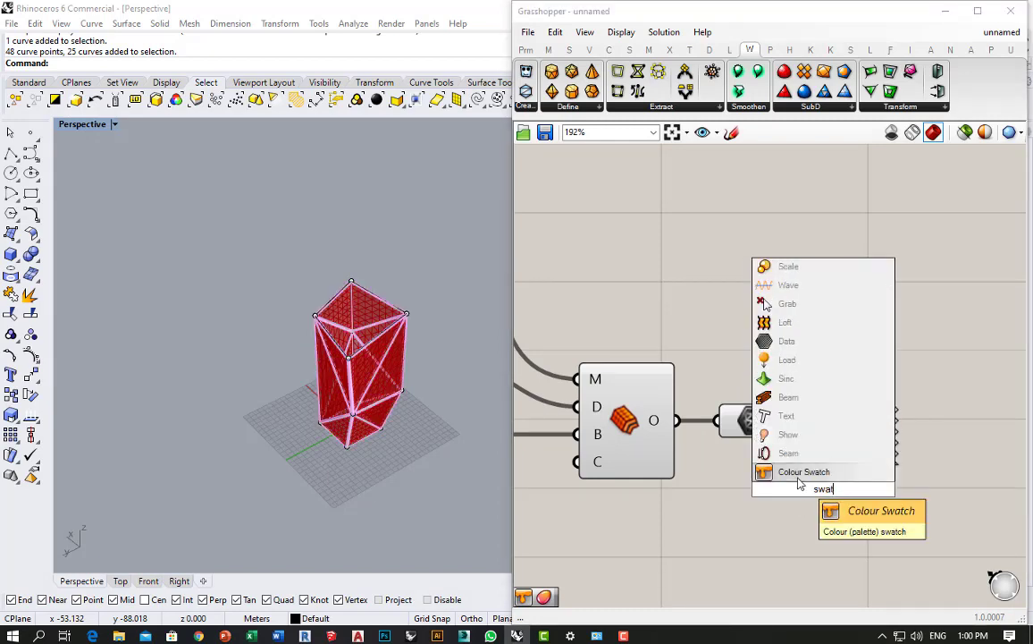
pyautogui.click(791, 472)
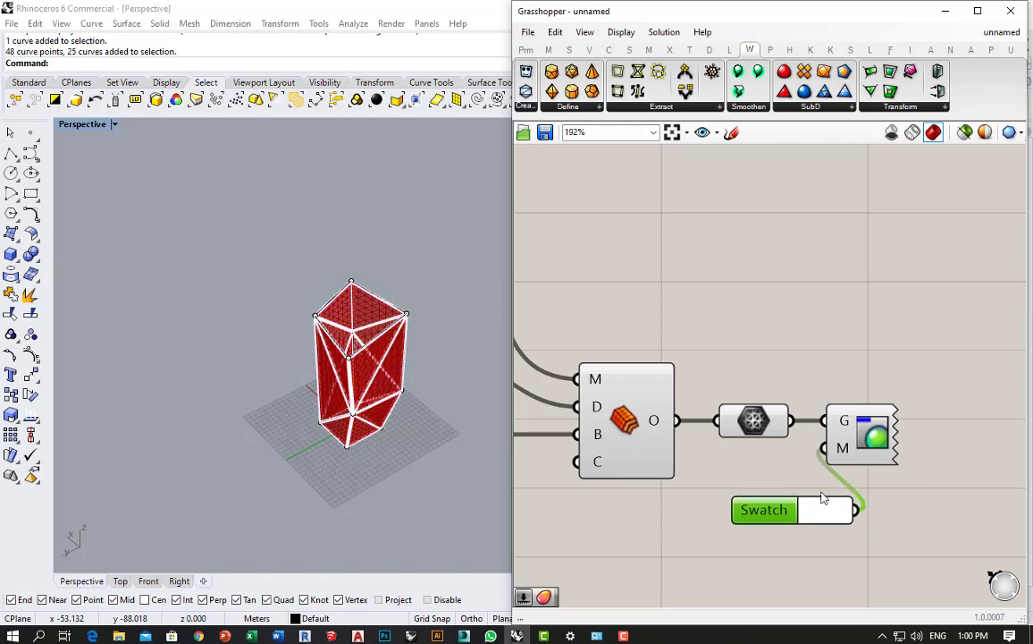
pyautogui.click(819, 510)
pyautogui.moveTo(895, 464); pyautogui.dragTo(967, 479)
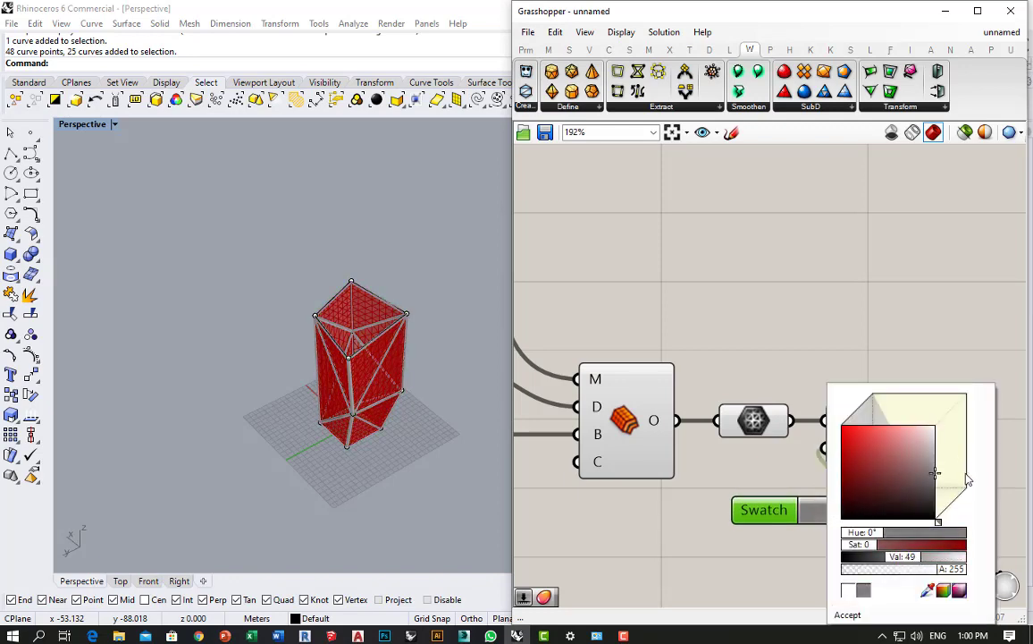
pyautogui.click(702, 461)
# Inspect the grey frames on the tower and set the frame component's InsetType to Parallelogram.
pyautogui.moveTo(419, 399); pyautogui.dragTo(353, 340, button='right')
pyautogui.scroll(9, 353, 339)
pyautogui.moveTo(286, 392); pyautogui.dragTo(334, 365, button='right')
pyautogui.scroll(-5, 932, 407)
pyautogui.scroll(5, 717, 329)
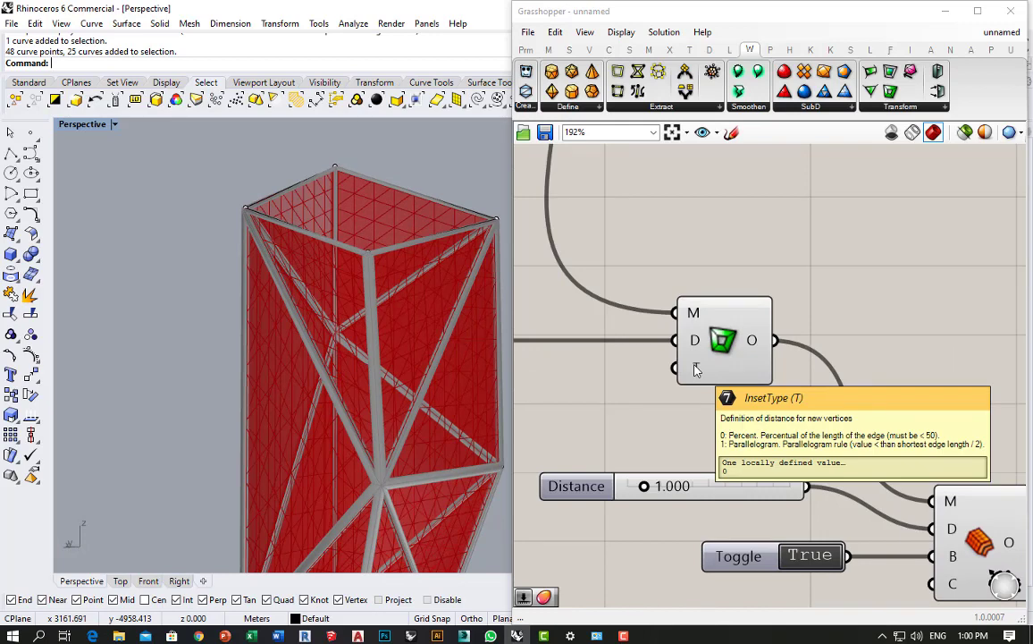
pyautogui.rightClick(697, 371)
pyautogui.click(741, 506)
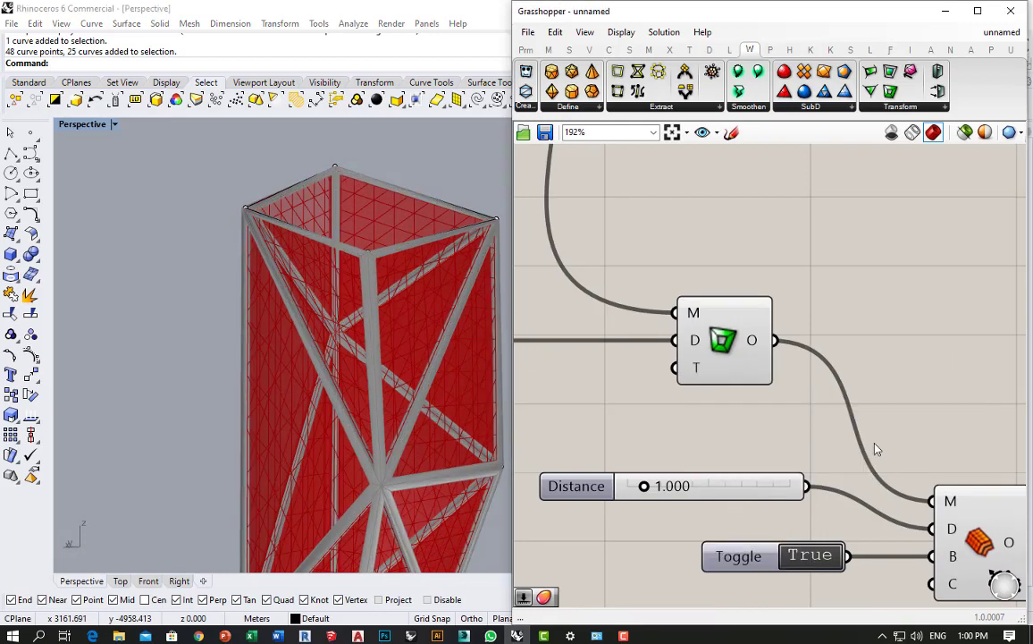
# Set the frame component's Distance slider to 0.980 and check the slimmer frames around the tower.
pyautogui.scroll(-3, 955, 424)
pyautogui.moveTo(596, 368); pyautogui.dragTo(556, 365, button='right')
pyautogui.moveTo(415, 334); pyautogui.dragTo(373, 323, button='right')
pyautogui.scroll(4, 436, 286)
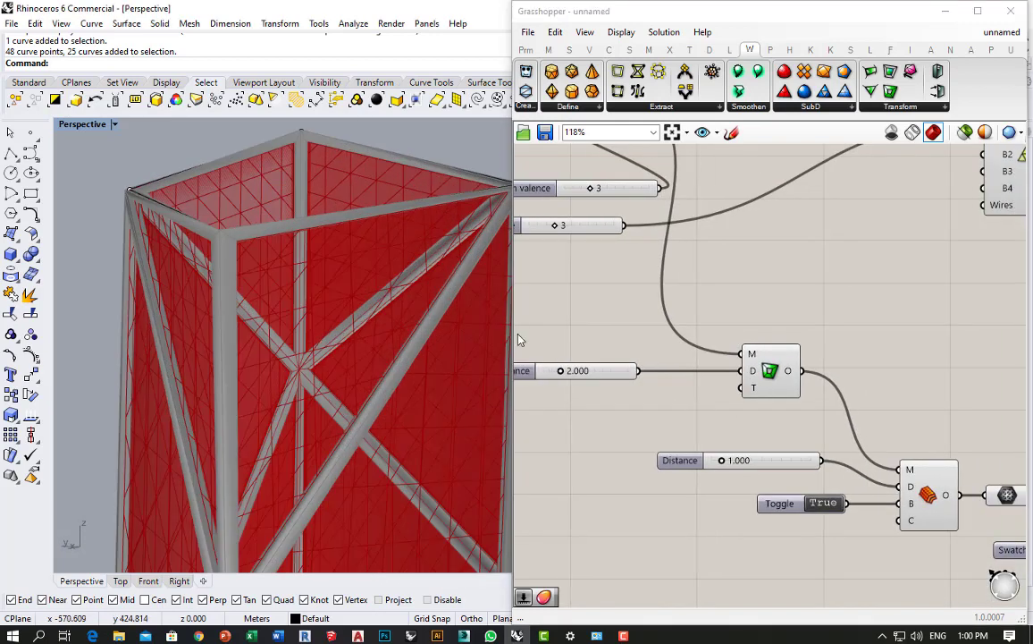
pyautogui.moveTo(561, 374); pyautogui.dragTo(554, 375)
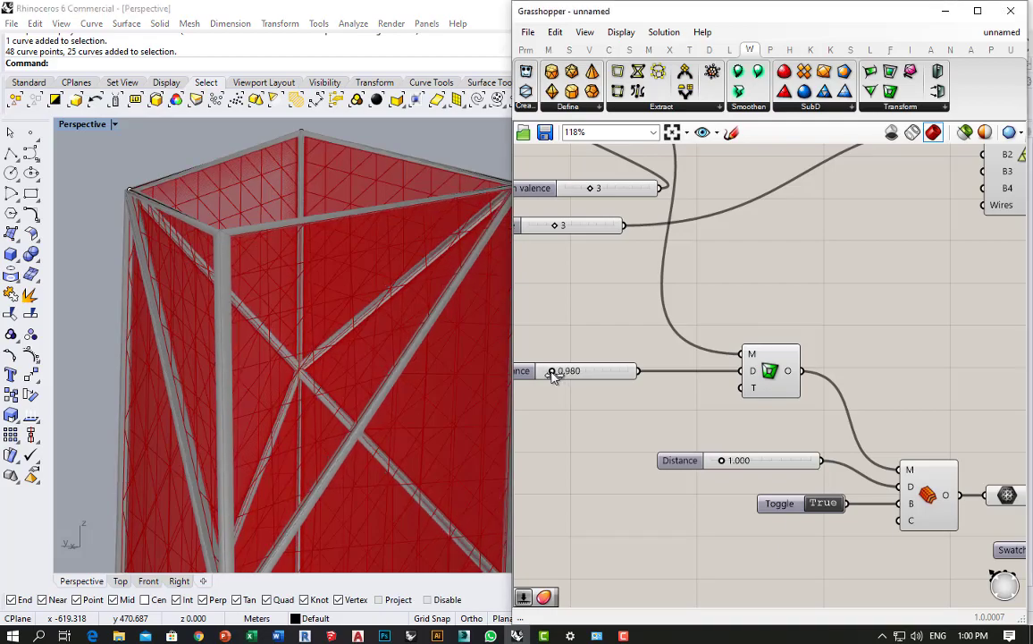
pyautogui.scroll(-8, 235, 279)
pyautogui.moveTo(246, 314); pyautogui.dragTo(193, 415, button='right')
pyautogui.scroll(6, 256, 363)
pyautogui.scroll(-6, 619, 475)
pyautogui.scroll(5, 730, 389)
# Duplicate the whole frame group, from its Distance slider to the Custom Preview and swatch, placing the copy beyond the triangular panel component.
pyautogui.click(730, 392)
pyautogui.scroll(-4, 826, 387)
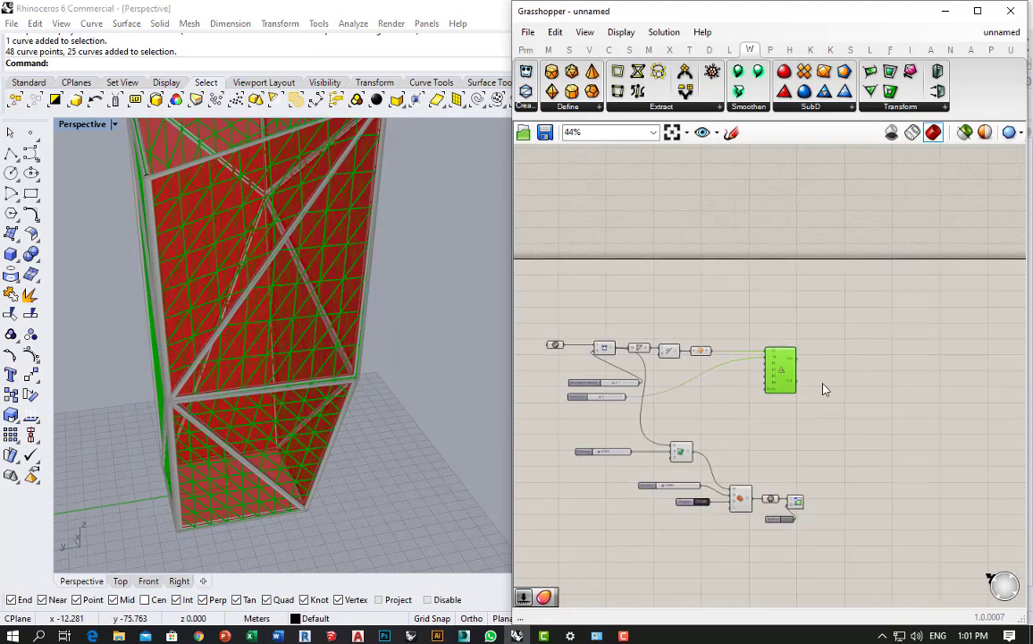
pyautogui.scroll(1, 818, 474)
pyautogui.click(803, 553)
pyautogui.scroll(3, 635, 486)
pyautogui.moveTo(918, 580); pyautogui.dragTo(543, 407)
pyautogui.moveTo(676, 428); pyautogui.dragTo(674, 425, button='right')
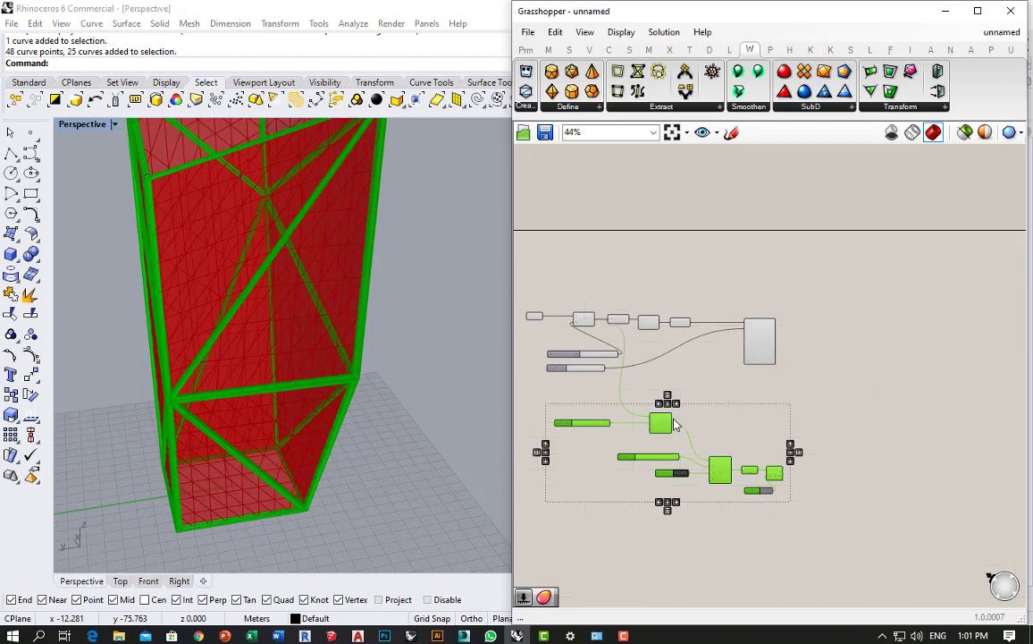
pyautogui.keyDown('alt'); pyautogui.moveTo(677, 441); pyautogui.dragTo(943, 324); pyautogui.keyUp('alt')
pyautogui.scroll(-2, 776, 401)
pyautogui.scroll(2, 860, 329)
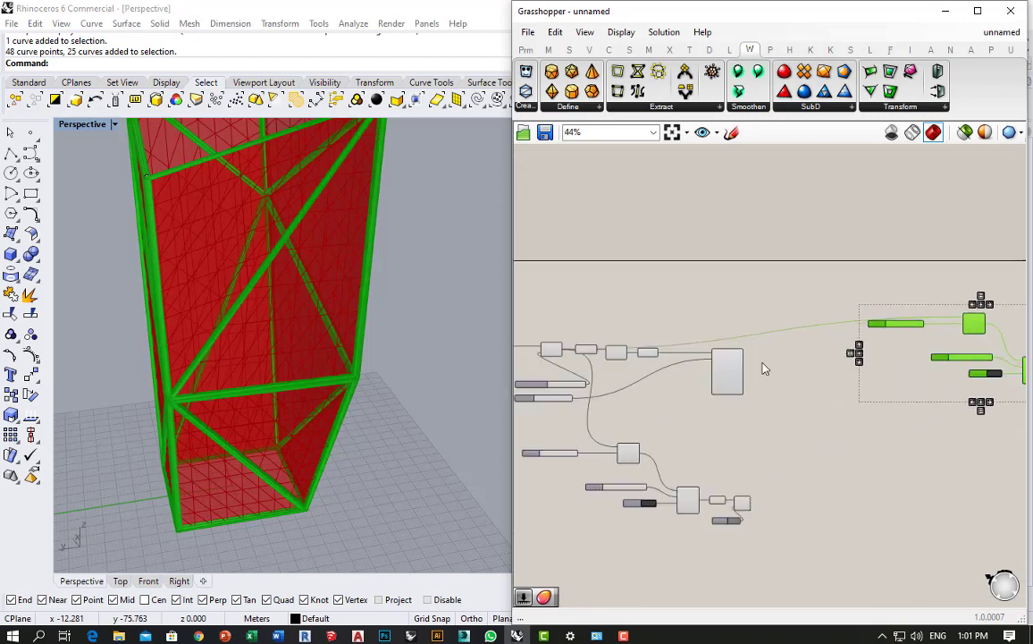
# Add a Curve parameter fed by the triangular panel component's TriA output and flatten it.
pyautogui.scroll(3, 766, 364)
pyautogui.click(765, 395)
pyautogui.doubleClick(759, 358)
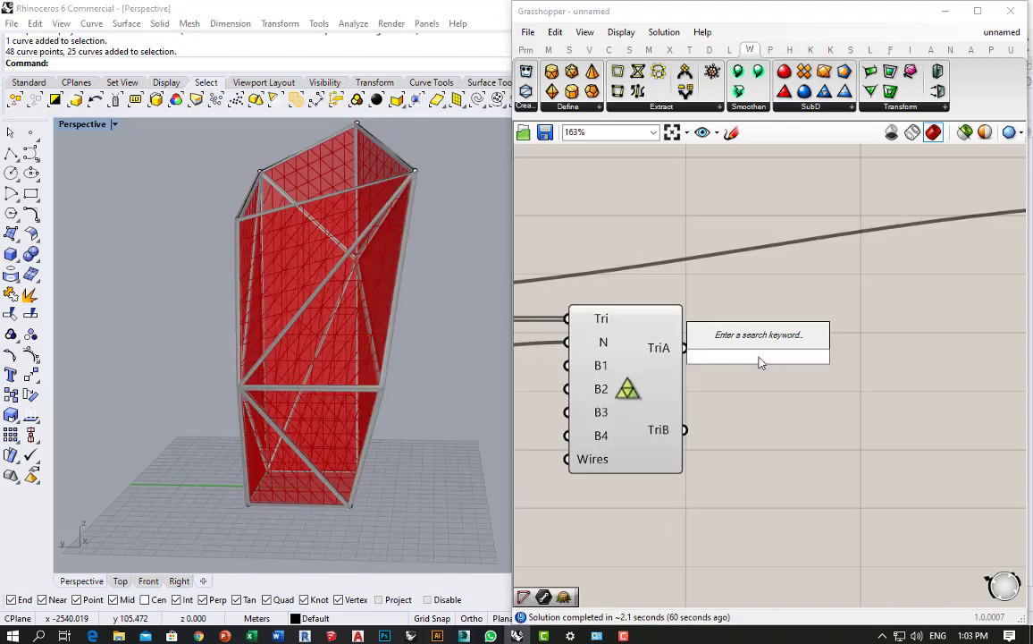
pyautogui.write('curve')
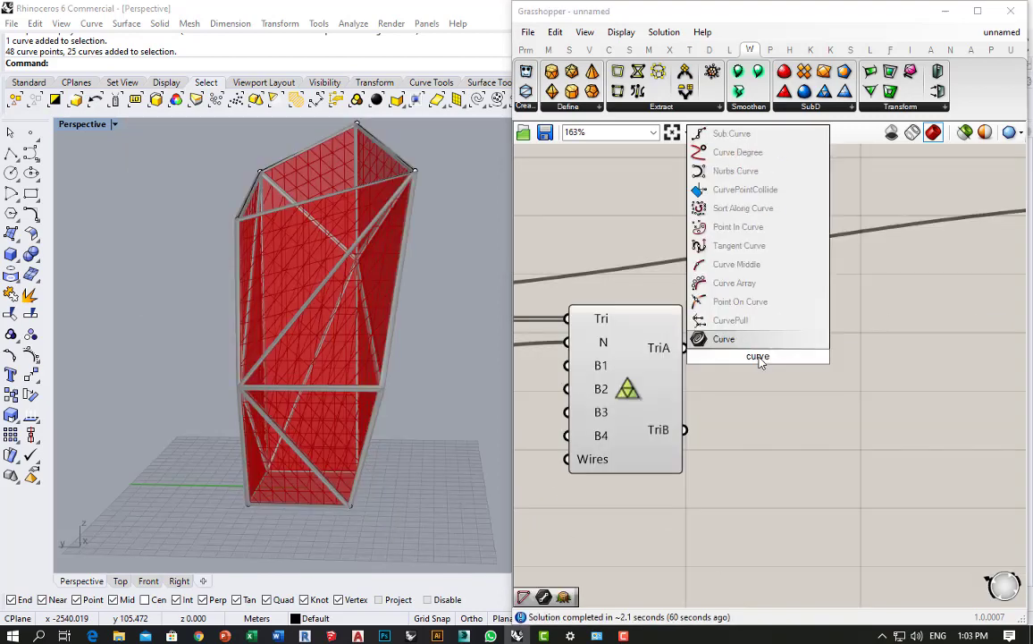
pyautogui.press('Return')
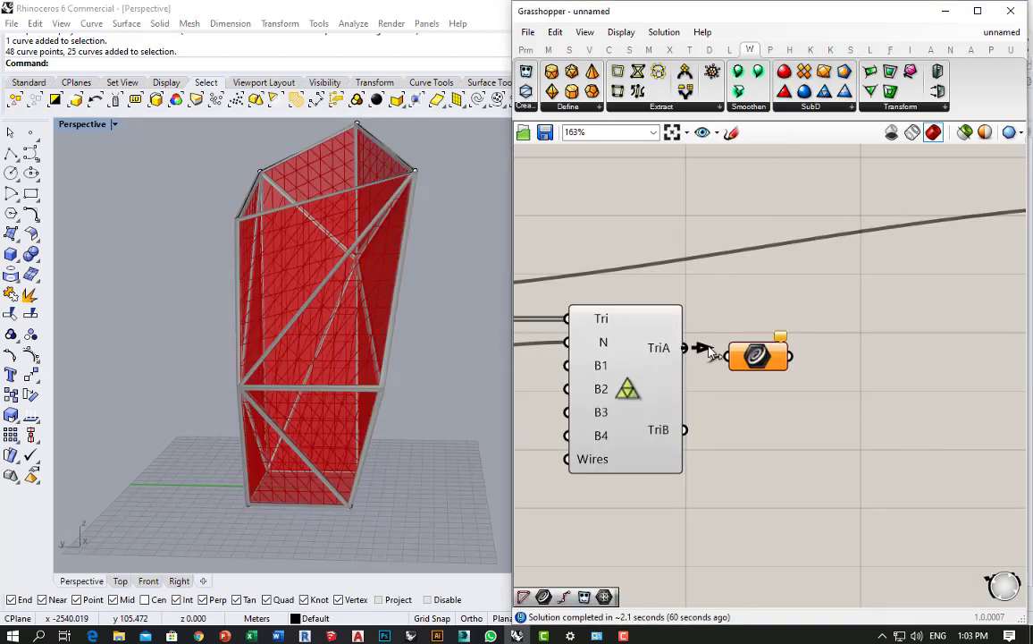
pyautogui.click(753, 360)
pyautogui.rightClick(758, 358)
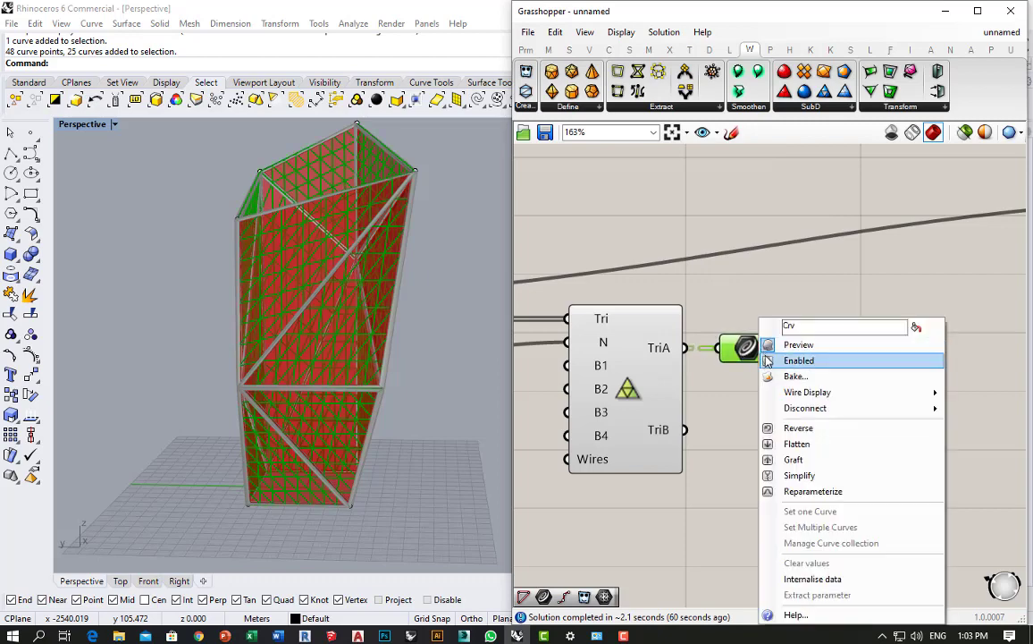
pyautogui.click(795, 445)
# Add an Explode component with the flattened curves connected to C, and place a mesh-from-lines component beside it.
pyautogui.doubleClick(814, 397)
pyautogui.write('explode')
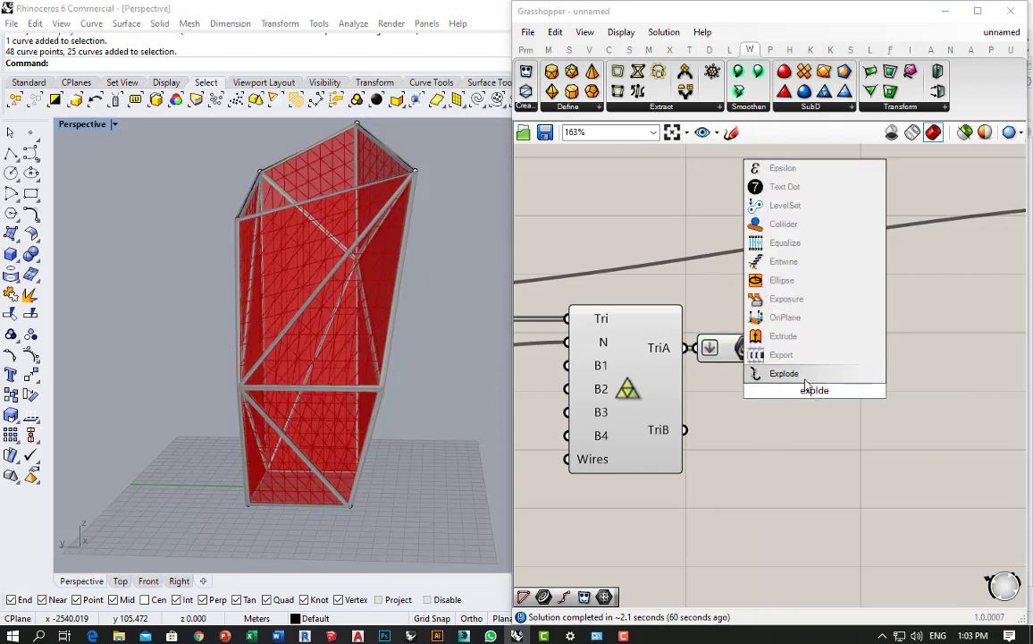
pyautogui.press('Return')
pyautogui.moveTo(782, 348); pyautogui.dragTo(783, 378)
pyautogui.moveTo(826, 386); pyautogui.dragTo(841, 356)
pyautogui.click(806, 393)
pyautogui.click(876, 363)
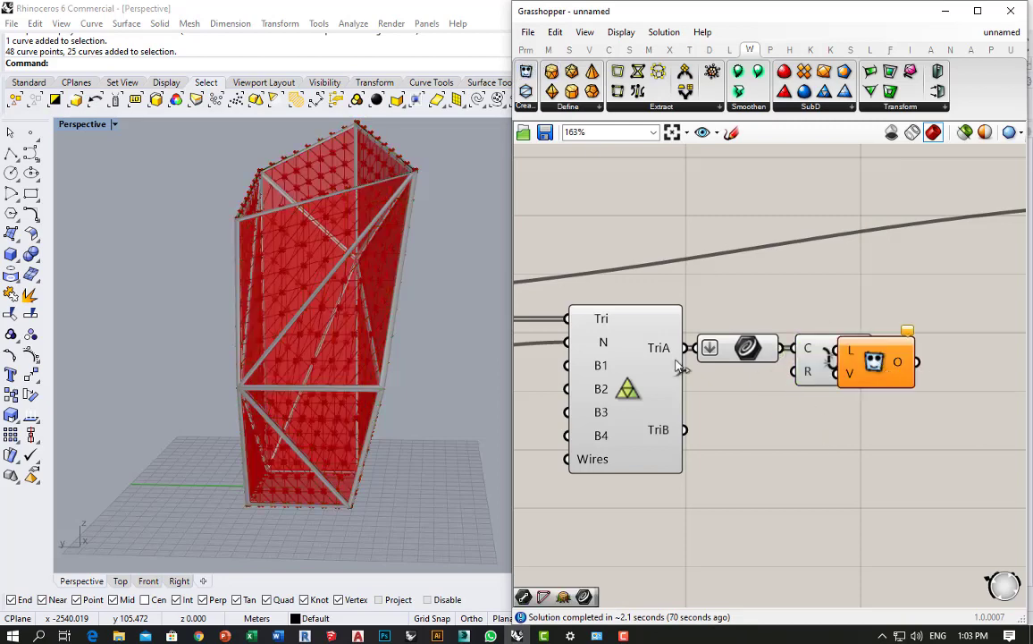
# Space out the mesh-from-lines component and connect the Explode component's segments output S to its L input.
pyautogui.scroll(2, 676, 363)
pyautogui.moveTo(677, 362); pyautogui.dragTo(537, 367, button='right')
pyautogui.moveTo(835, 373); pyautogui.dragTo(916, 374)
pyautogui.moveTo(818, 349); pyautogui.dragTo(890, 360)
pyautogui.click(862, 424)
pyautogui.click(864, 382)
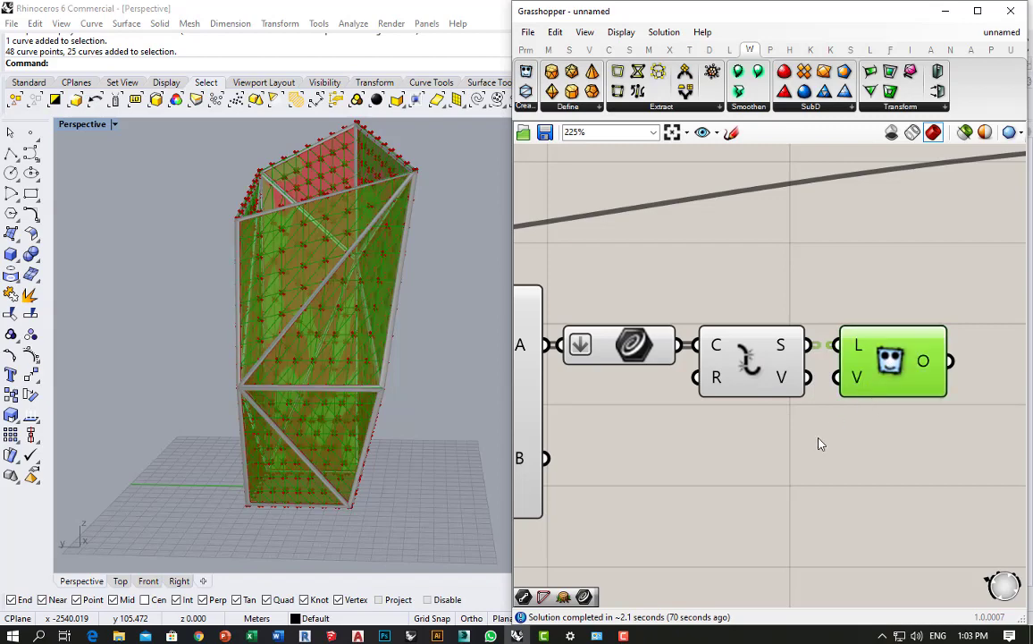
# Turn off the preview of the flattened Curve parameter and the Explode component.
pyautogui.moveTo(363, 283); pyautogui.dragTo(341, 294, button='right')
pyautogui.click(757, 421)
pyautogui.moveTo(756, 426); pyautogui.dragTo(679, 235)
pyautogui.rightClick(679, 235)
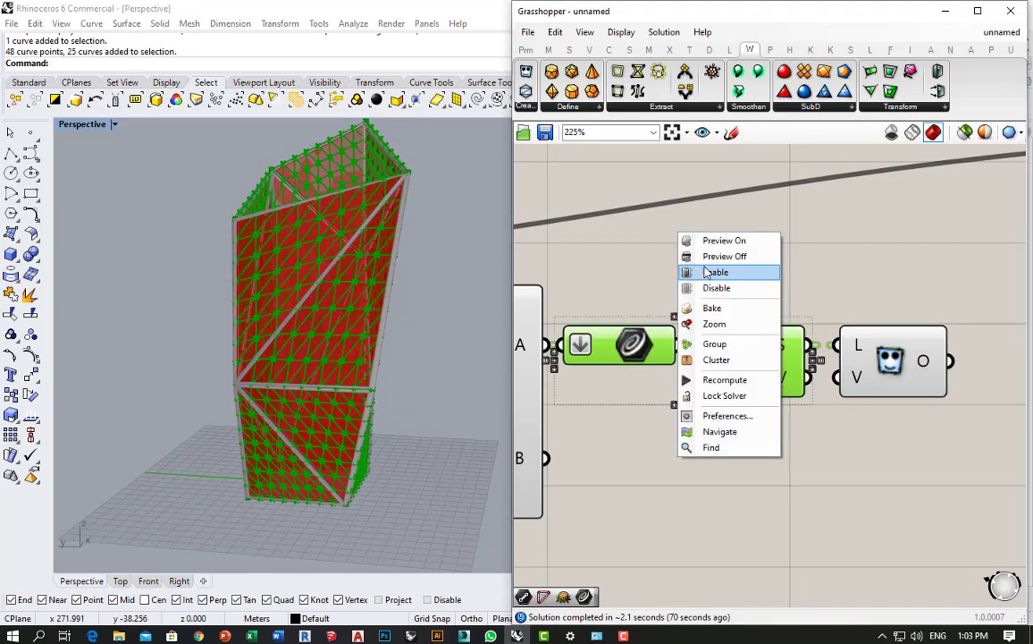
pyautogui.click(708, 260)
pyautogui.click(624, 382)
# Connect the mesh-from-lines output O to the M input of the duplicated frame component.
pyautogui.scroll(-3, 690, 420)
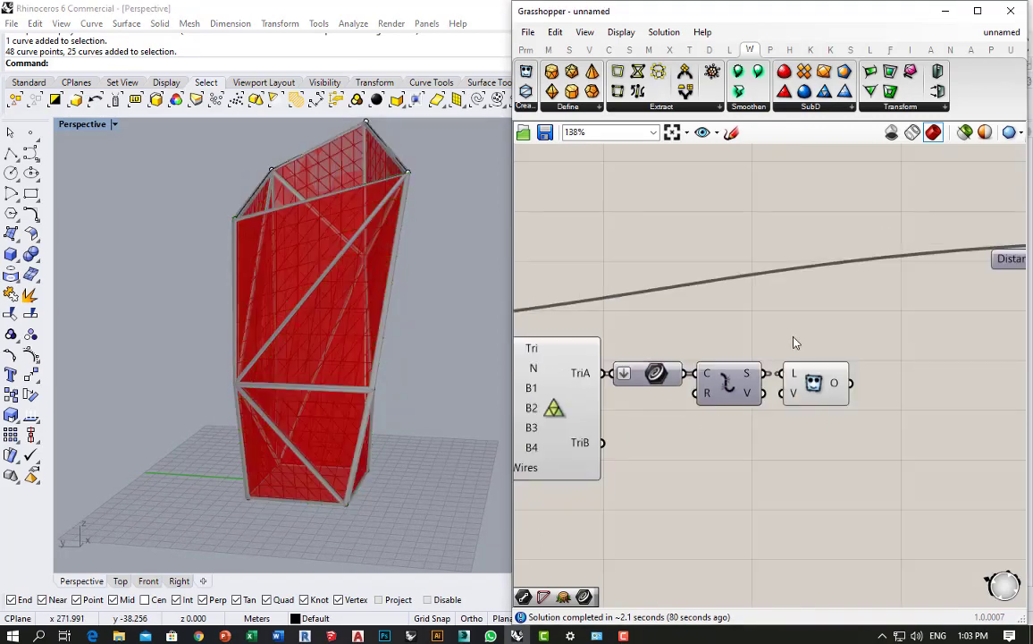
pyautogui.scroll(-2, 805, 308)
pyautogui.scroll(-3, 901, 313)
pyautogui.scroll(4, 959, 312)
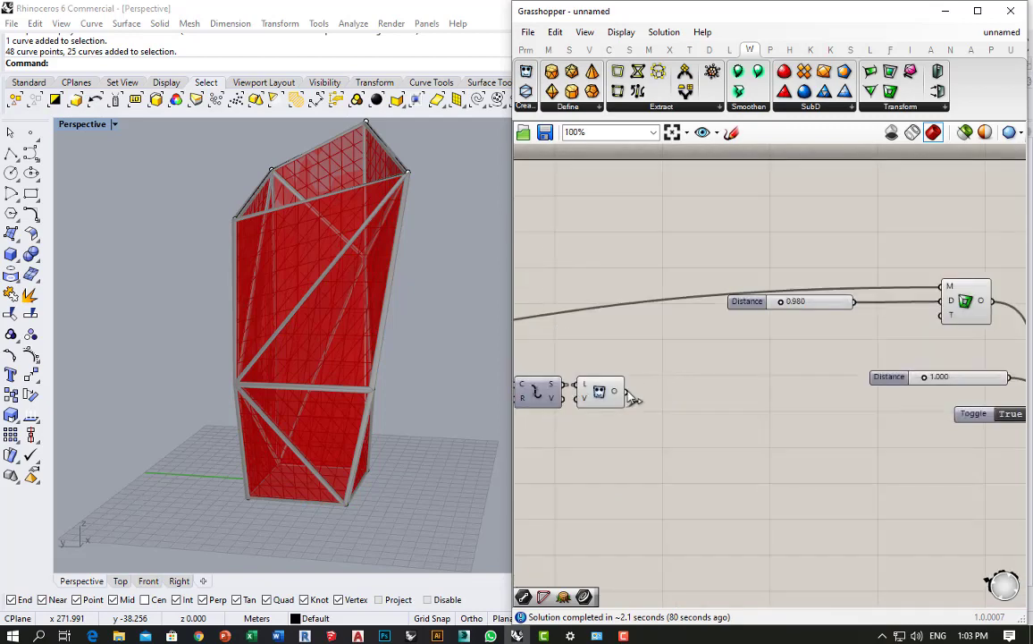
pyautogui.scroll(-3, 700, 340)
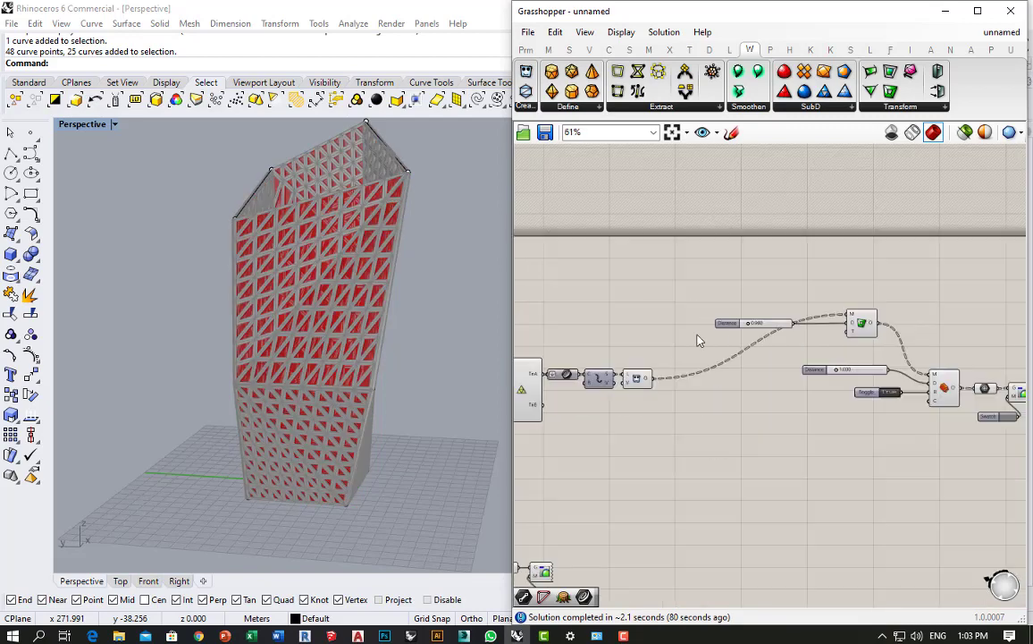
# Move the duplicated frame group closer to the mesh-from-lines component.
pyautogui.scroll(-3, 726, 299)
pyautogui.moveTo(715, 291); pyautogui.dragTo(969, 429)
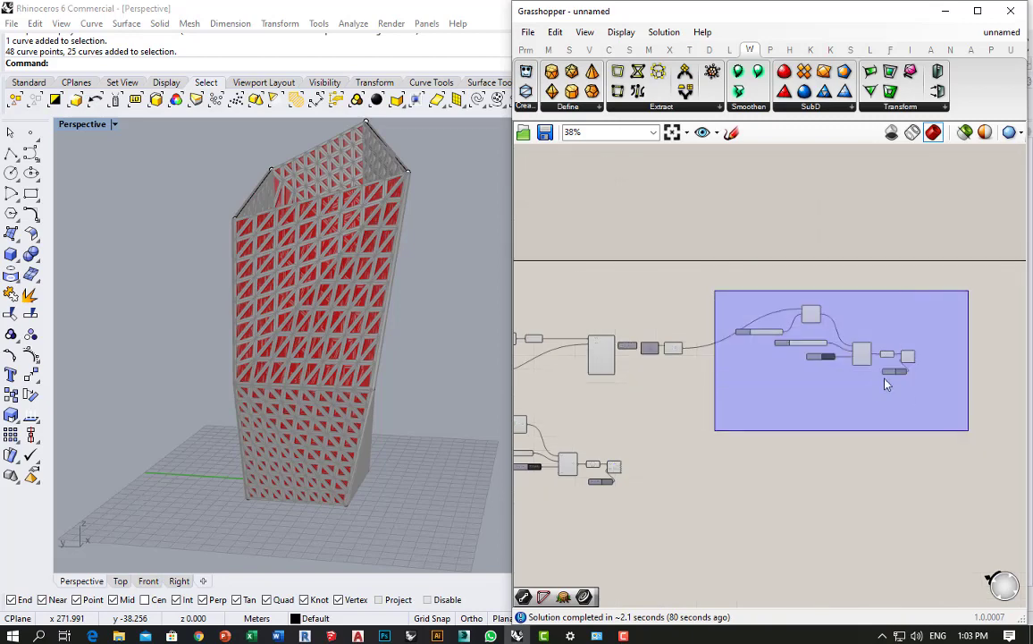
pyautogui.scroll(2, 809, 313)
pyautogui.moveTo(806, 311); pyautogui.dragTo(688, 366)
pyautogui.click(728, 466)
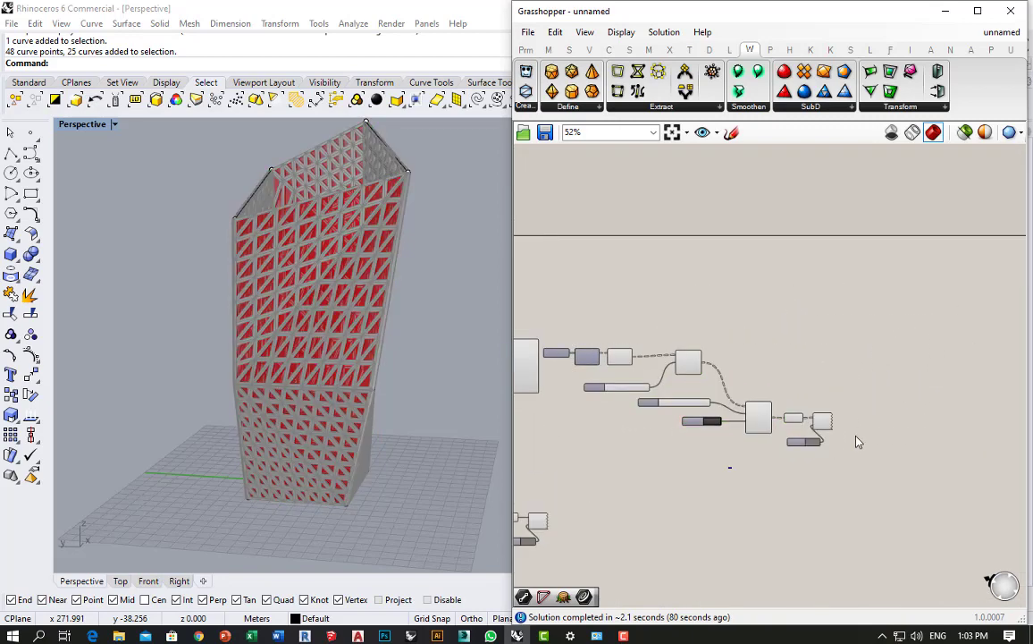
# Change the duplicated group's colour swatch to a lighter grey for the triangular panel frames.
pyautogui.scroll(7, 816, 435)
pyautogui.click(796, 465)
pyautogui.moveTo(911, 468); pyautogui.dragTo(926, 456)
pyautogui.click(888, 324)
pyautogui.scroll(-7, 888, 325)
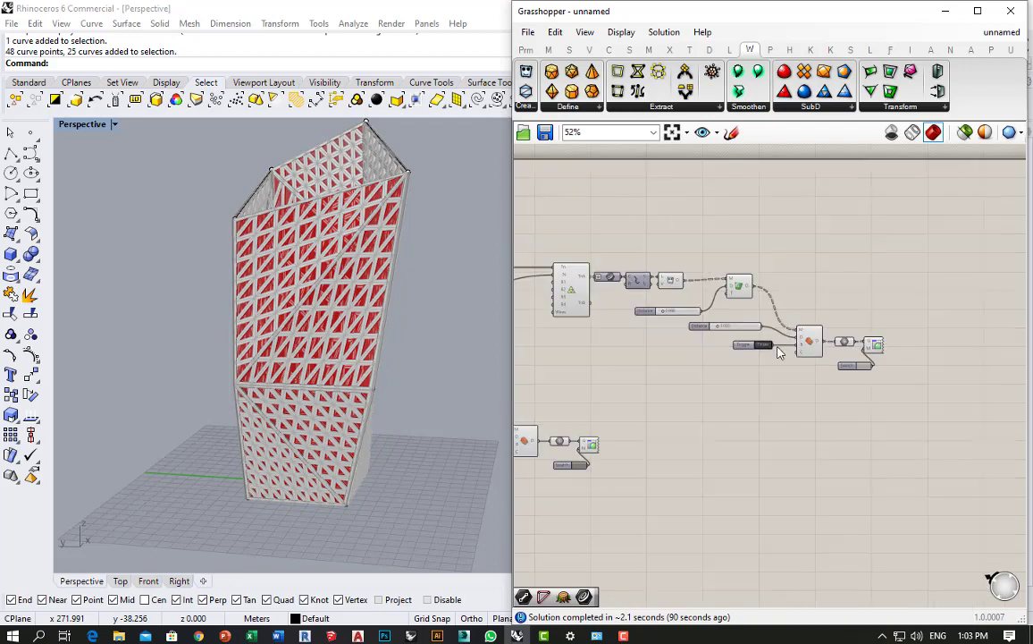
# Reduce the panel frame width by setting the duplicated frame component's Distance slider to 0.15.
pyautogui.scroll(5, 608, 287)
pyautogui.scroll(4, 704, 265)
pyautogui.scroll(-3, 732, 286)
pyautogui.scroll(4, 763, 349)
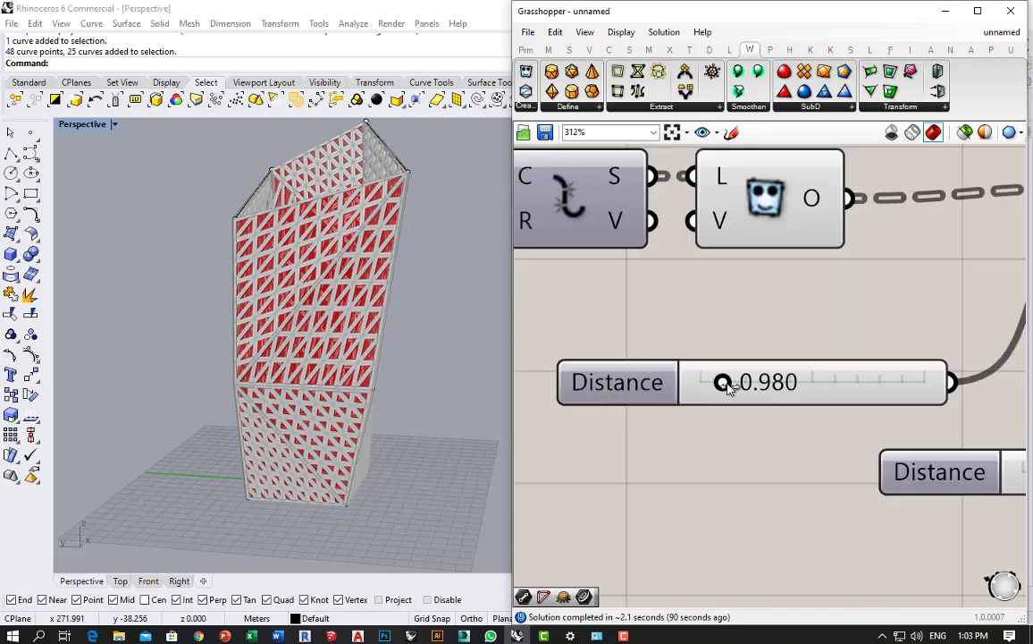
pyautogui.moveTo(720, 385); pyautogui.dragTo(718, 384)
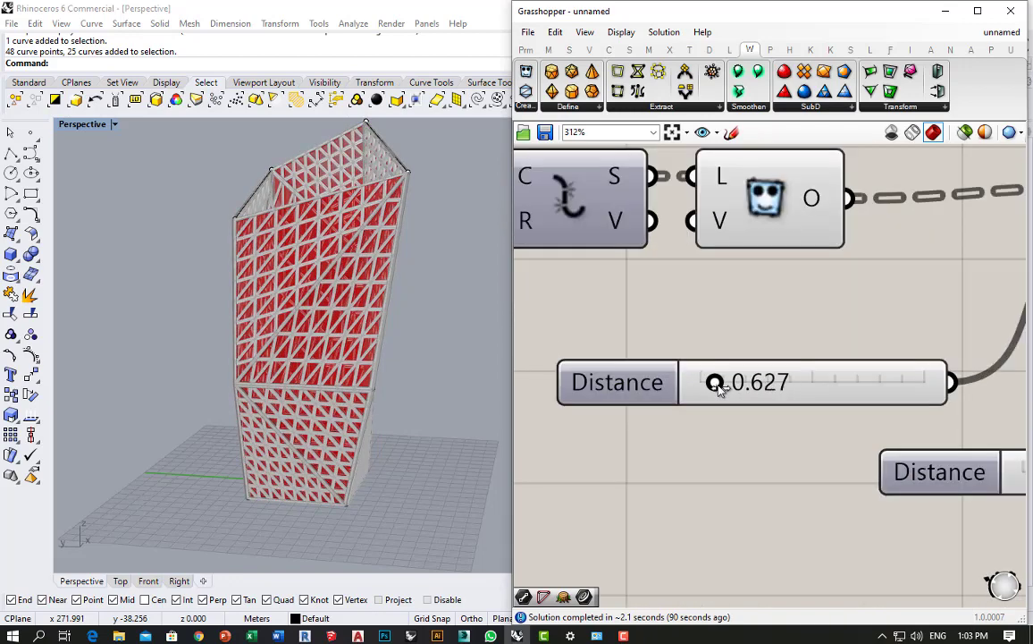
pyautogui.scroll(10, 358, 201)
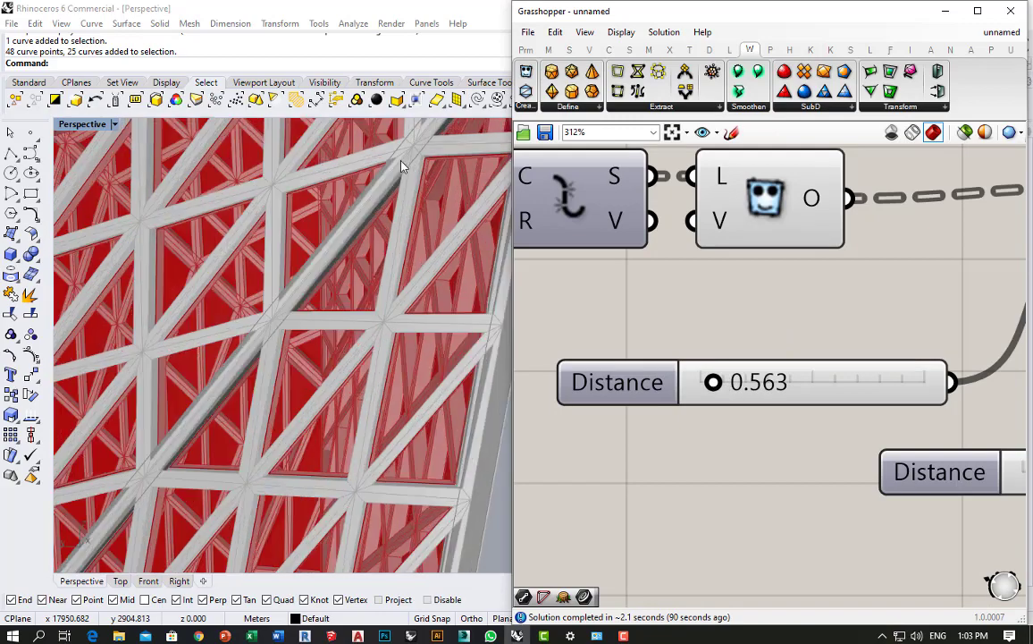
pyautogui.moveTo(711, 383); pyautogui.dragTo(705, 382)
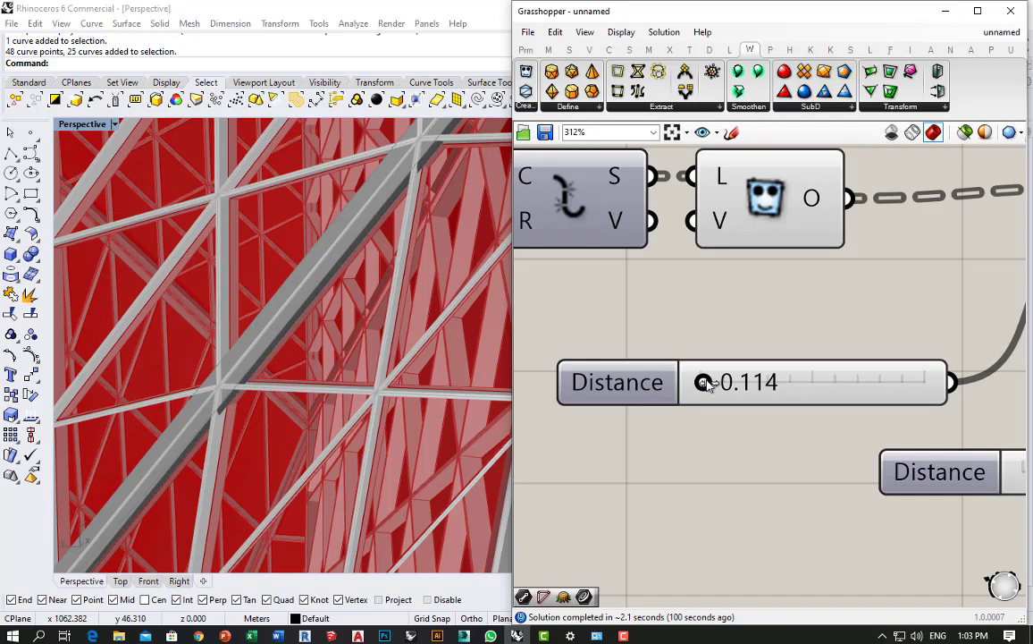
pyautogui.doubleClick(758, 383)
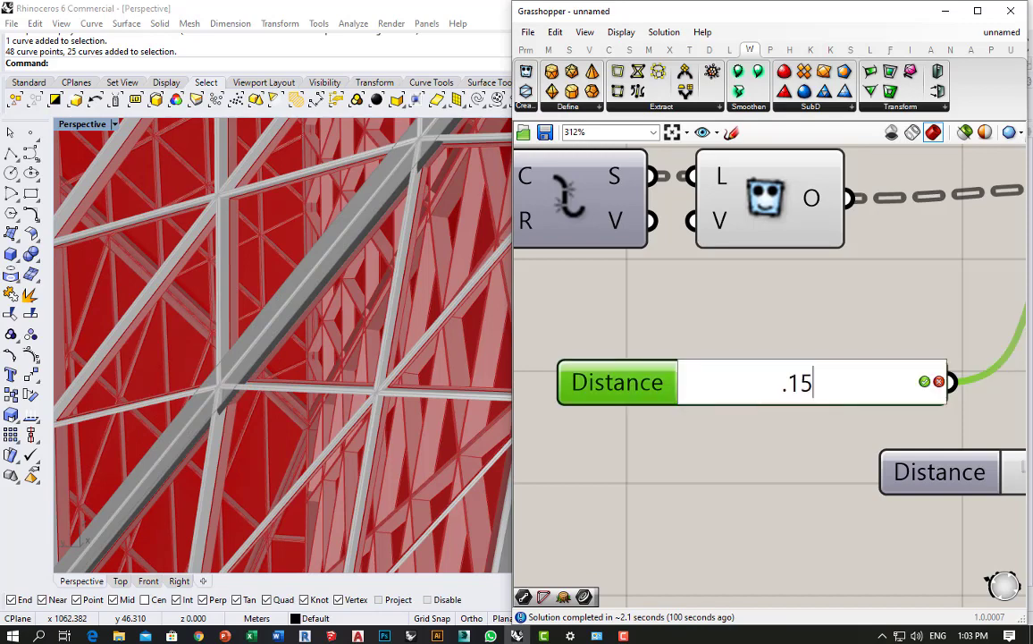
pyautogui.write('.15')
pyautogui.press('Return')
# Set the Distance slider feeding the duplicated thicken component to 0.2 and check the panel frames on the tower.
pyautogui.scroll(-4, 739, 482)
pyautogui.scroll(3, 739, 376)
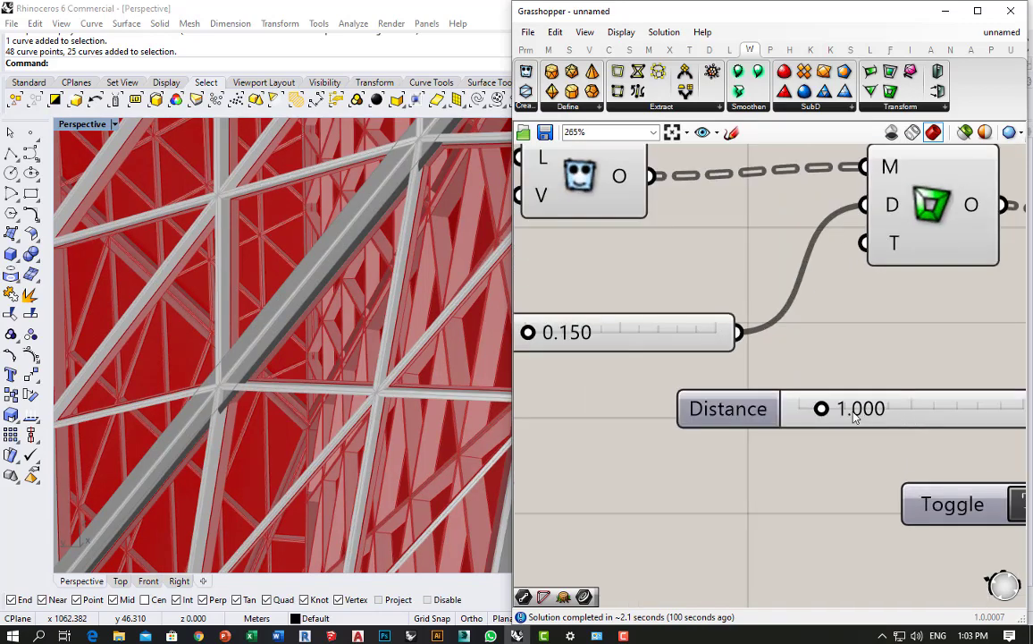
pyautogui.moveTo(821, 408); pyautogui.dragTo(809, 408)
pyautogui.doubleClick(872, 409)
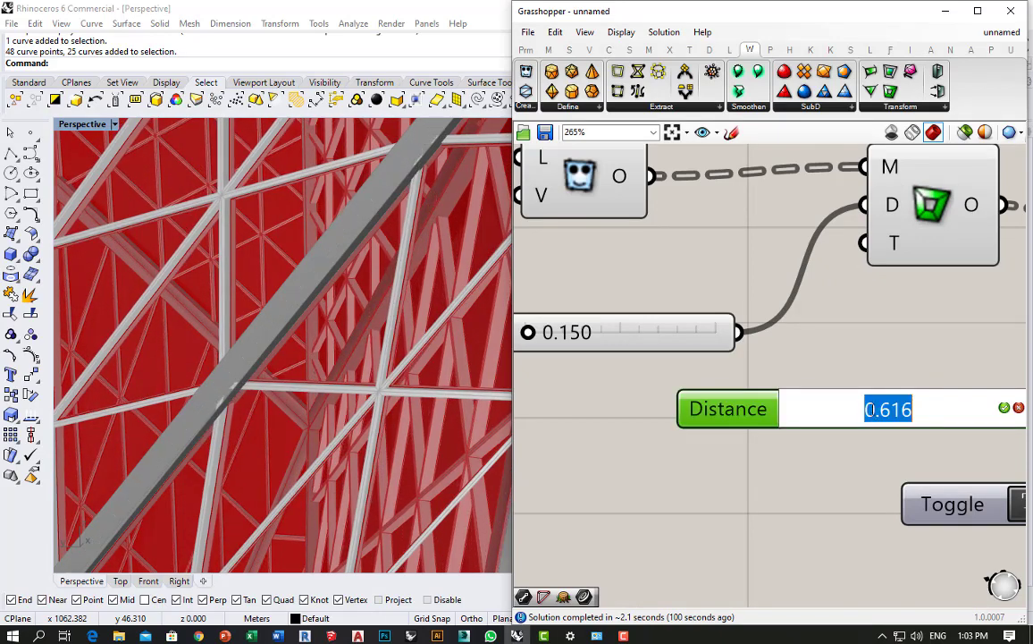
pyautogui.write('.2')
pyautogui.press('Return')
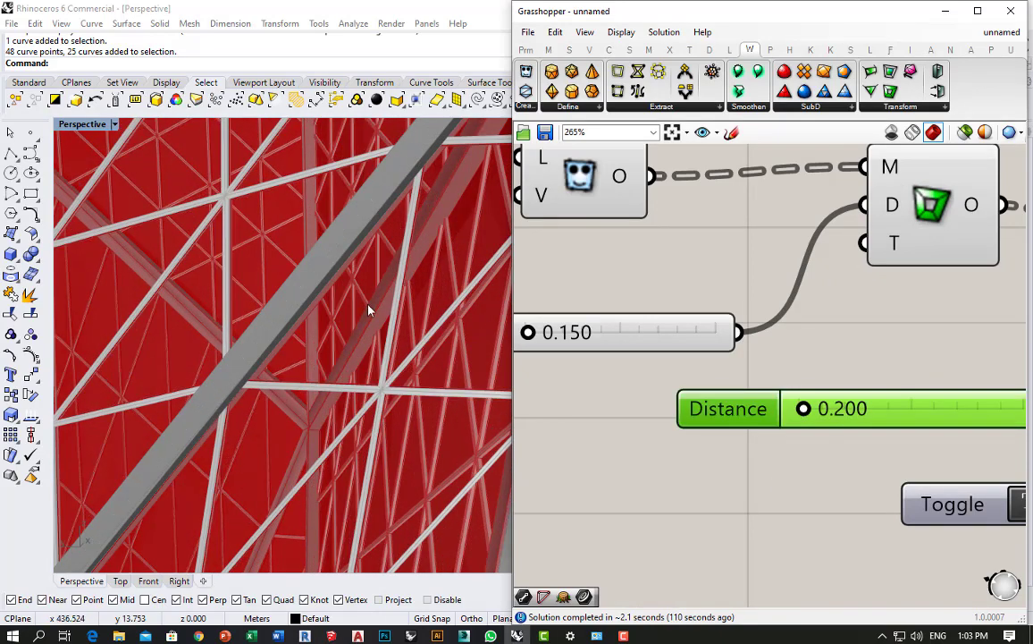
pyautogui.scroll(-15, 337, 256)
pyautogui.scroll(4, 304, 388)
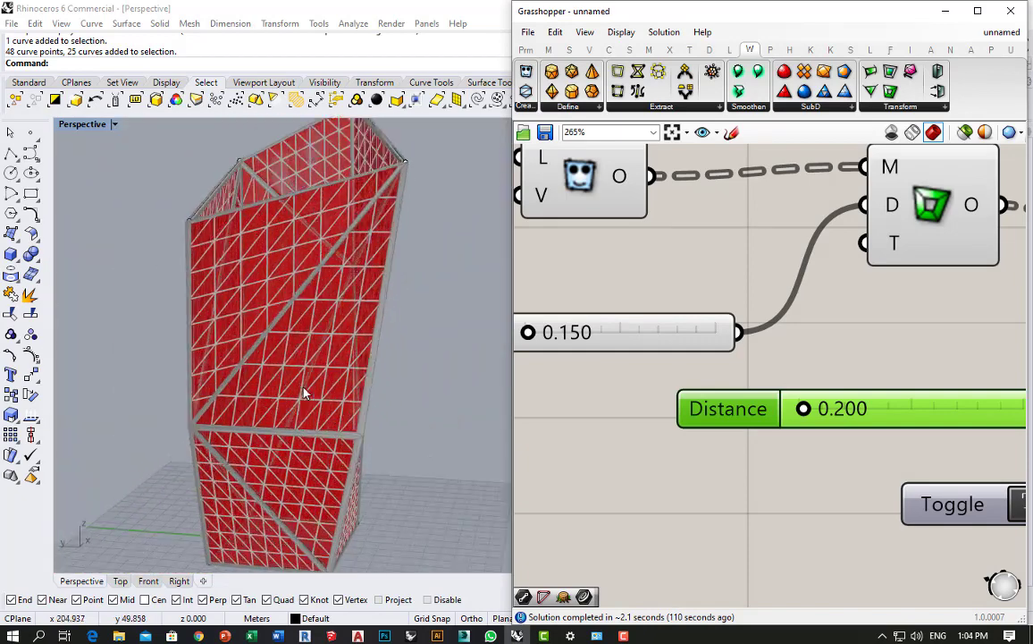
# Set the duplicated frame component's Distance slider to 0.3 after trying 0.2, and check the panel frames.
pyautogui.scroll(8, 304, 392)
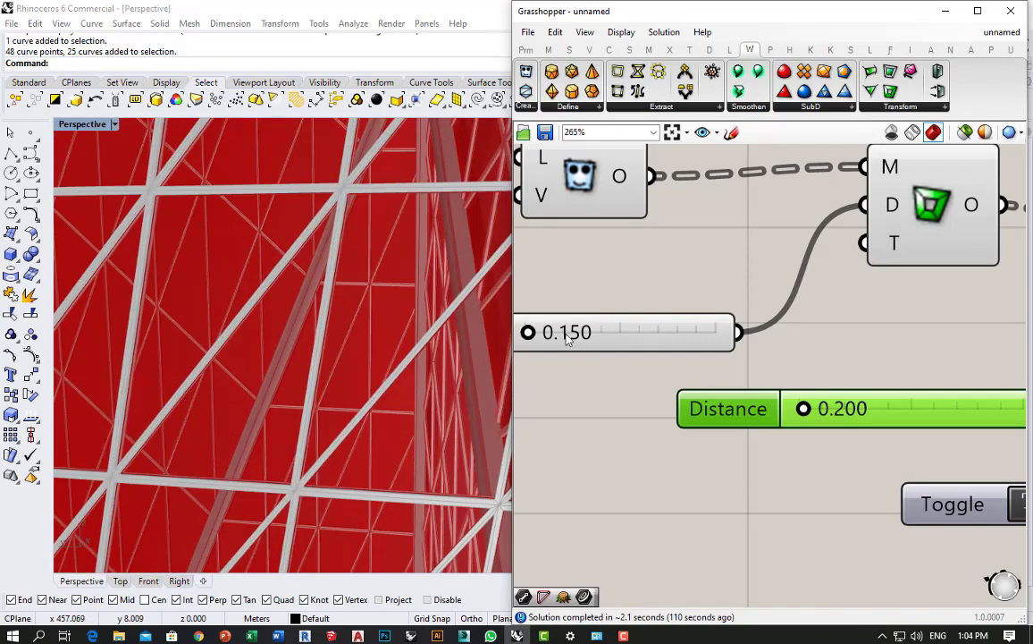
pyautogui.click(566, 338)
pyautogui.doubleClick(566, 338)
pyautogui.write('.2')
pyautogui.press('Return')
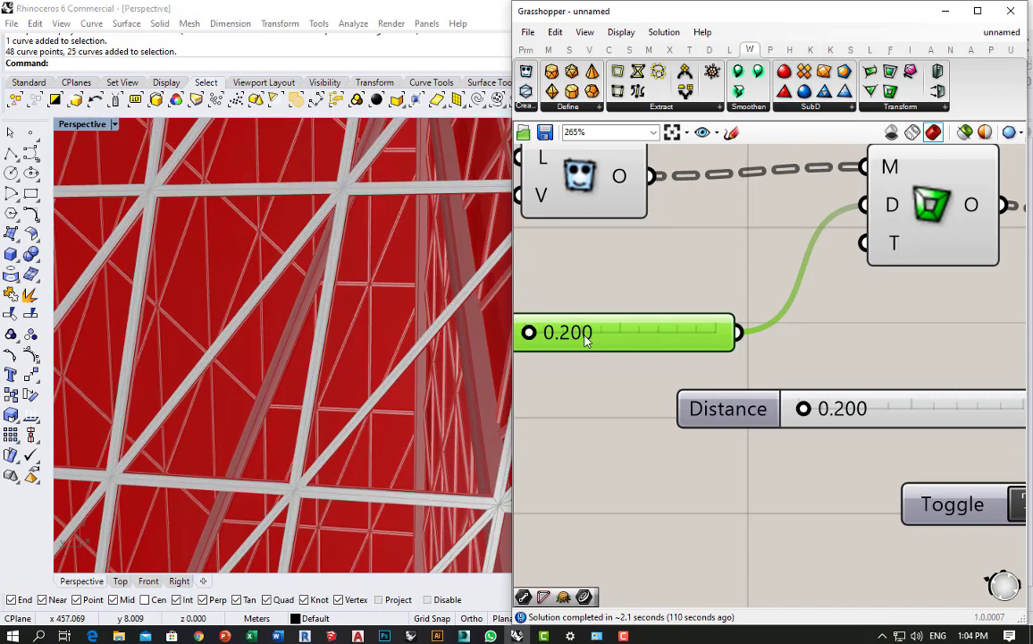
pyautogui.doubleClick(588, 337)
pyautogui.write('.3')
pyautogui.press('Return')
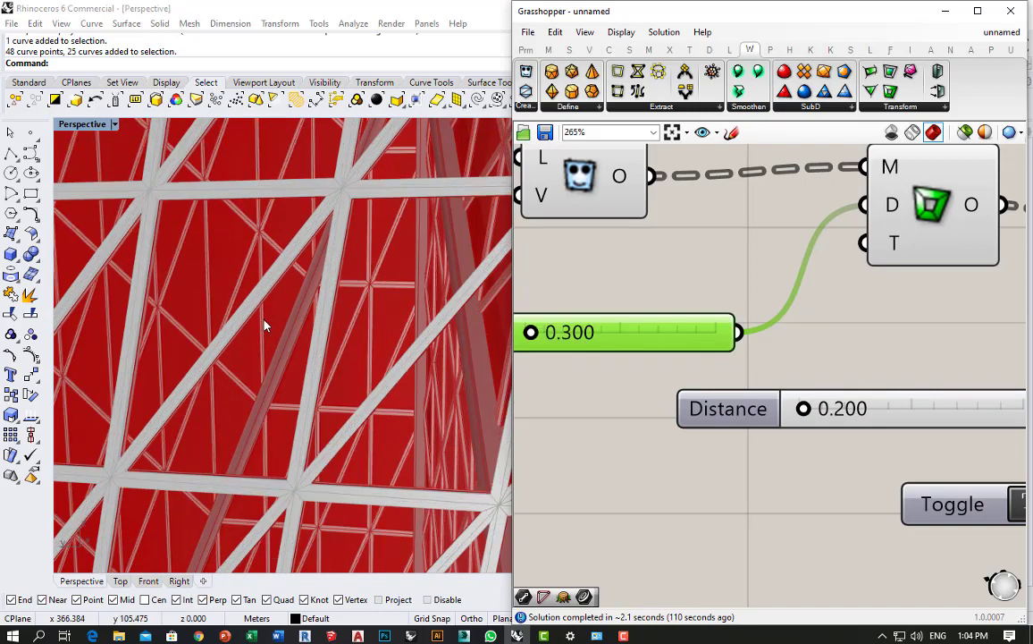
pyautogui.scroll(-6, 254, 308)
pyautogui.scroll(-5, 304, 304)
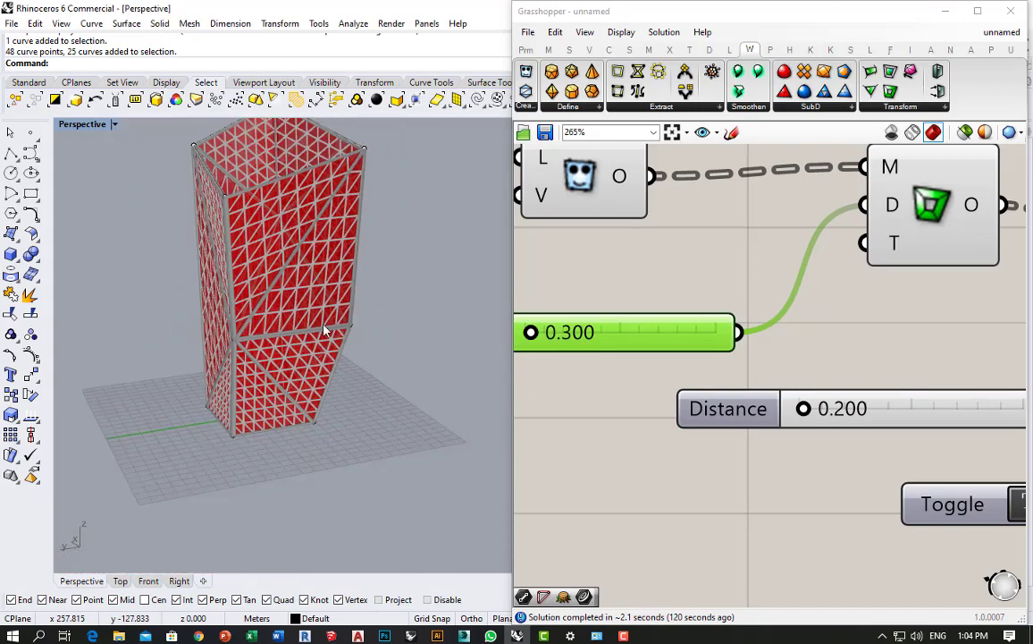
# Place the thickness Distance slider just below the frame width slider and save the definition as Folded Skin.
pyautogui.scroll(-6, 744, 386)
pyautogui.scroll(5, 695, 403)
pyautogui.moveTo(708, 407); pyautogui.dragTo(566, 399)
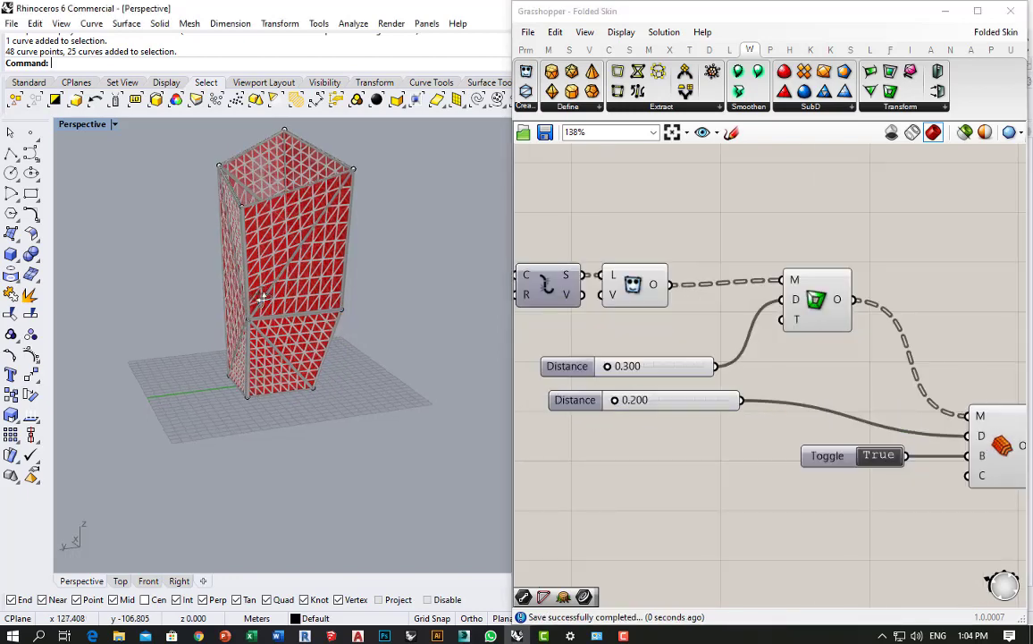
# Select the five curve points at one upper corner of the tower and move them outward along the green gumball axis.
pyautogui.moveTo(263, 298); pyautogui.dragTo(367, 255, button='right')
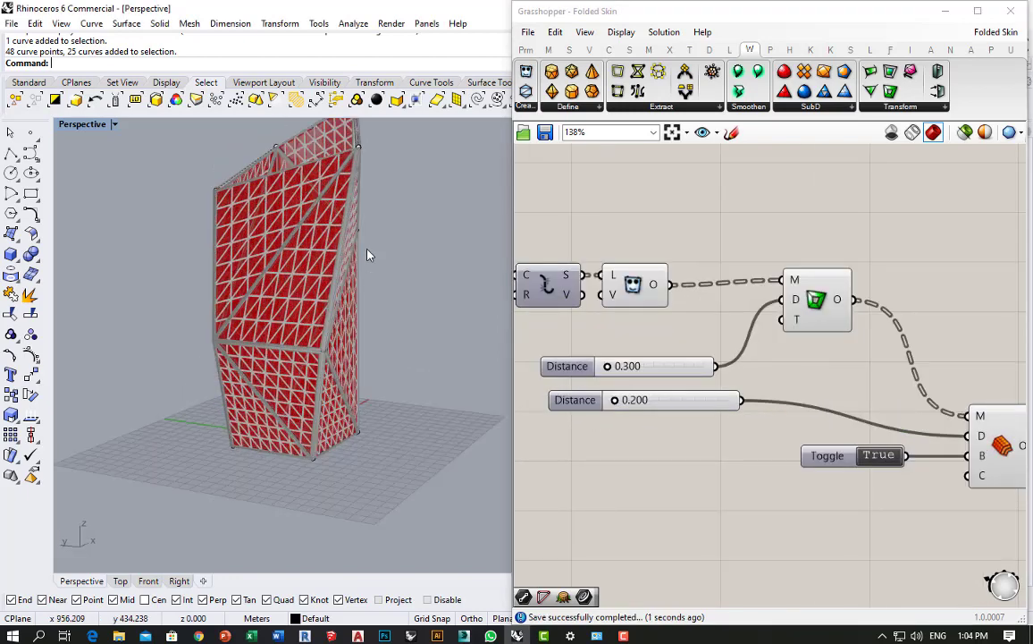
pyautogui.moveTo(400, 317); pyautogui.dragTo(163, 177, button='right')
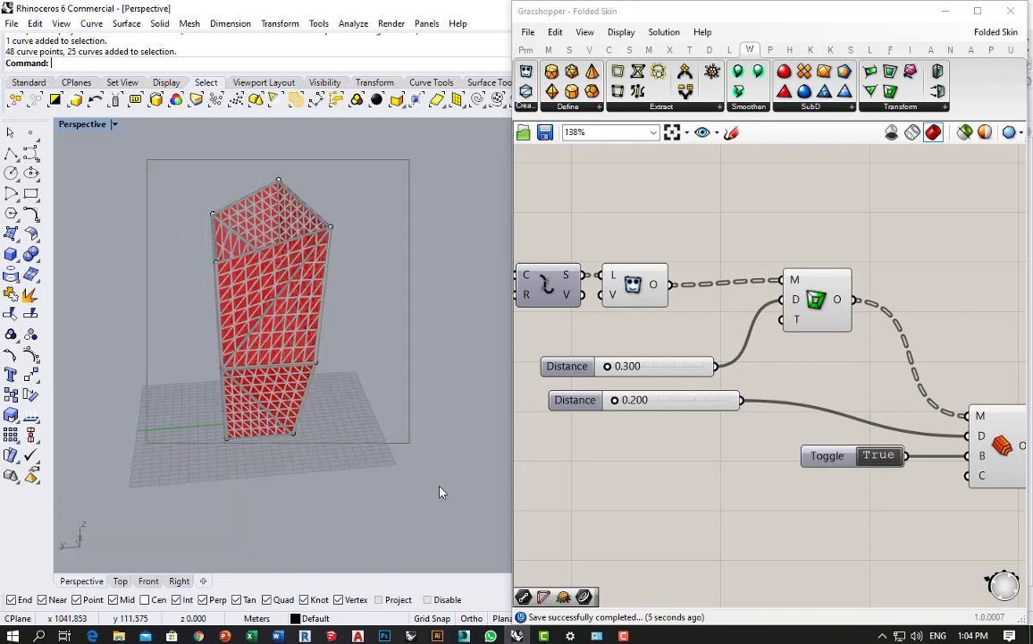
pyautogui.moveTo(439, 487); pyautogui.dragTo(440, 489)
pyautogui.scroll(2, 298, 224)
pyautogui.click(328, 188)
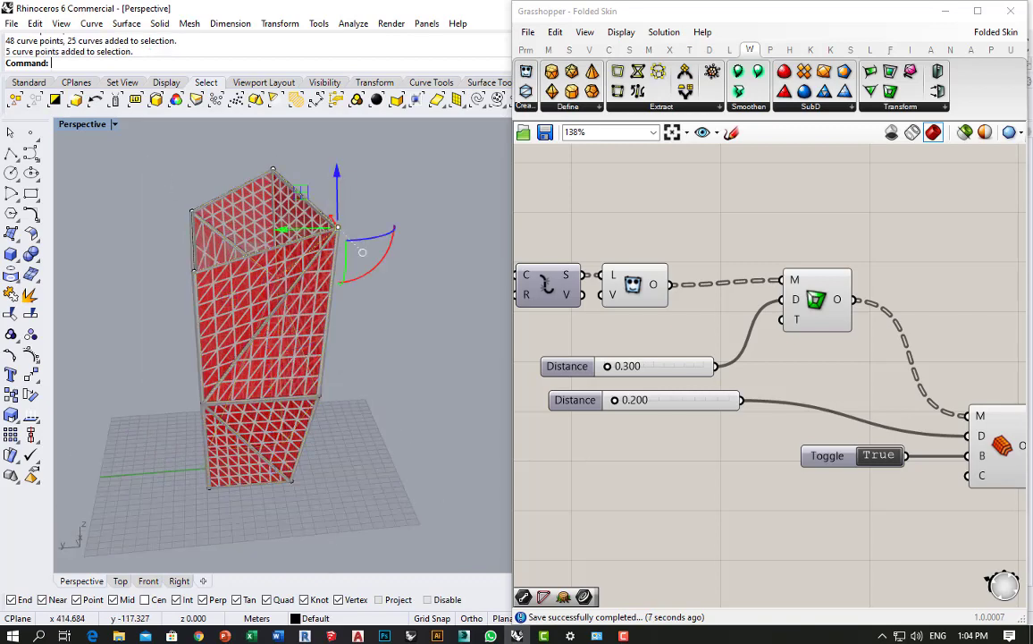
pyautogui.moveTo(294, 234); pyautogui.dragTo(322, 240)
# Try to move the four curve points selected at the tower's lower fold corner outward, and undo the move.
pyautogui.moveTo(296, 405); pyautogui.dragTo(429, 394, button='right')
pyautogui.scroll(6, 391, 391)
pyautogui.moveTo(345, 347); pyautogui.dragTo(385, 430)
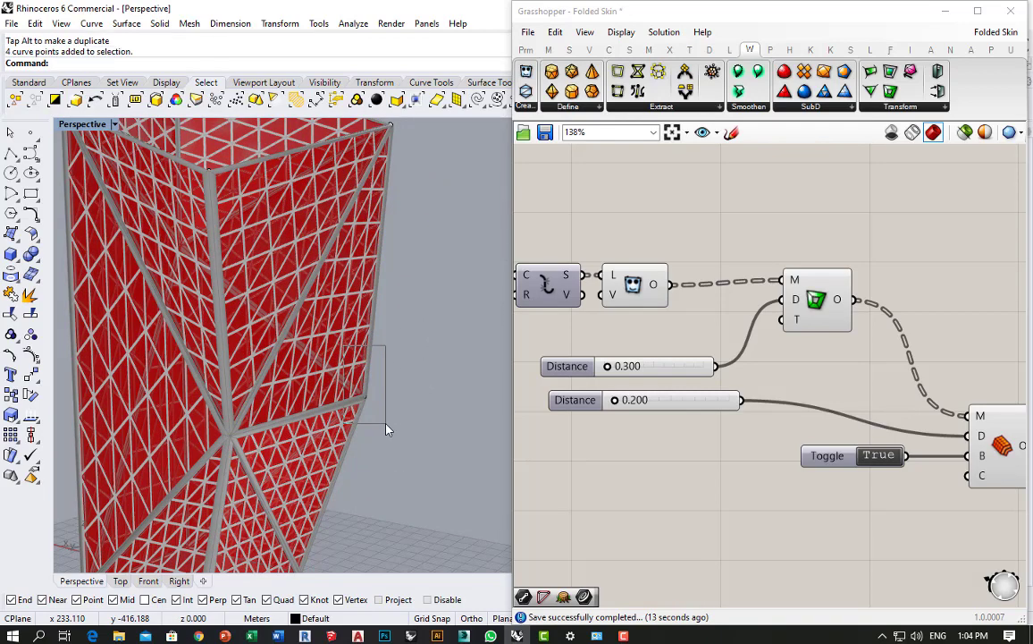
pyautogui.moveTo(327, 438); pyautogui.dragTo(288, 449, button='right')
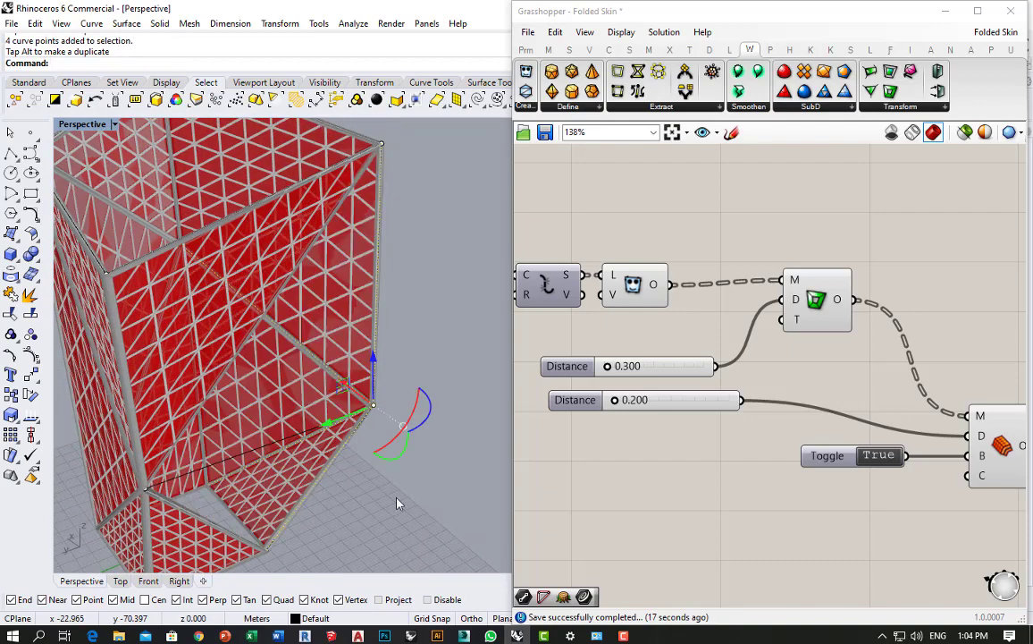
pyautogui.moveTo(282, 474); pyautogui.dragTo(366, 513, button='right')
pyautogui.scroll(3, 329, 468)
pyautogui.hotkey('ctrl', 'z')
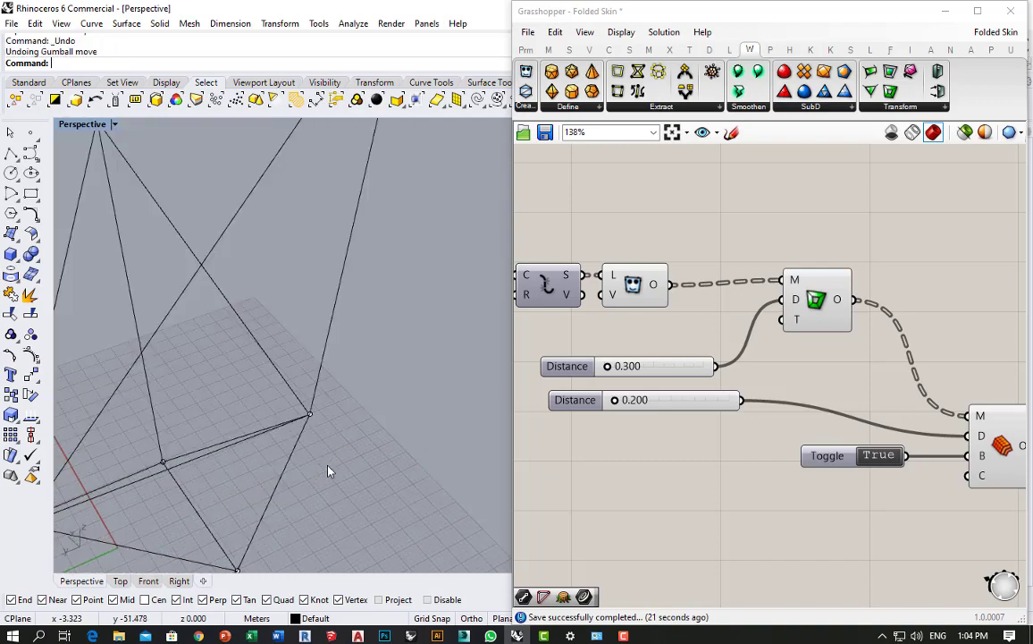
# Turn on control points for the curves meeting at the lower fold corner and move its five points outward together.
pyautogui.moveTo(344, 453); pyautogui.dragTo(282, 388)
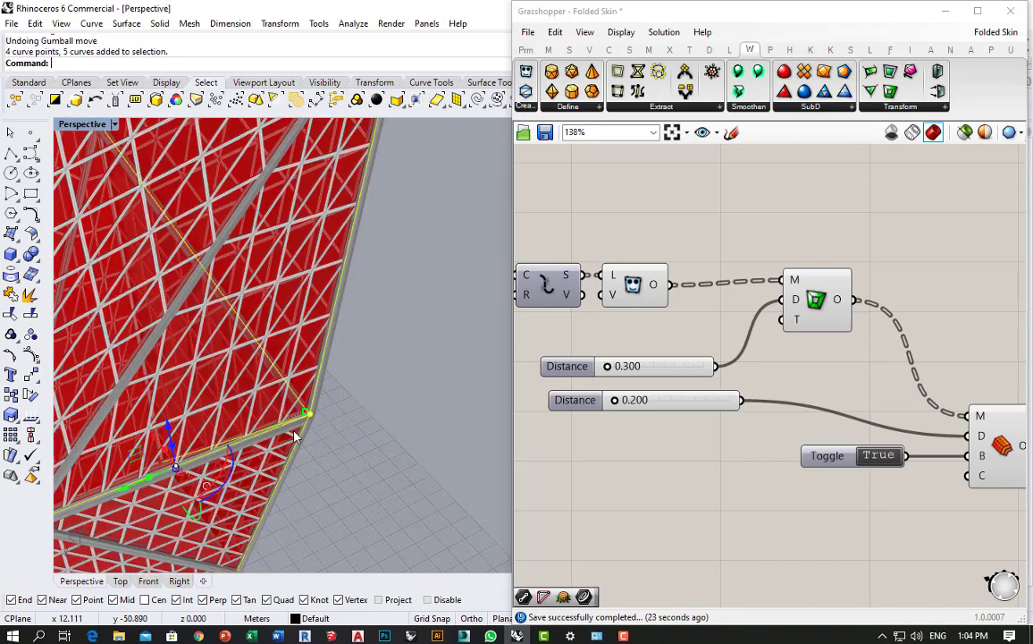
pyautogui.press('F10')
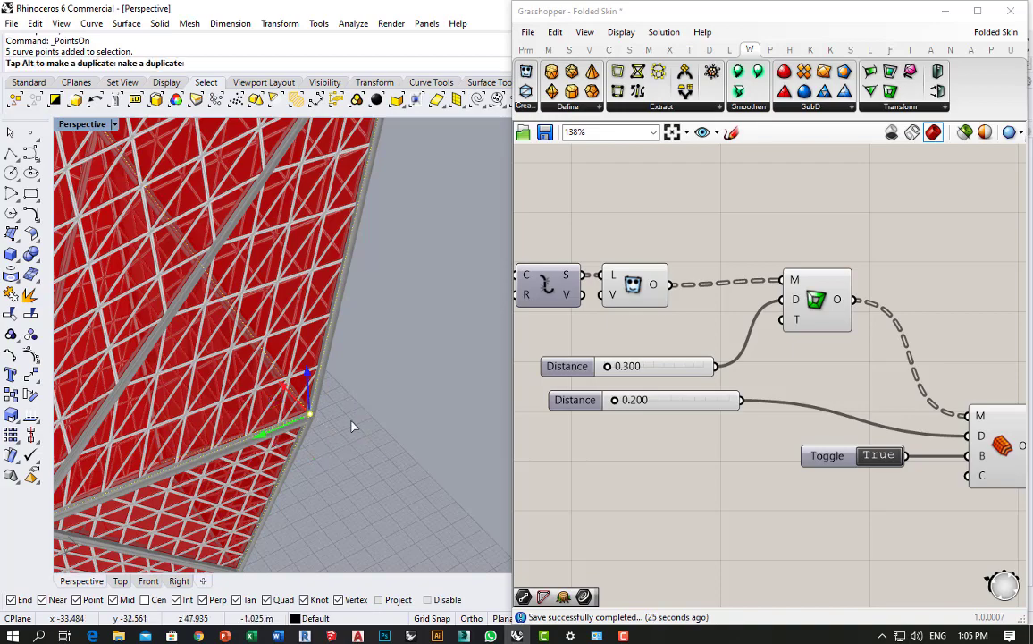
pyautogui.moveTo(353, 455); pyautogui.dragTo(377, 484)
pyautogui.scroll(-5, 314, 281)
pyautogui.moveTo(313, 280); pyautogui.dragTo(196, 292, button='right')
pyautogui.scroll(-3, 261, 231)
pyautogui.scroll(3, 261, 231)
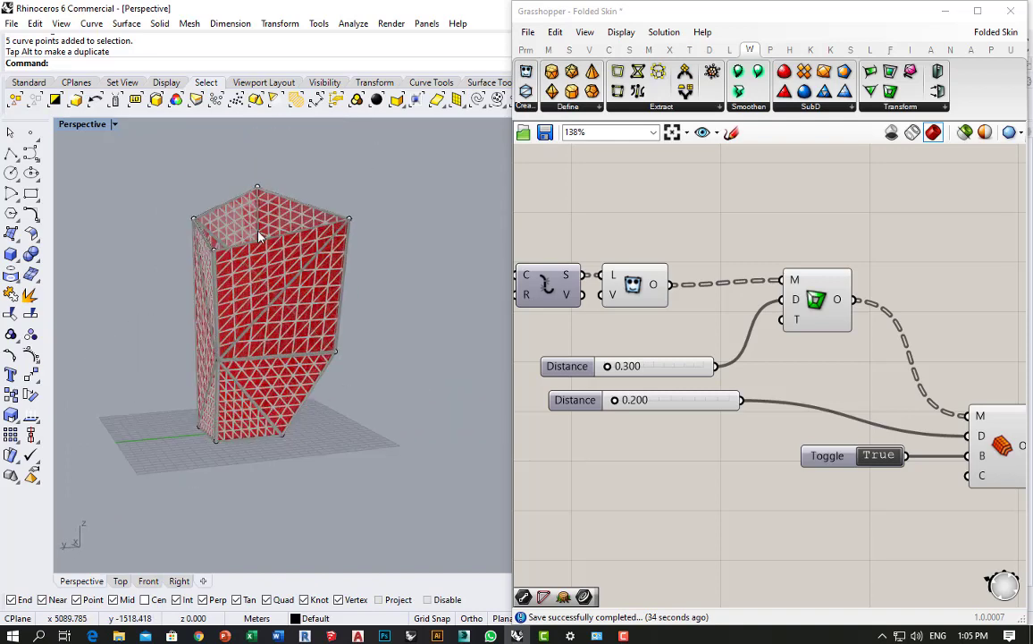
# Bake the triangular panel frames' Mesh parameter as a group on the Default layer.
pyautogui.click(696, 426)
pyautogui.scroll(-3, 697, 426)
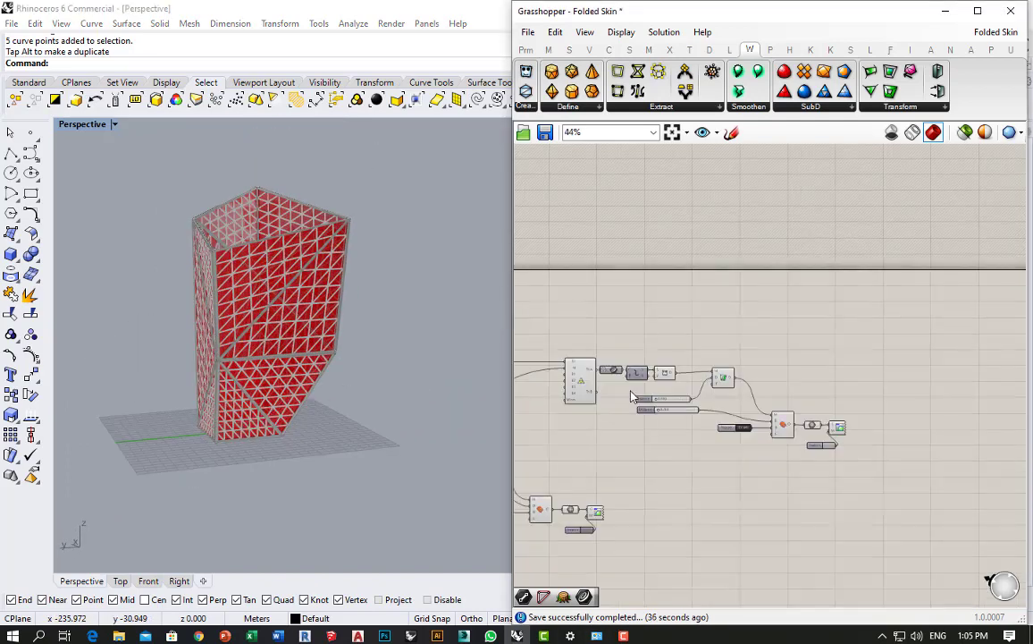
pyautogui.scroll(3, 731, 440)
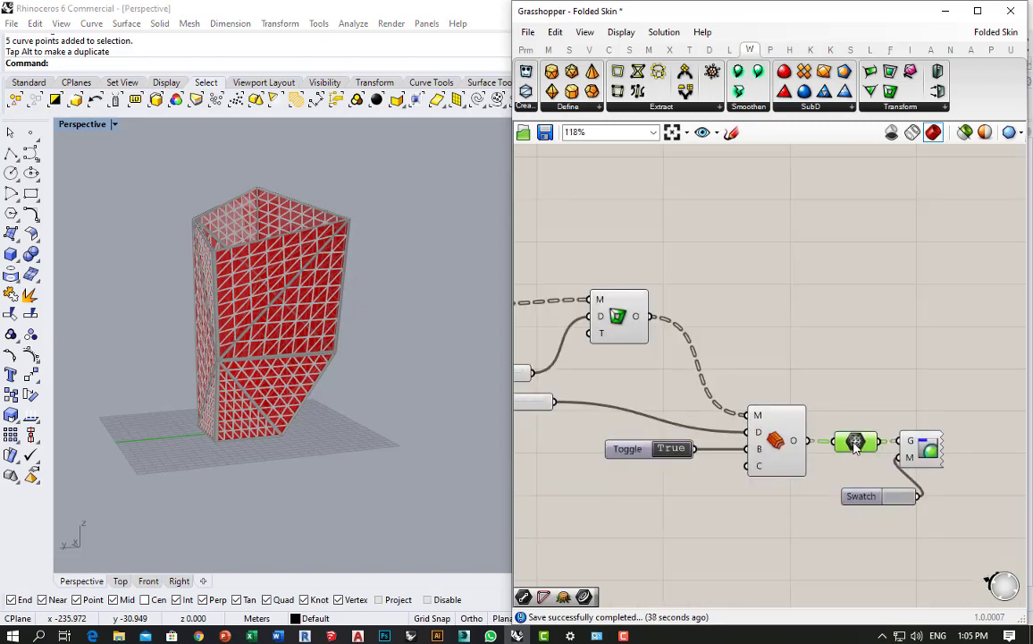
pyautogui.click(856, 442)
pyautogui.rightClick(855, 442)
pyautogui.click(863, 396)
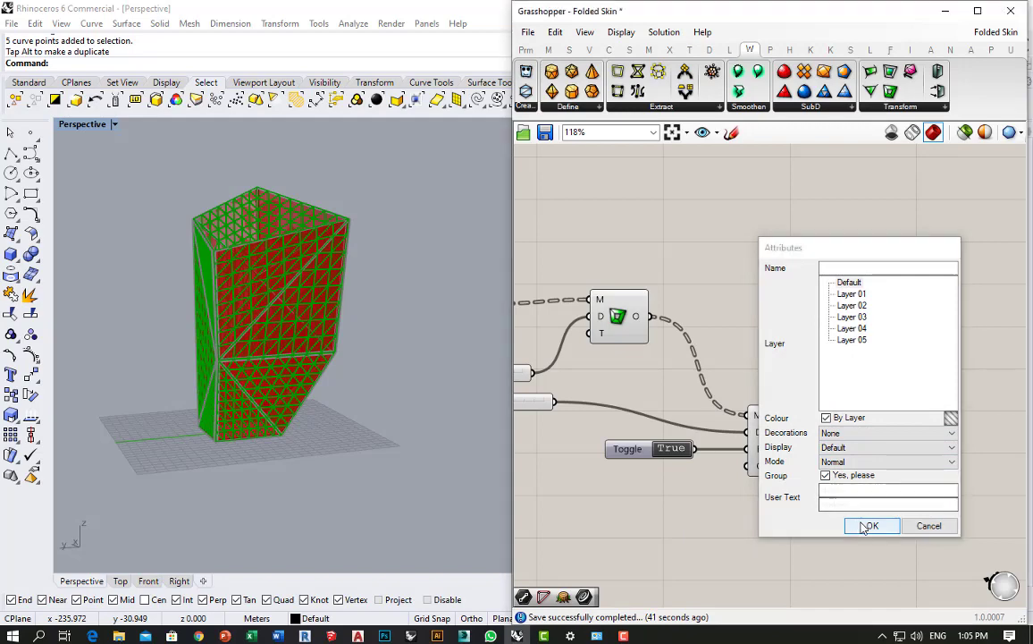
pyautogui.click(863, 525)
# Bake the Mesh parameter that holds the thickened edge frames into the Rhino model.
pyautogui.scroll(-6, 832, 320)
pyautogui.scroll(6, 675, 402)
pyautogui.click(747, 377)
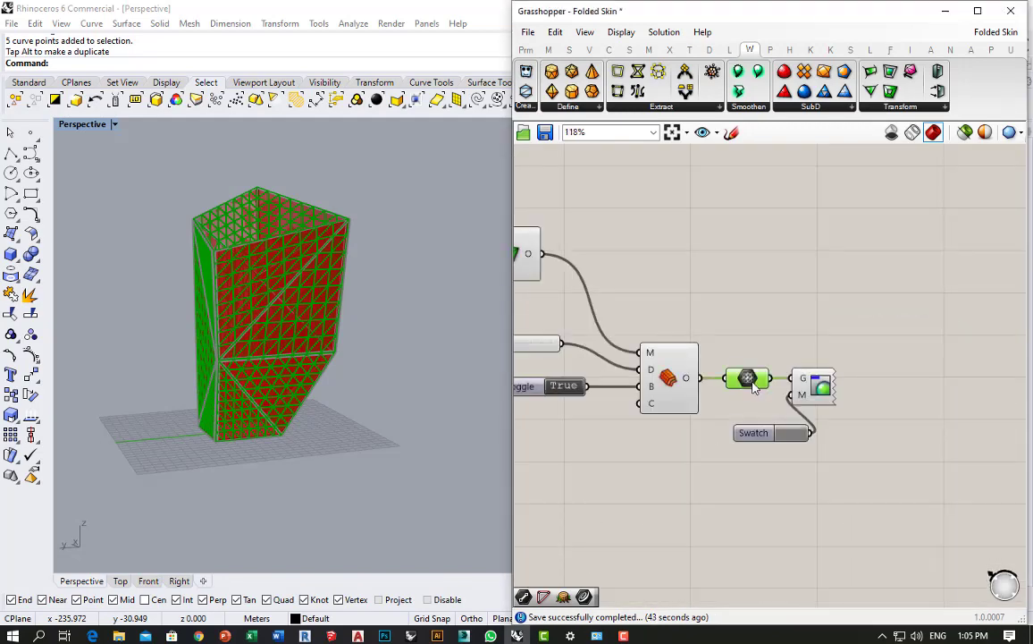
pyautogui.rightClick(749, 377)
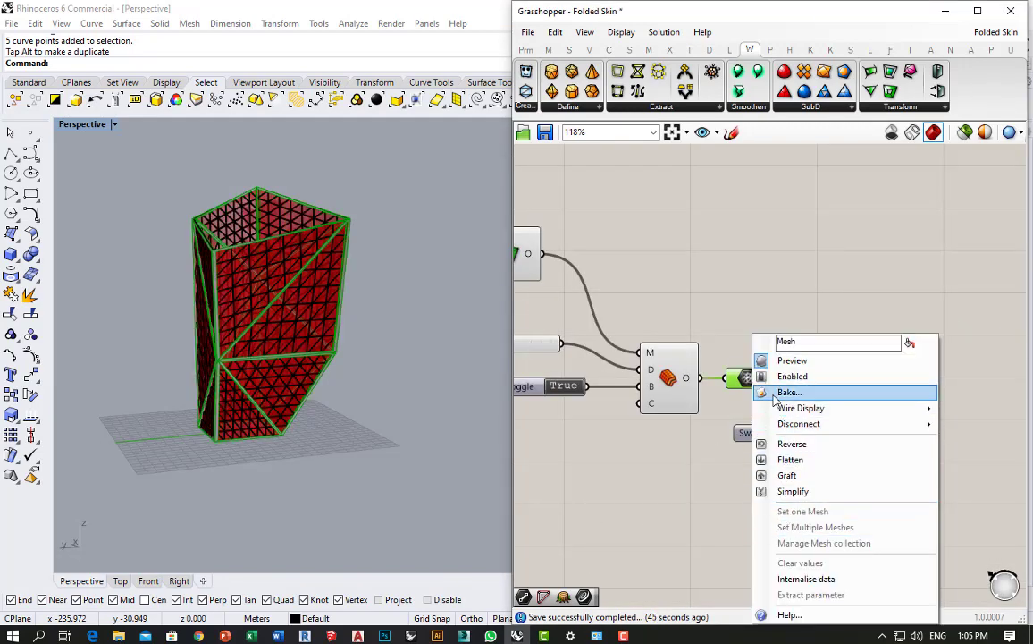
pyautogui.click(787, 391)
pyautogui.click(786, 531)
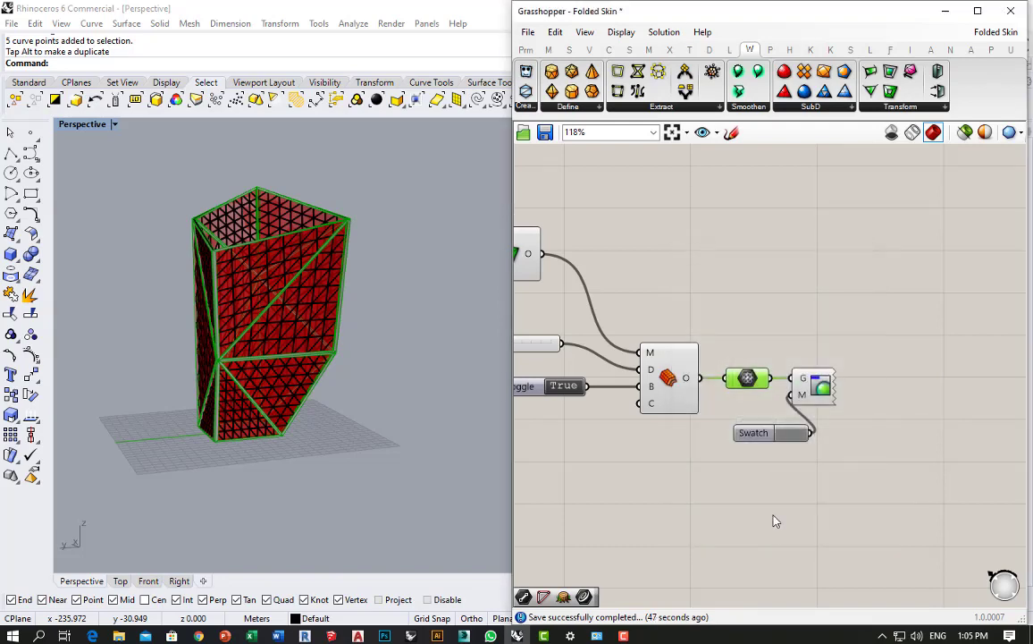
# Bake the Fragment Patch component's surfaces as a group on the Default layer.
pyautogui.scroll(-4, 706, 447)
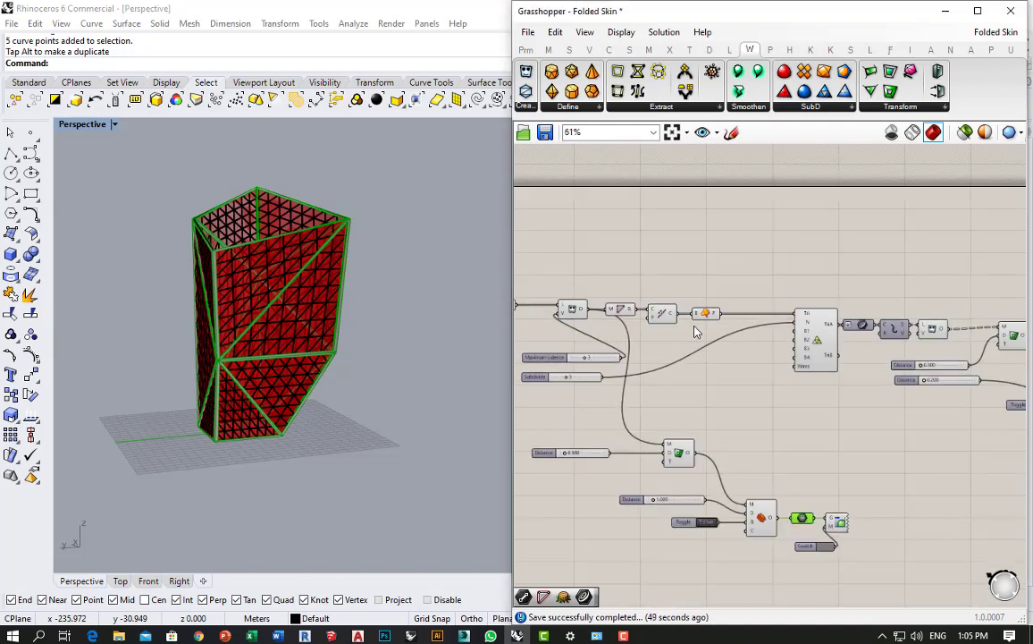
pyautogui.scroll(-1, 754, 345)
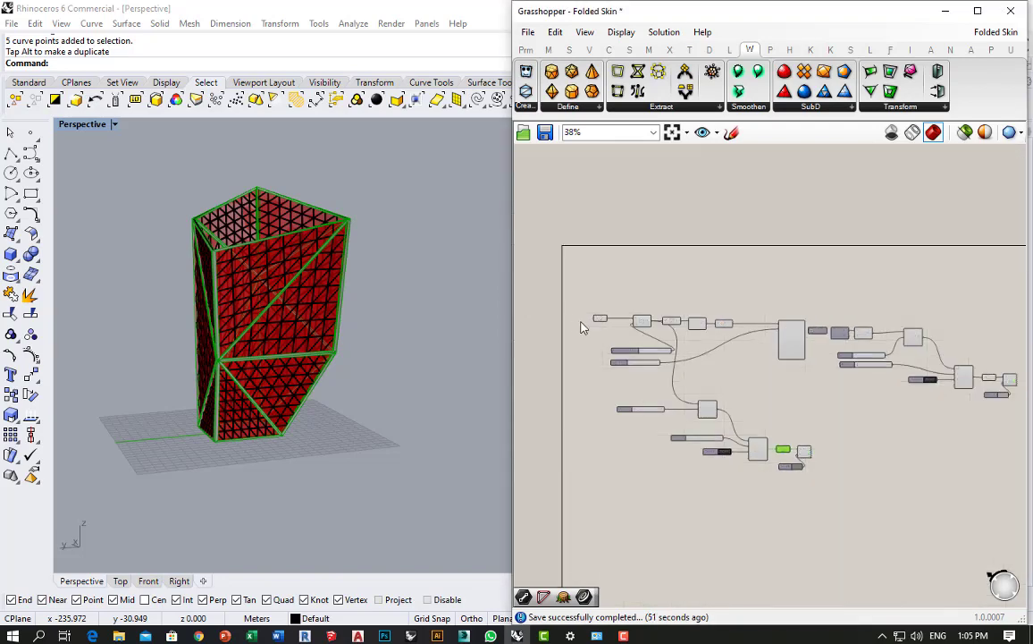
pyautogui.scroll(2, 588, 333)
pyautogui.scroll(2, 809, 337)
pyautogui.click(812, 324)
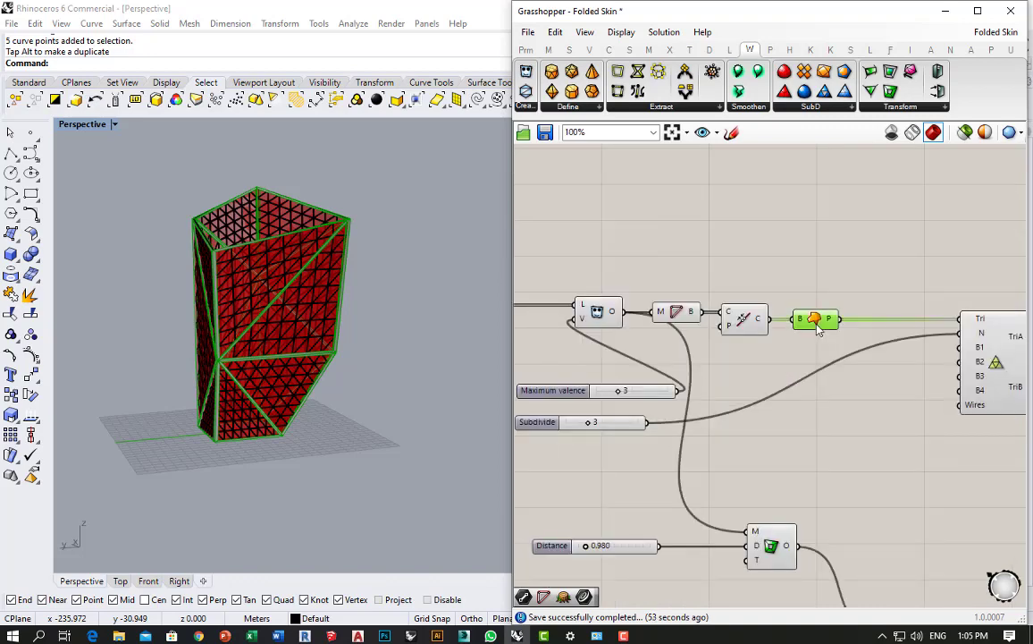
pyautogui.rightClick(812, 326)
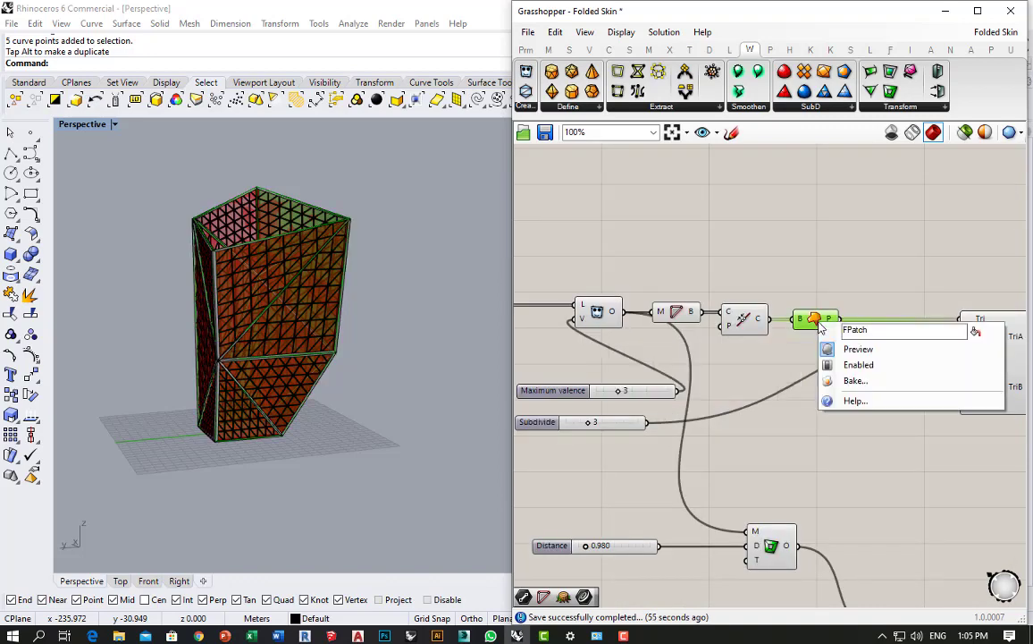
pyautogui.click(849, 382)
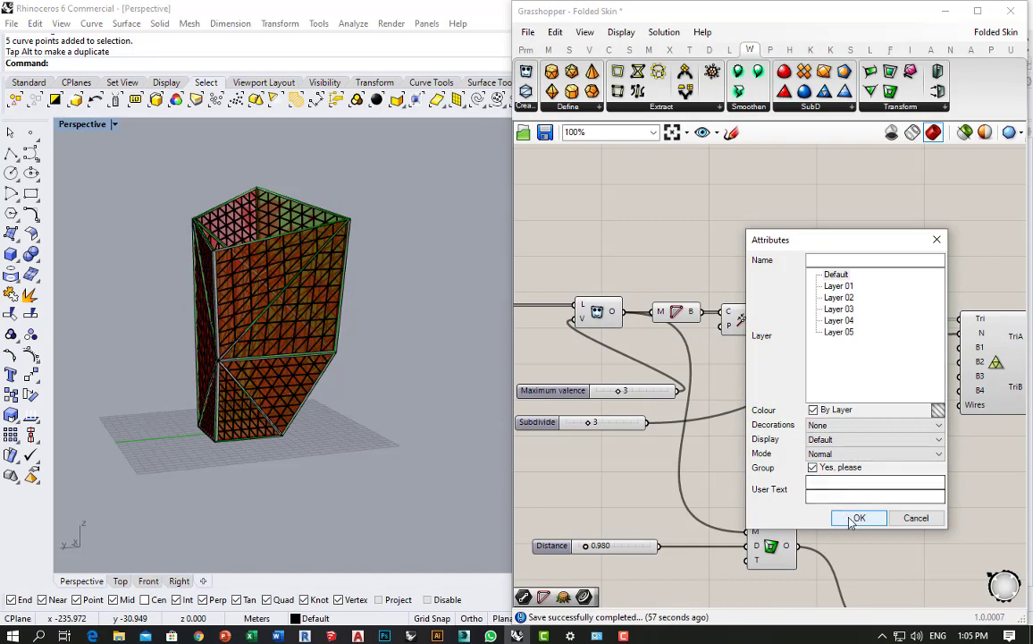
pyautogui.click(856, 518)
# Hide all the curves and move all the baked surfaces and meshes away from the Grasshopper preview to stand beside it.
pyautogui.click(477, 100)
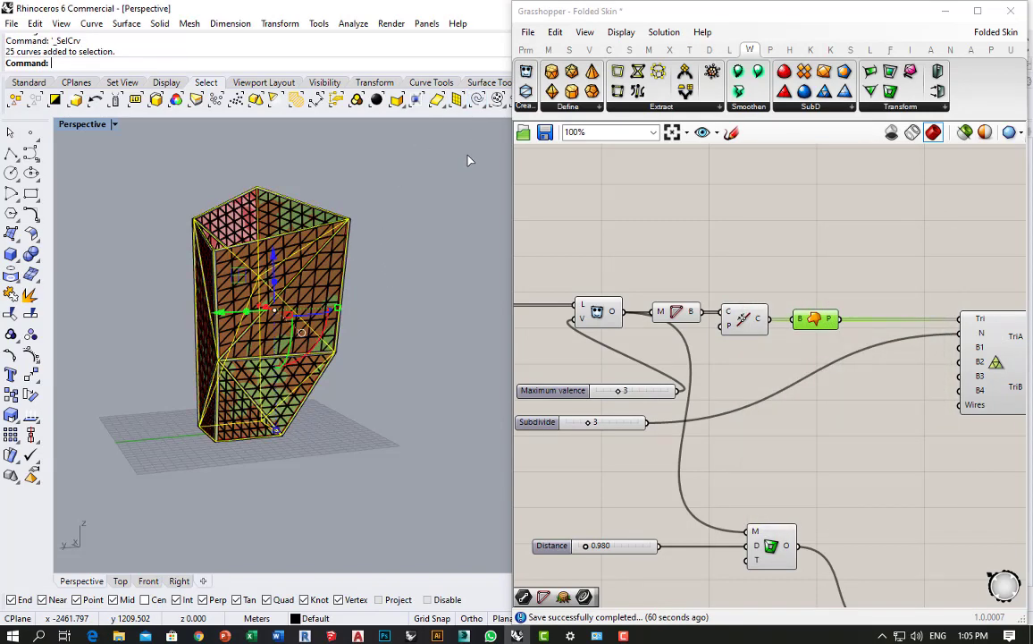
pyautogui.hotkey('ctrl', 'h')
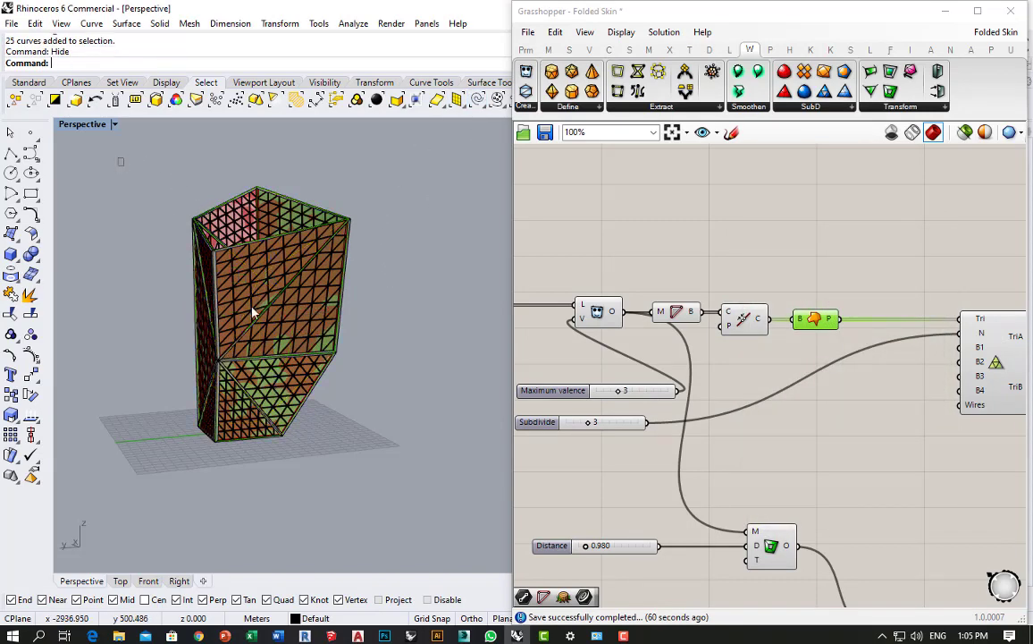
pyautogui.hotkey('ctrl', 'a')
pyautogui.scroll(-3, 224, 349)
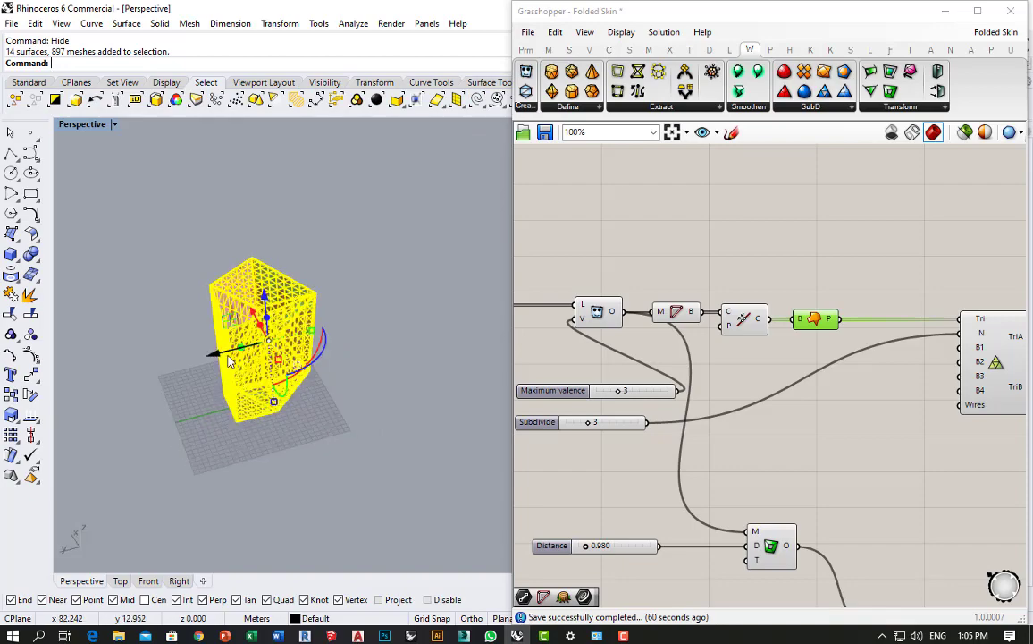
pyautogui.moveTo(228, 359); pyautogui.dragTo(389, 333)
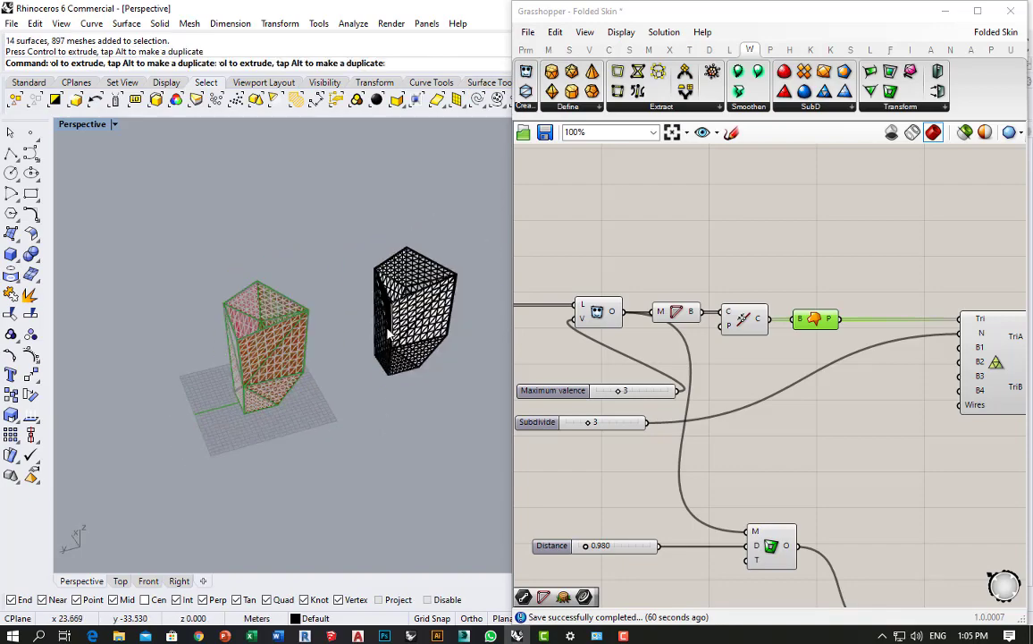
# Review the baked tower beside the live preview and save the Folded Skin Grasshopper definition.
pyautogui.scroll(8, 358, 295)
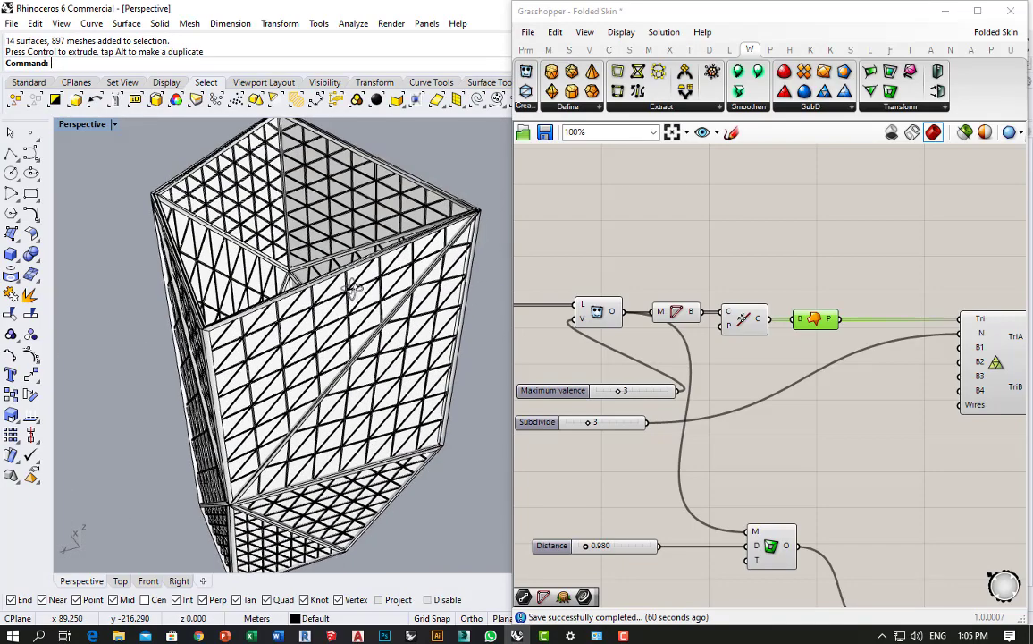
pyautogui.scroll(-10, 352, 287)
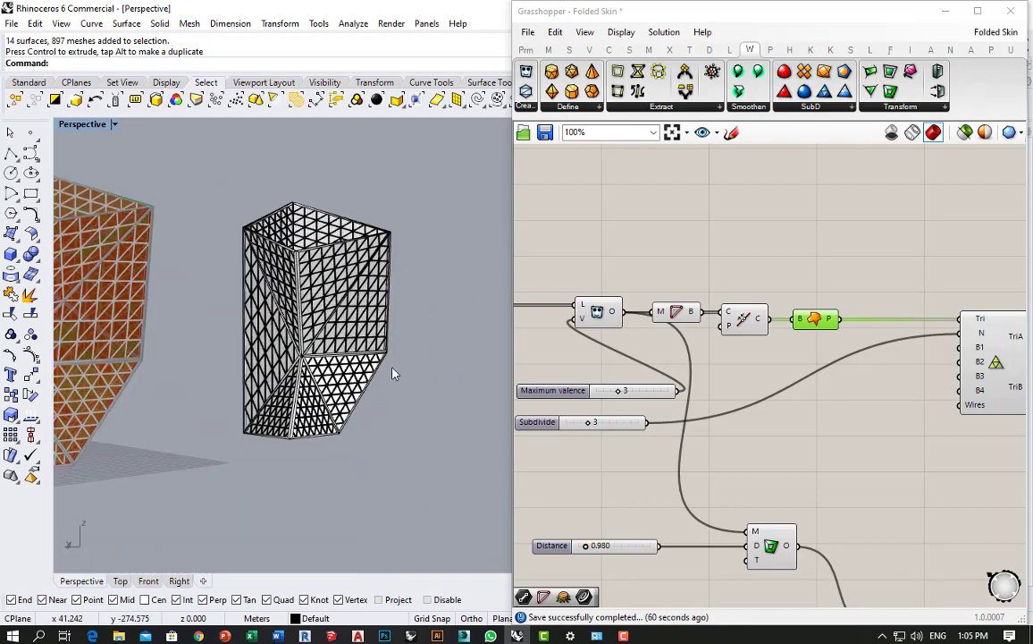
pyautogui.moveTo(394, 374); pyautogui.dragTo(371, 393, button='right')
pyautogui.scroll(-5, 375, 393)
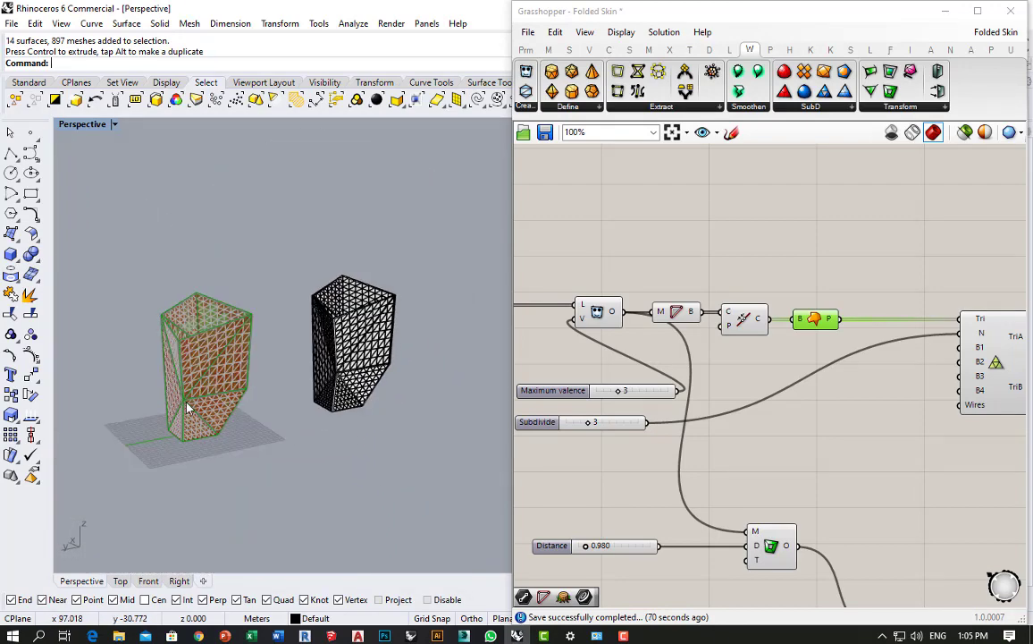
pyautogui.scroll(3, 187, 407)
pyautogui.click(540, 138)
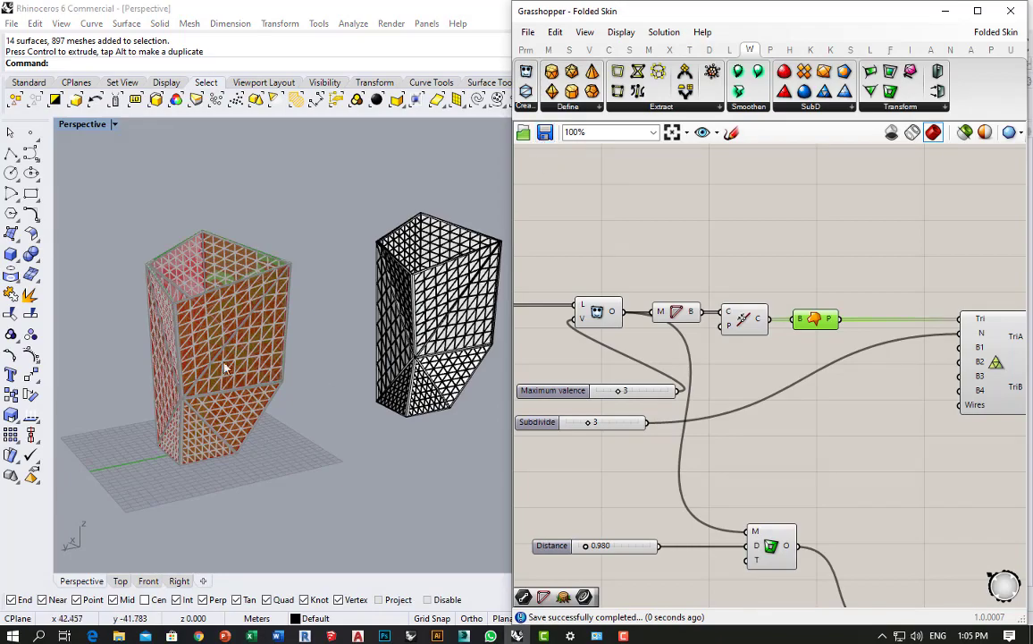